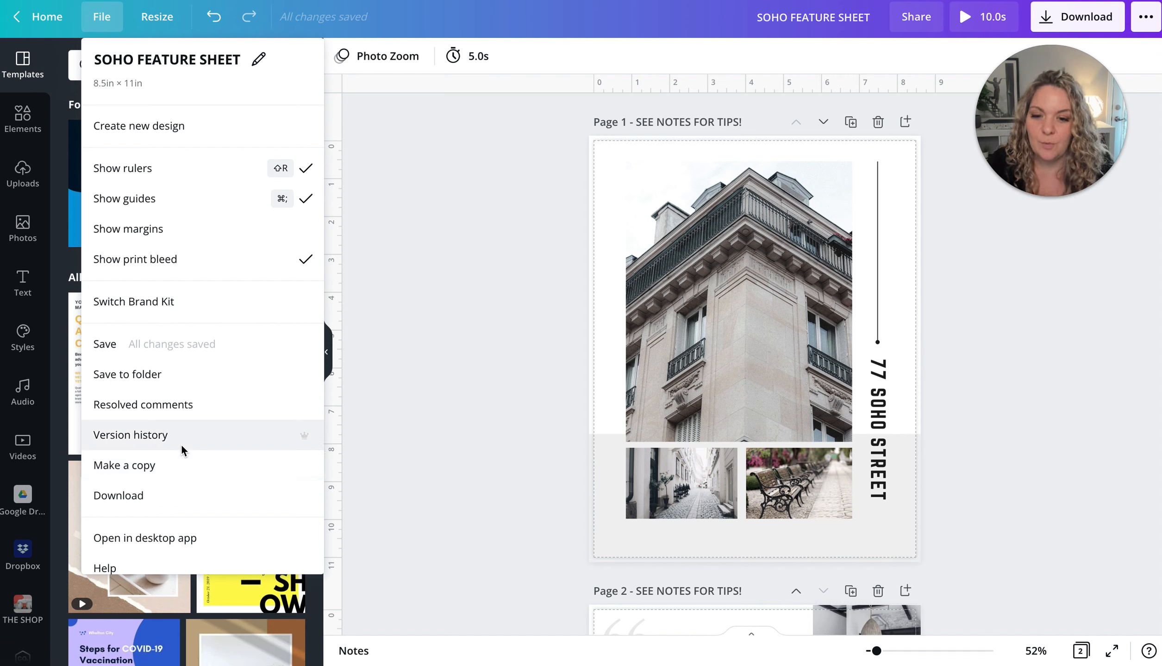
- Examine the media upload options, including local files, Facebook, Google Drive, Instagram and Dropbox, without importing anything
{"action": "left_click", "coordinate": [541, 377]}
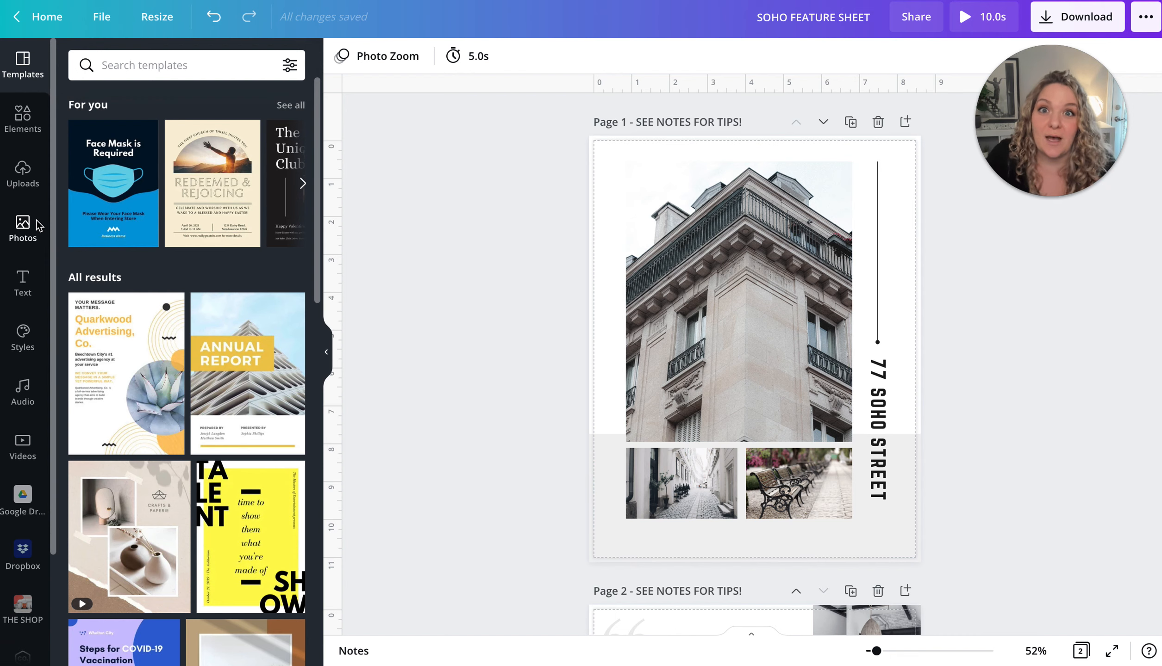
{"action": "left_click", "coordinate": [17, 188]}
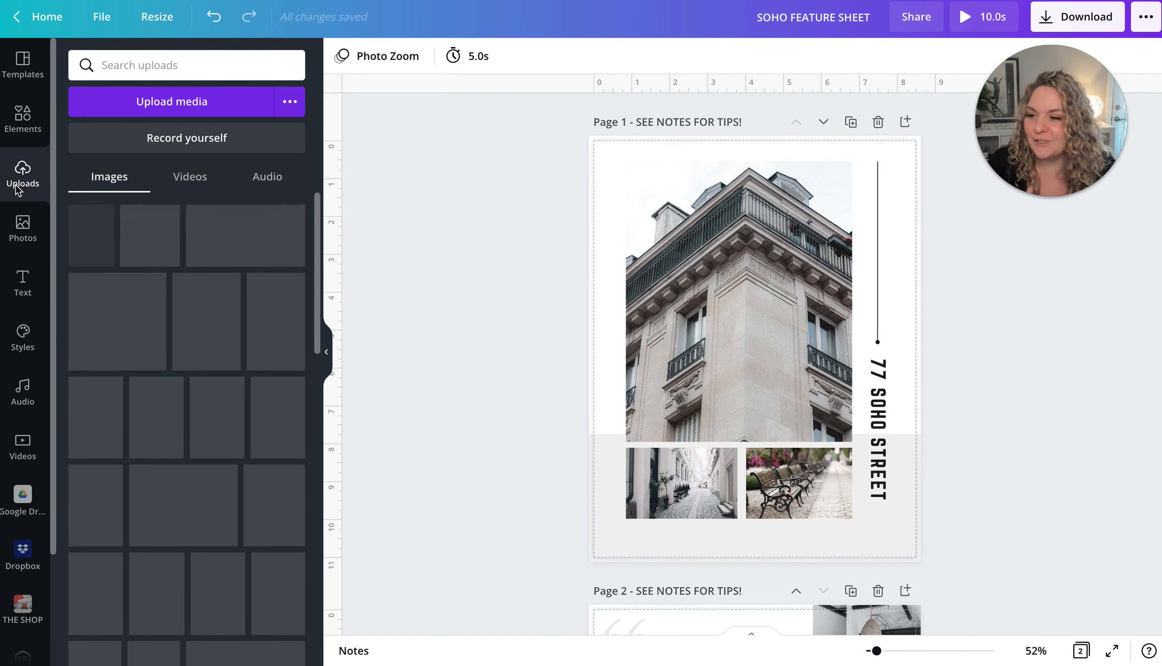
{"action": "left_click", "coordinate": [170, 111]}
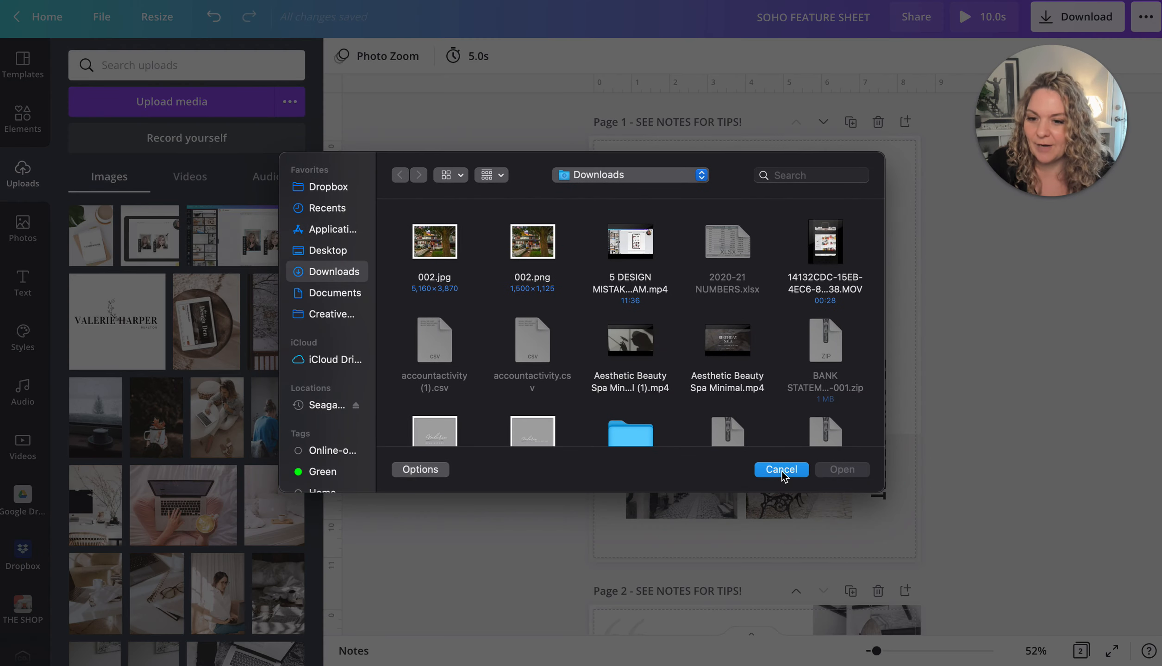
{"action": "left_click", "coordinate": [781, 470]}
{"action": "left_click", "coordinate": [291, 102]}
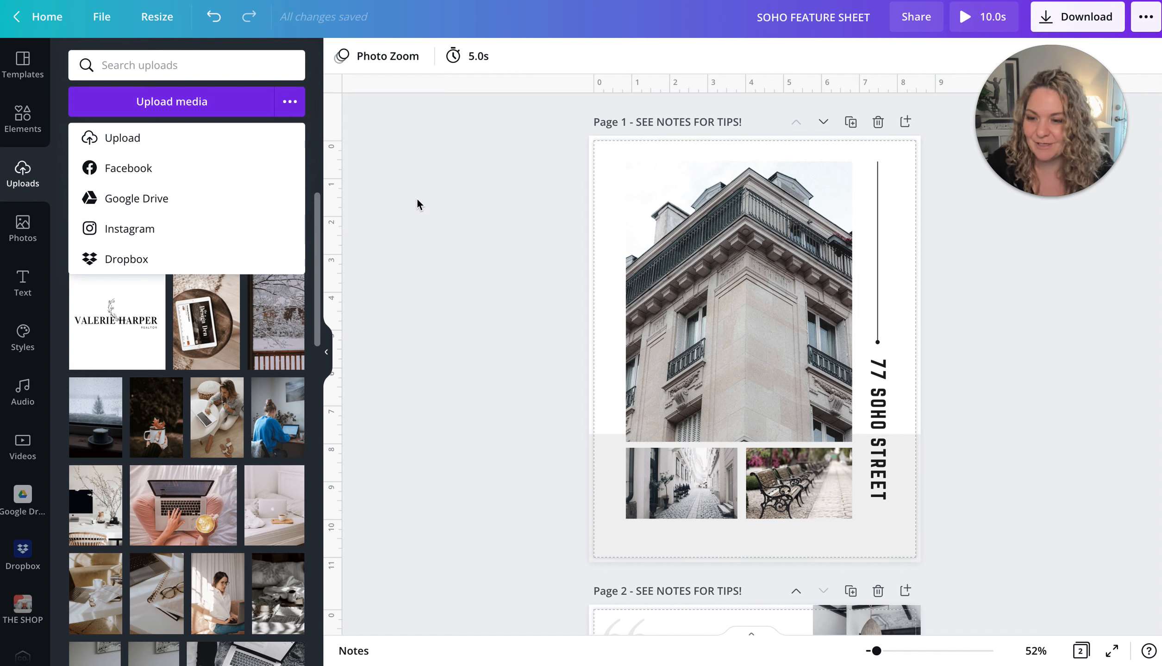
{"action": "left_click", "coordinate": [461, 227]}
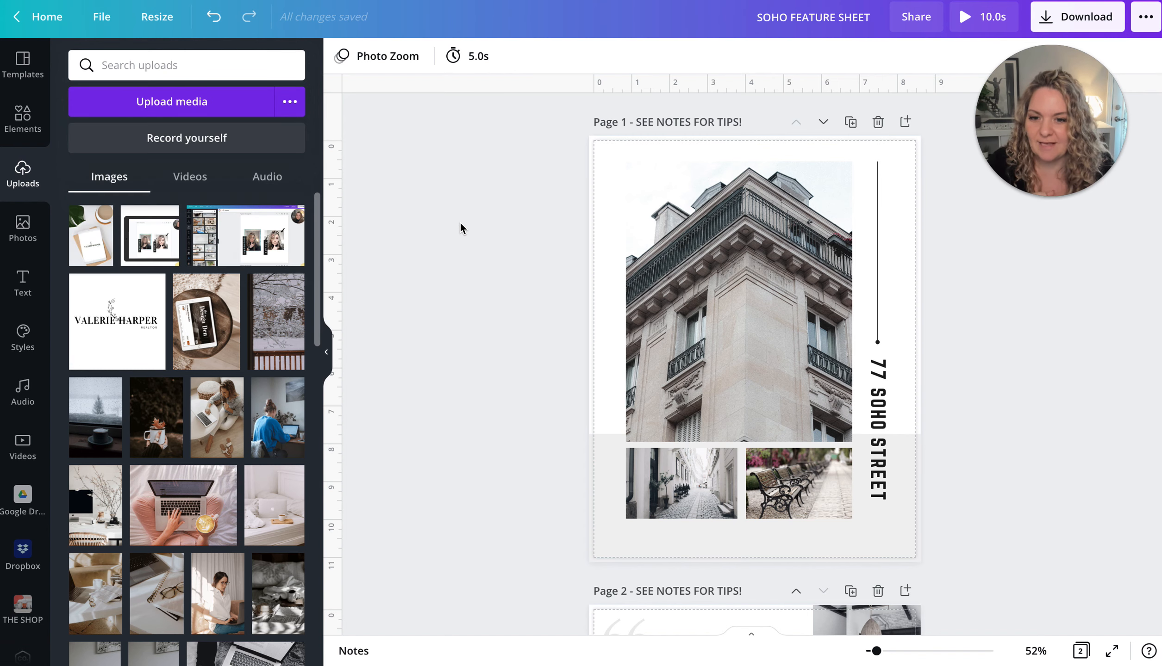
{"action": "scroll", "coordinate": [687, 255], "scroll_direction": "down", "scroll_amount": 1}
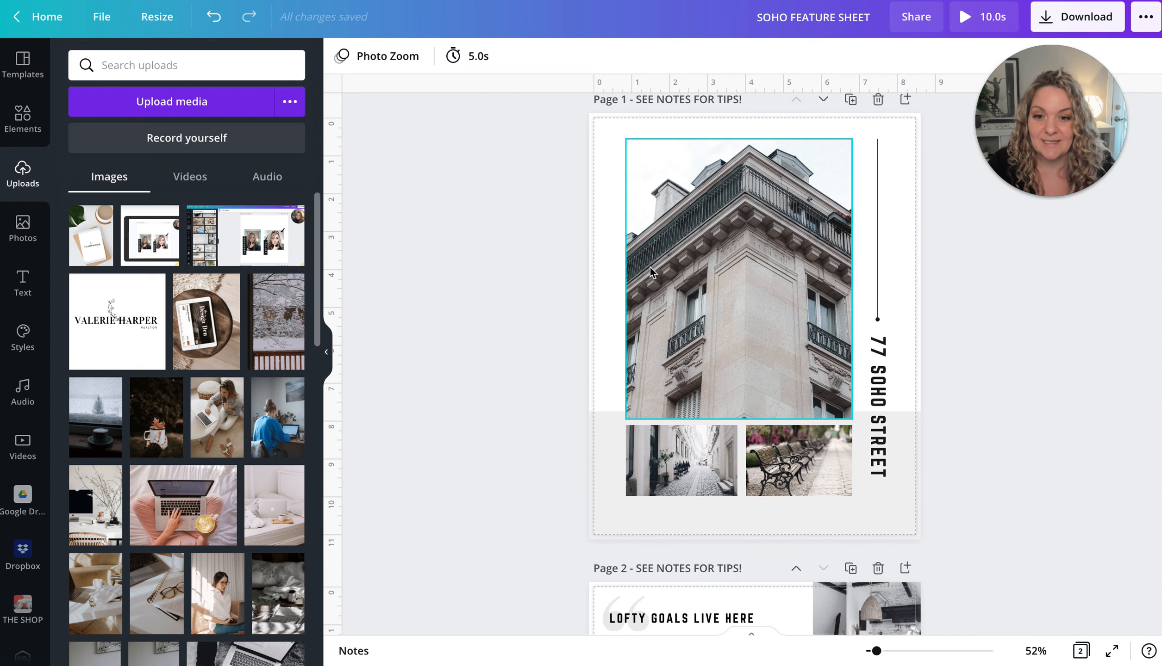
- Search the stock photos for LIVING ROOM and replace page 1's large building photo with the wood-beamed living room photo
{"action": "left_click", "coordinate": [14, 240]}
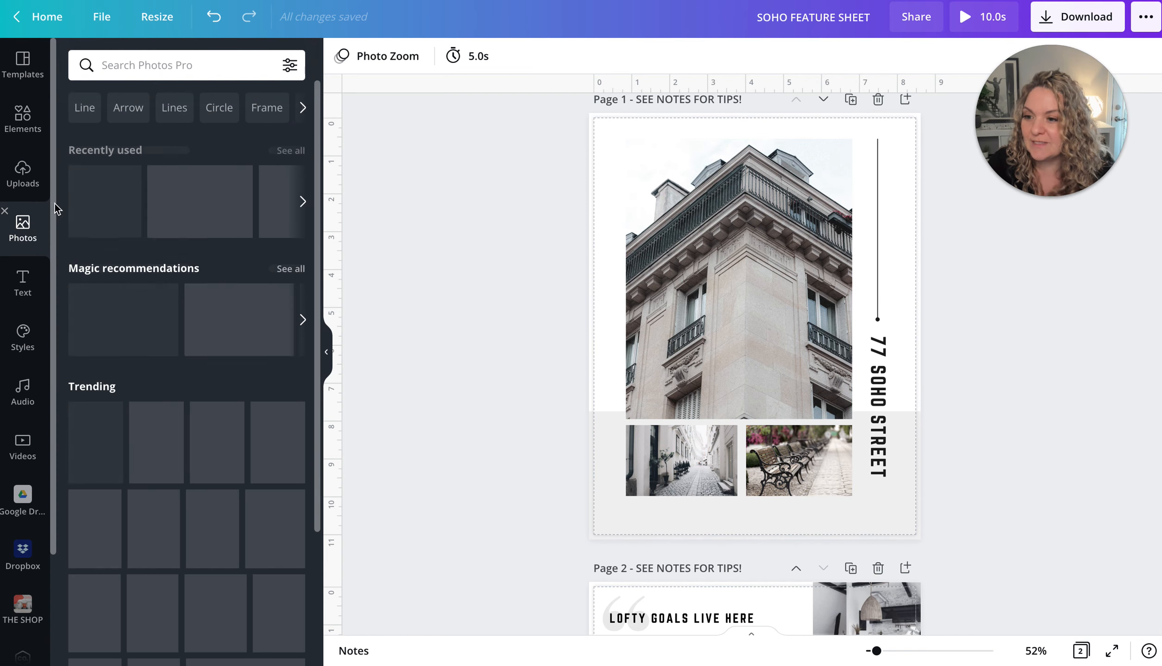
{"action": "left_click", "coordinate": [182, 65]}
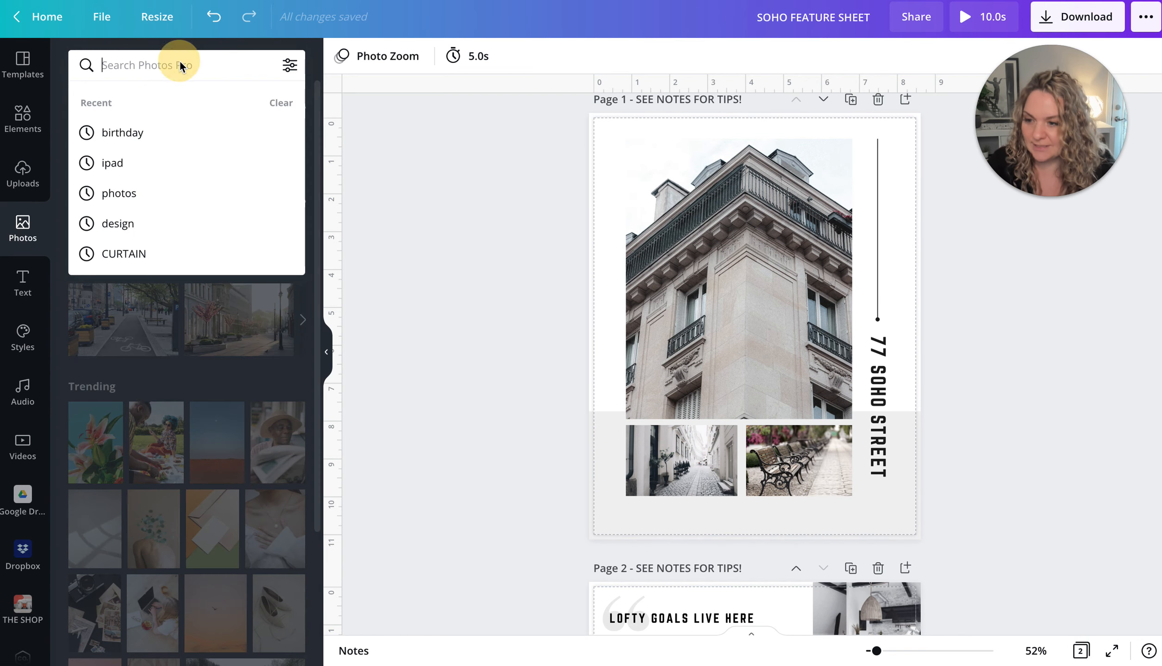
{"action": "type", "text": "LIVING ROOM"}
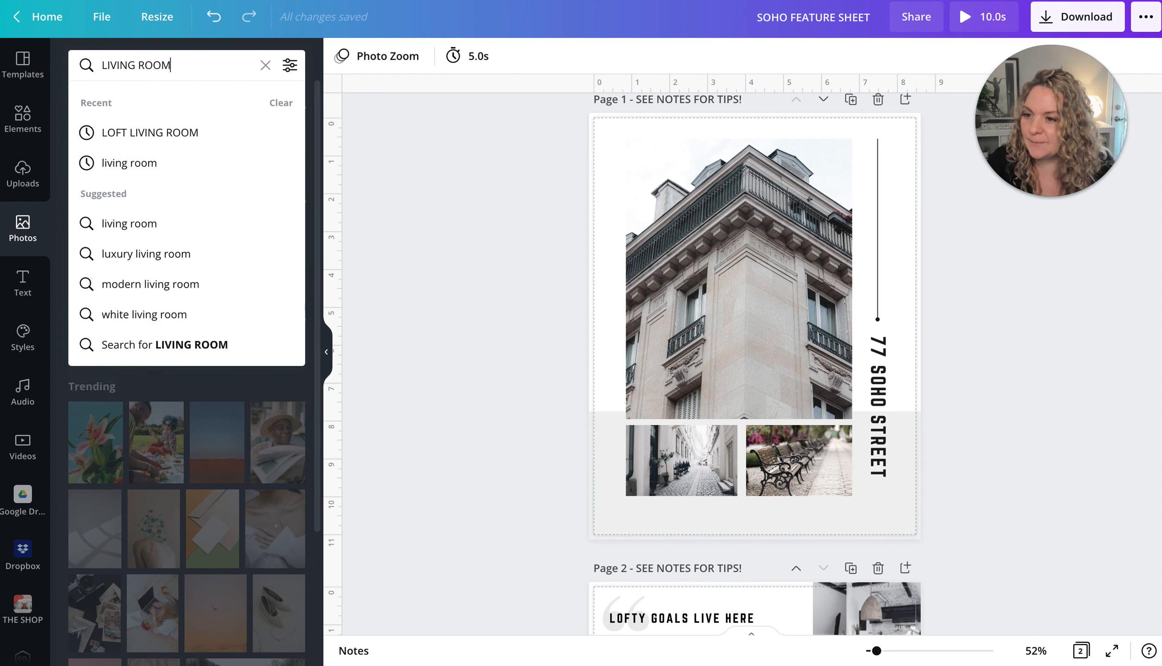
{"action": "key", "text": "Return"}
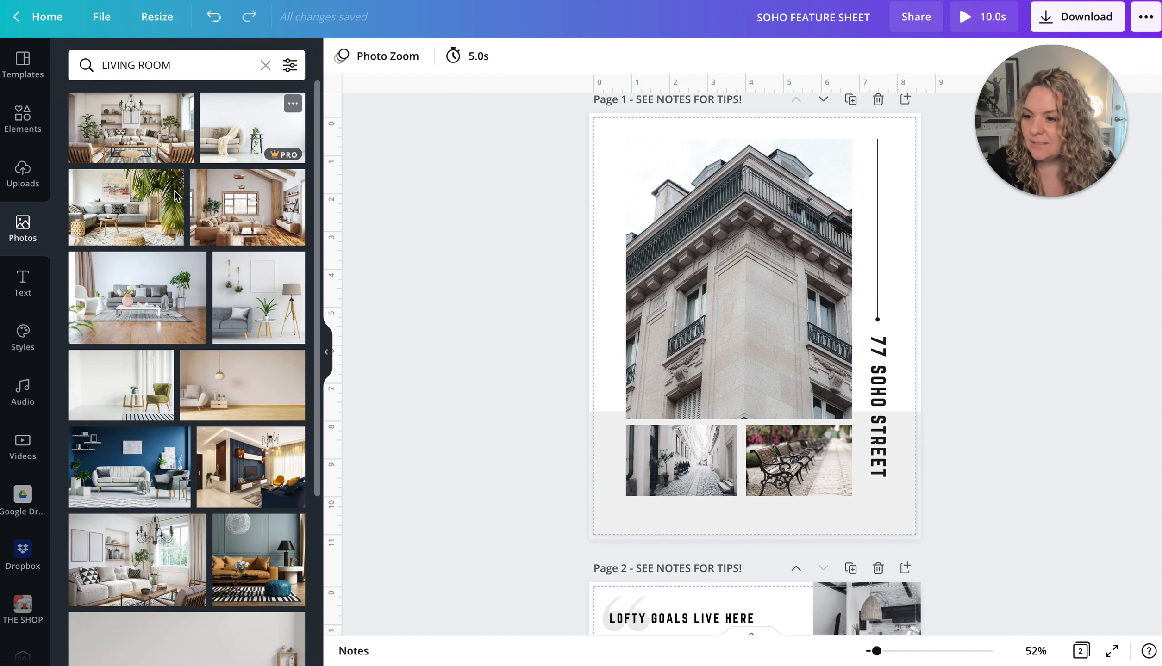
{"action": "left_click_drag", "start_coordinate": [246, 218], "coordinate": [693, 221]}
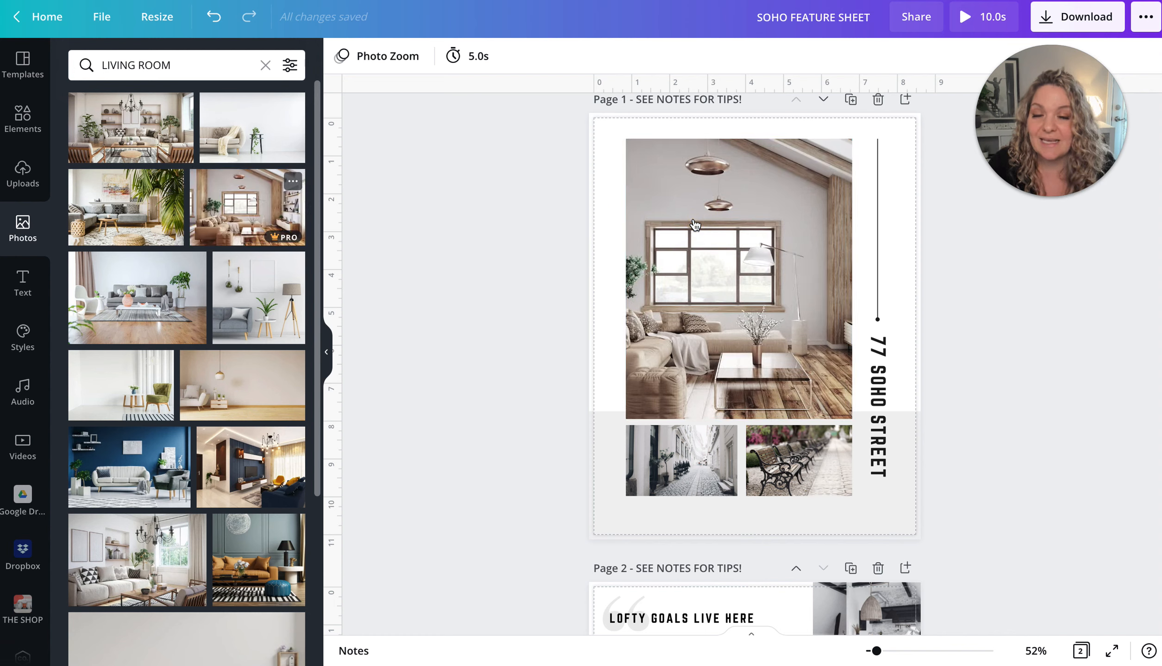
- Reposition the living room photo inside its frame, shifting it left so the wall shelves on its right side show
{"action": "left_click", "coordinate": [694, 222]}
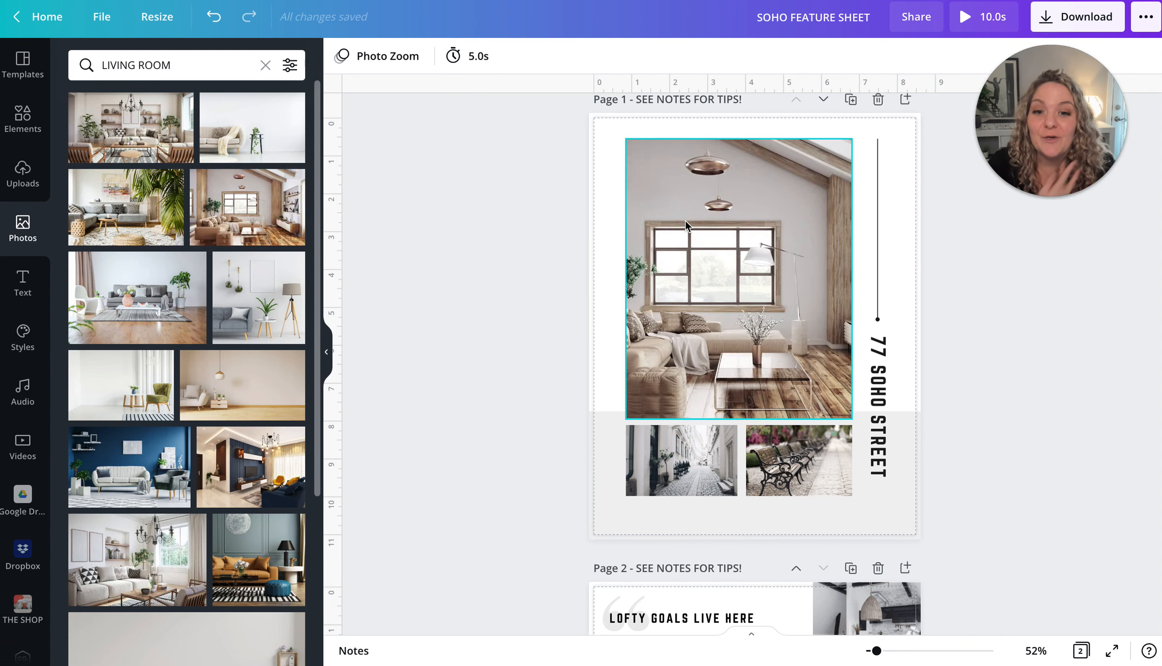
{"action": "double_click", "coordinate": [694, 221]}
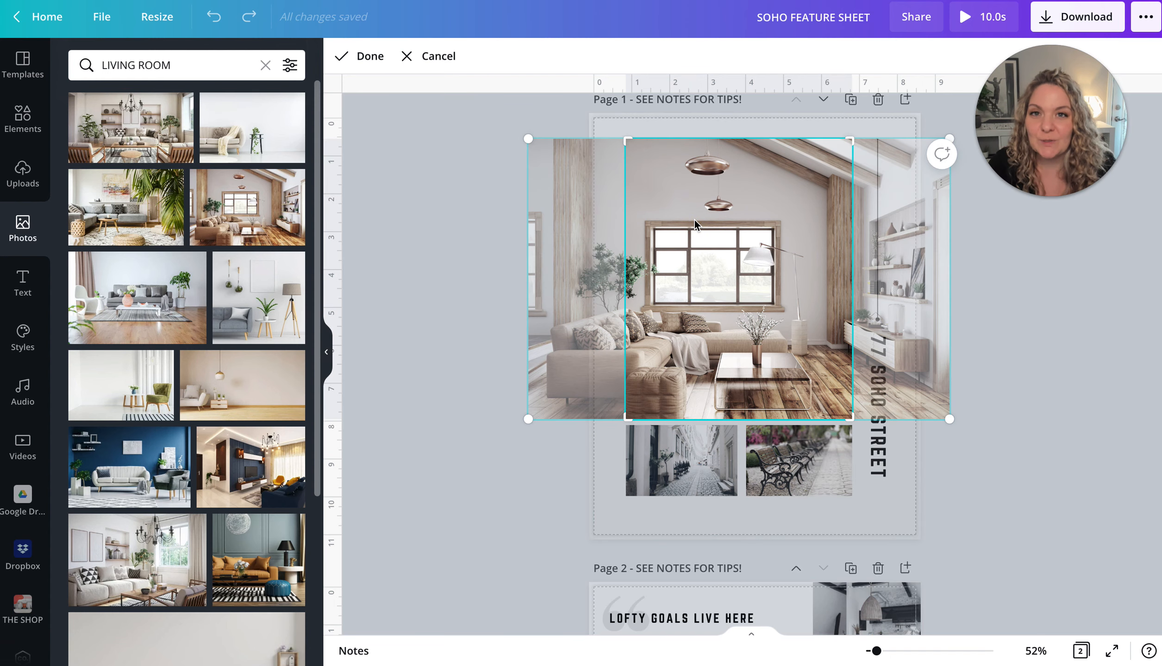
{"action": "mouse_move", "coordinate": [723, 223]}
{"action": "left_mouse_down"}
{"action": "mouse_move", "coordinate": [817, 221]}
{"action": "mouse_move", "coordinate": [677, 220]}
{"action": "mouse_move", "coordinate": [711, 222]}
{"action": "left_mouse_up"}
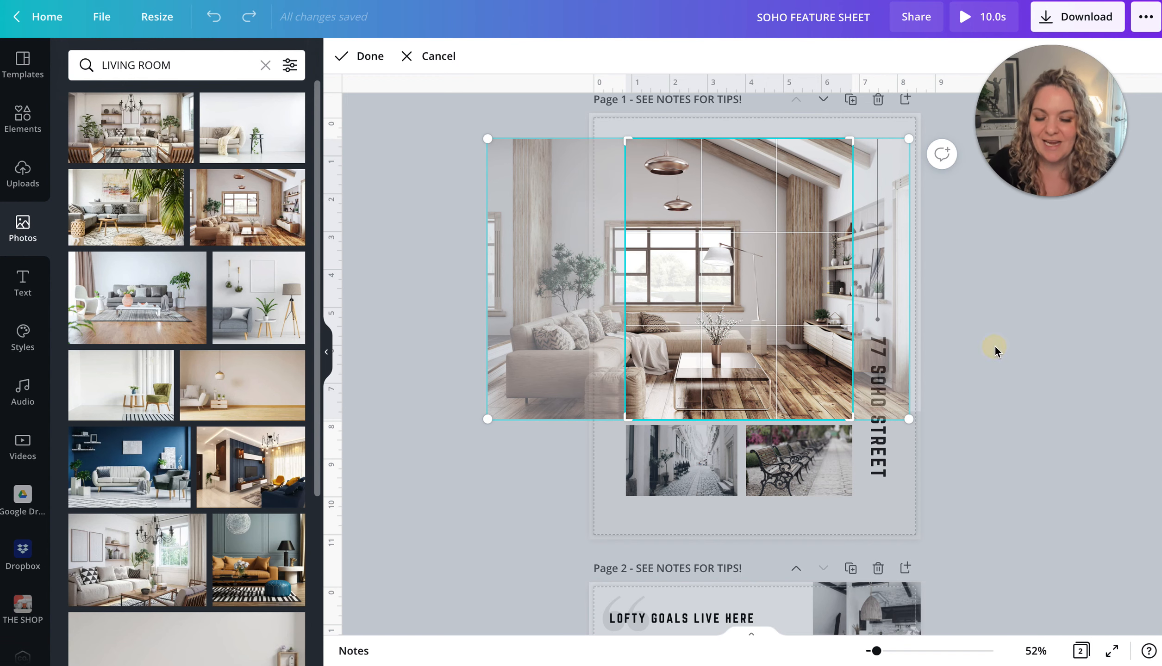
{"action": "left_click", "coordinate": [994, 345]}
- Recolour the light grey rectangle behind page 1's two small photos with a darker custom grey
{"action": "scroll", "coordinate": [653, 311], "scroll_direction": "down", "scroll_amount": 1}
{"action": "scroll", "coordinate": [669, 304], "scroll_direction": "down", "scroll_amount": 1}
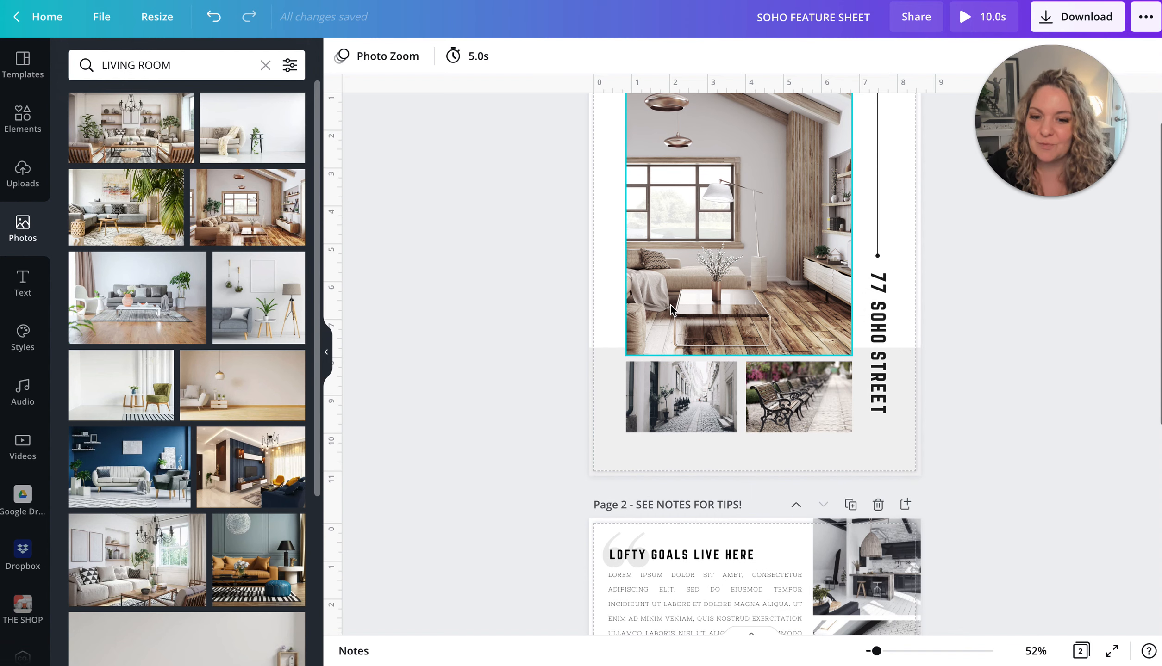
{"action": "left_click", "coordinate": [609, 391]}
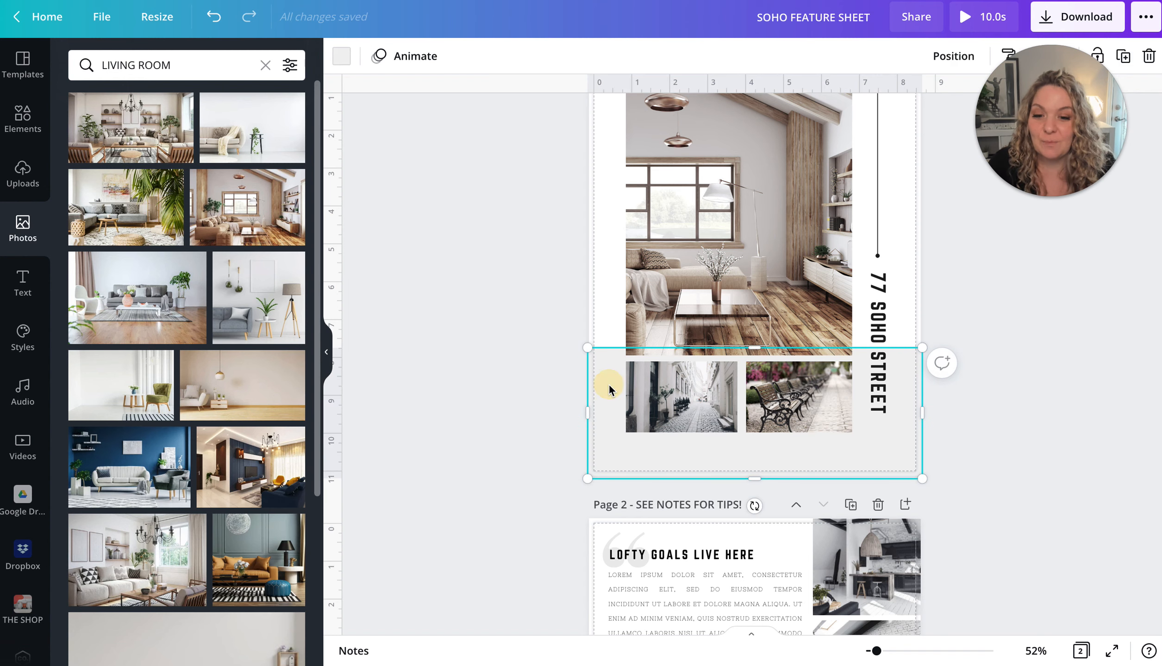
{"action": "left_click", "coordinate": [342, 60]}
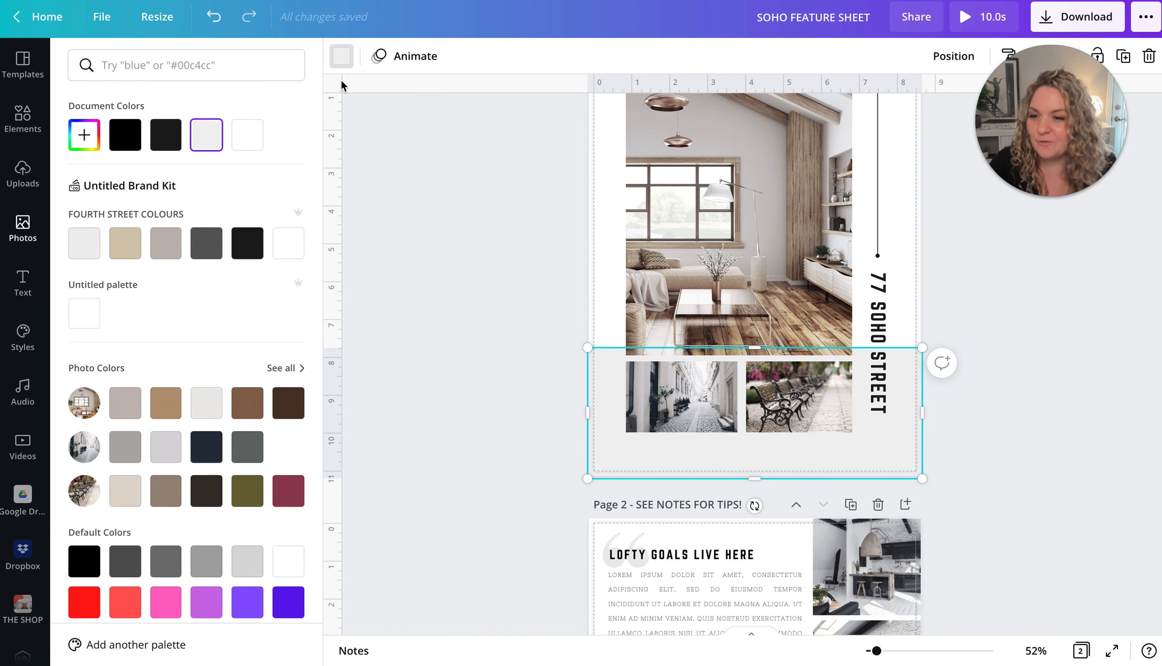
{"action": "left_click", "coordinate": [81, 138]}
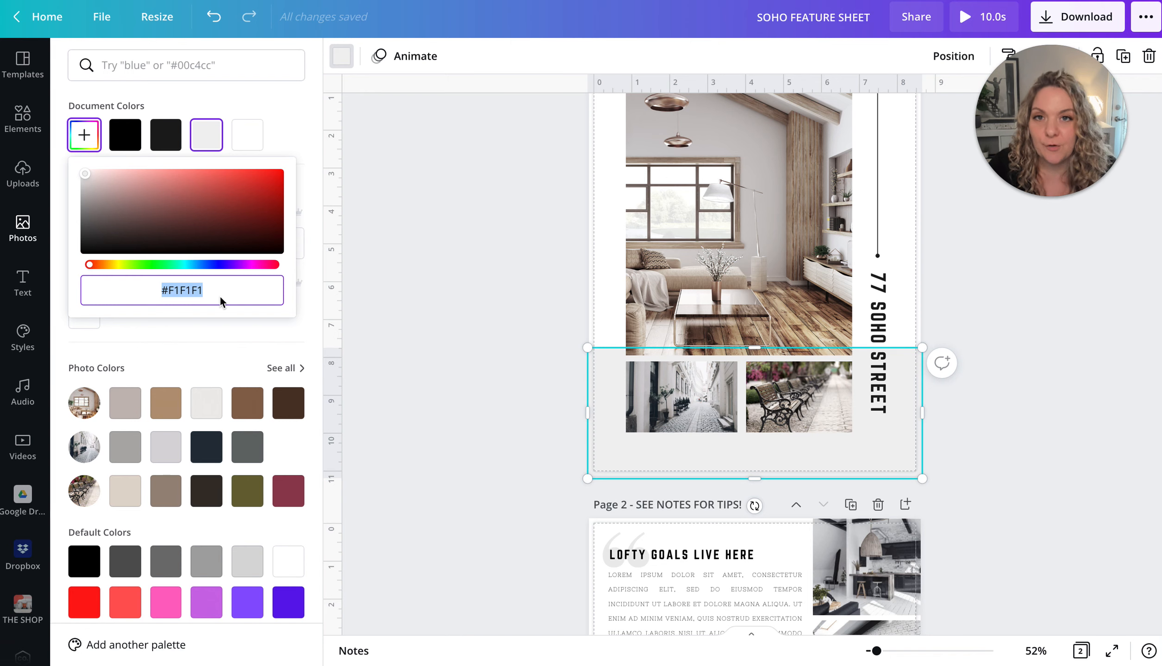
{"action": "left_click", "coordinate": [392, 267]}
{"action": "left_click", "coordinate": [341, 55]}
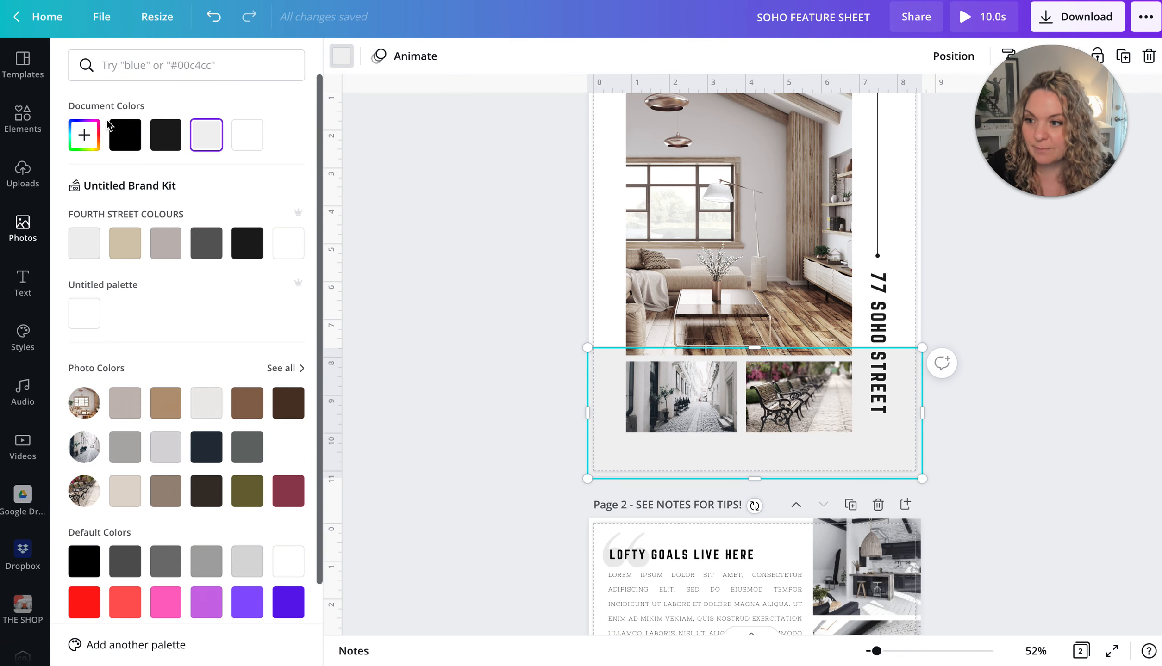
{"action": "left_click", "coordinate": [83, 135]}
{"action": "left_click", "coordinate": [222, 187]}
{"action": "left_click_drag", "start_coordinate": [190, 184], "coordinate": [68, 187]}
{"action": "left_click", "coordinate": [406, 190]}
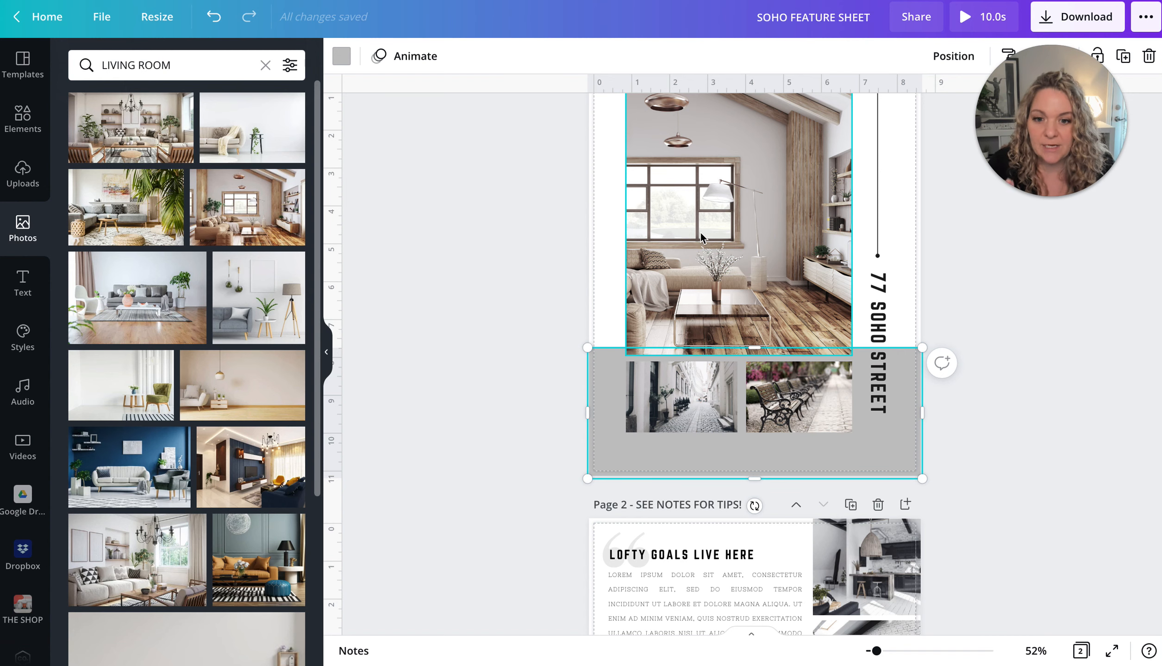
- Recolour the rectangle behind the two small photos with the medium brown from the living room photo's colour palette
{"action": "left_click", "coordinate": [346, 58]}
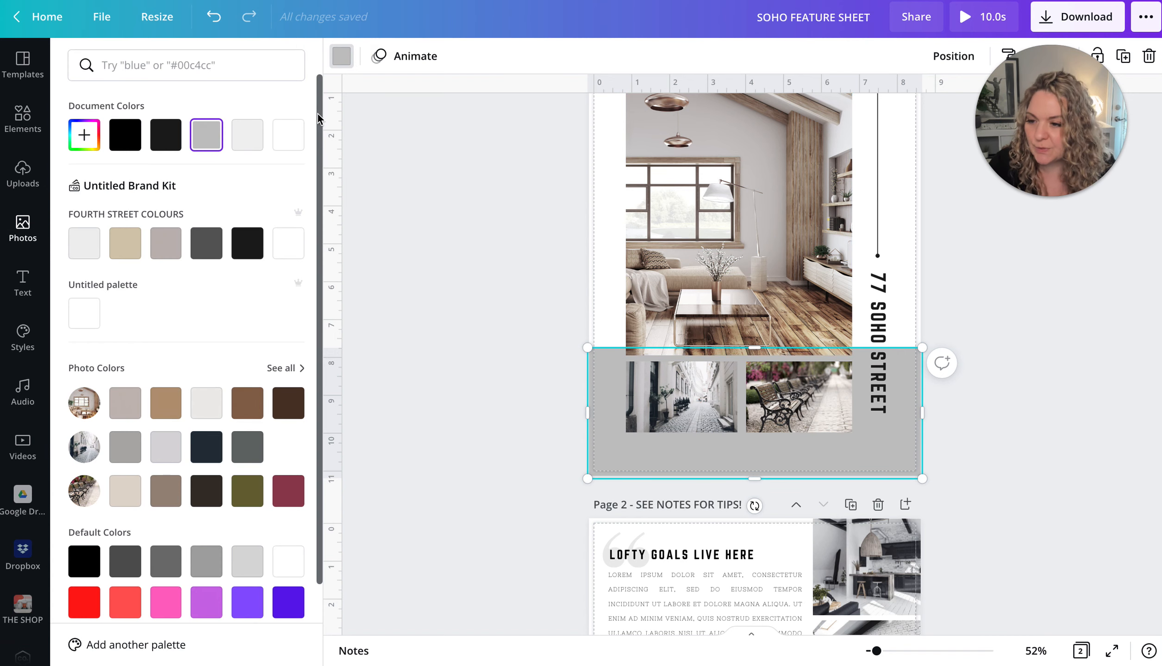
{"action": "scroll", "coordinate": [122, 234], "scroll_direction": "down", "scroll_amount": 2}
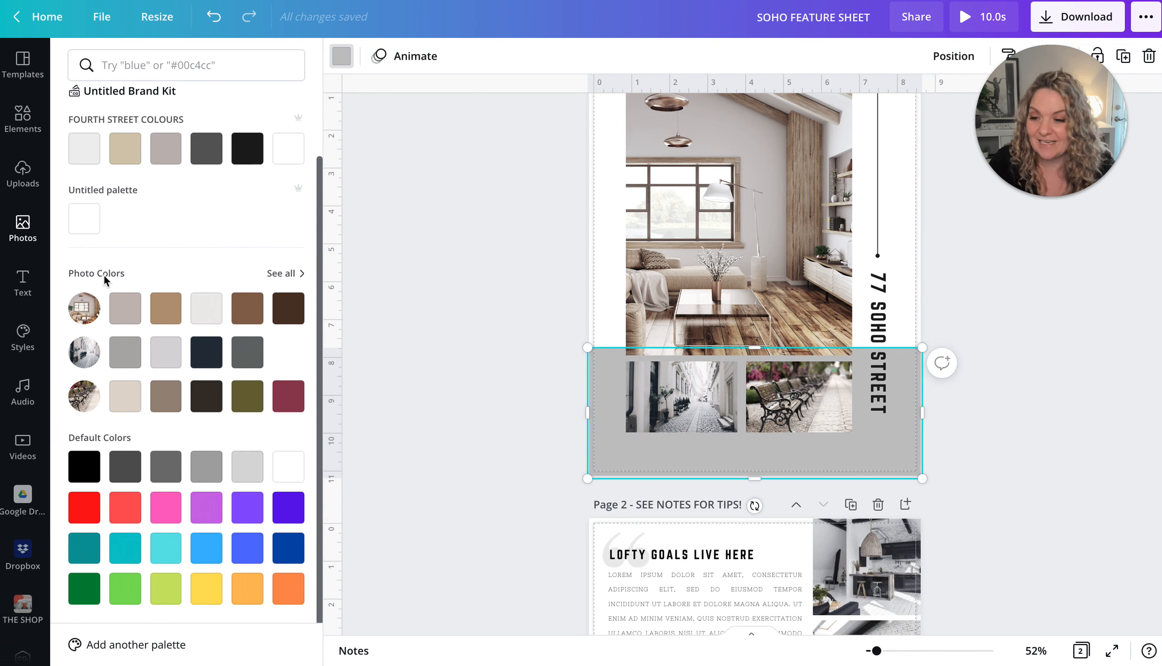
{"action": "left_click", "coordinate": [162, 311]}
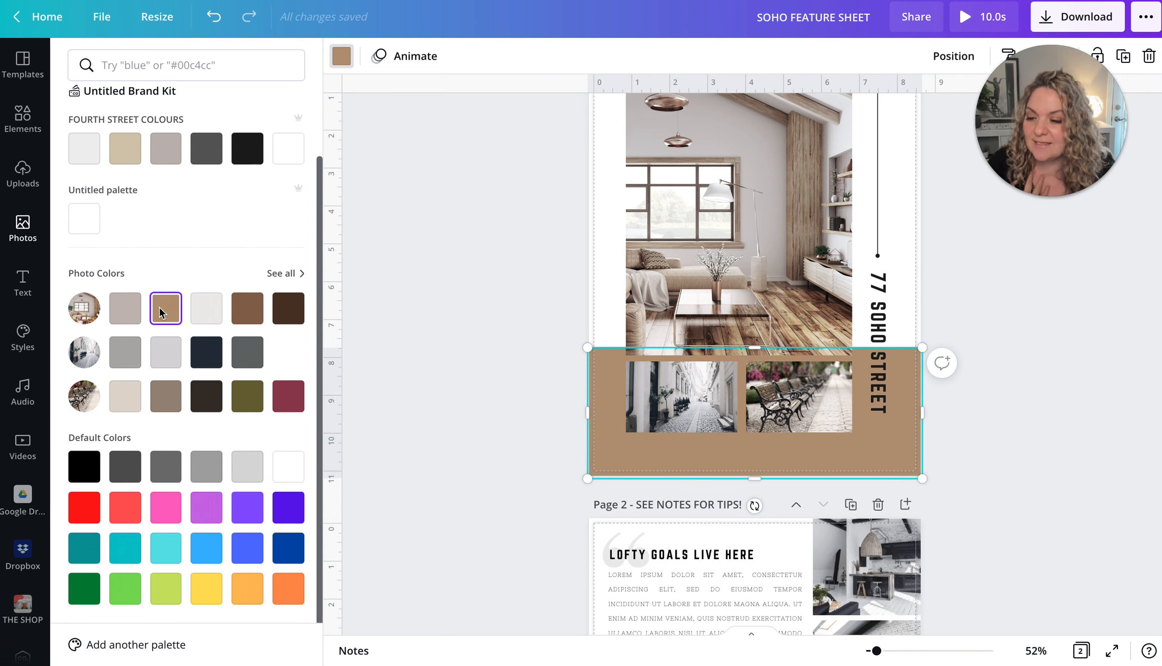
{"action": "left_click", "coordinate": [247, 308]}
{"action": "left_click", "coordinate": [421, 355]}
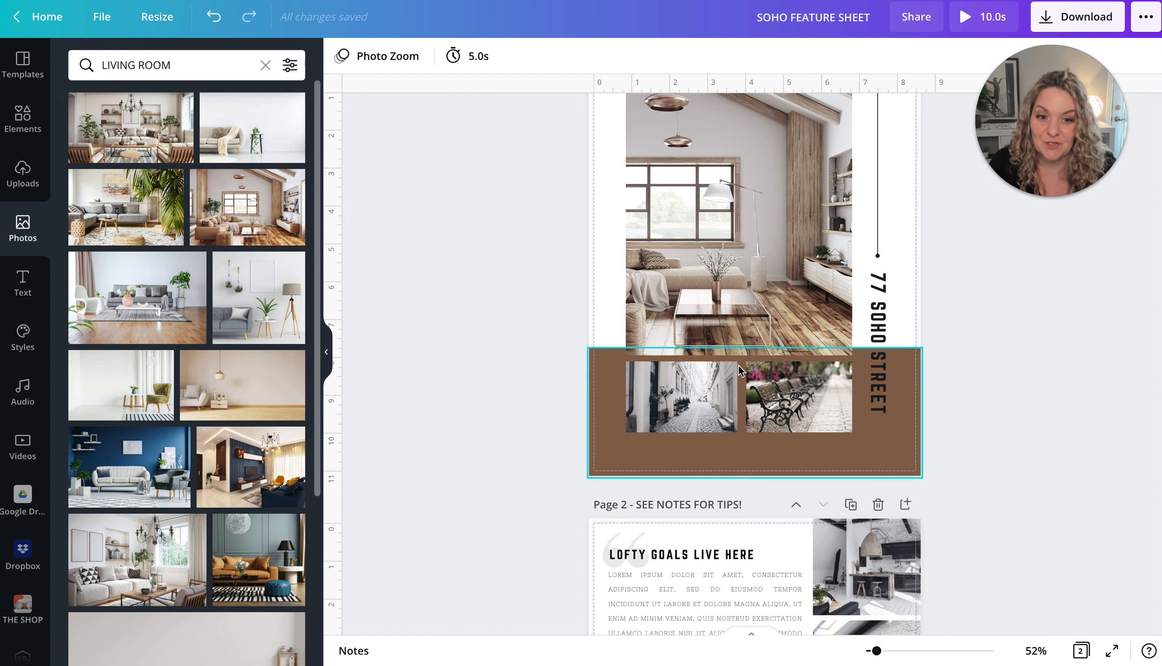
- Search the fonts for MODERN, switch to the contemporary suggestion, and set the vertical street address text to Duru Sans
{"action": "left_click", "coordinate": [879, 319]}
{"action": "left_click", "coordinate": [879, 318]}
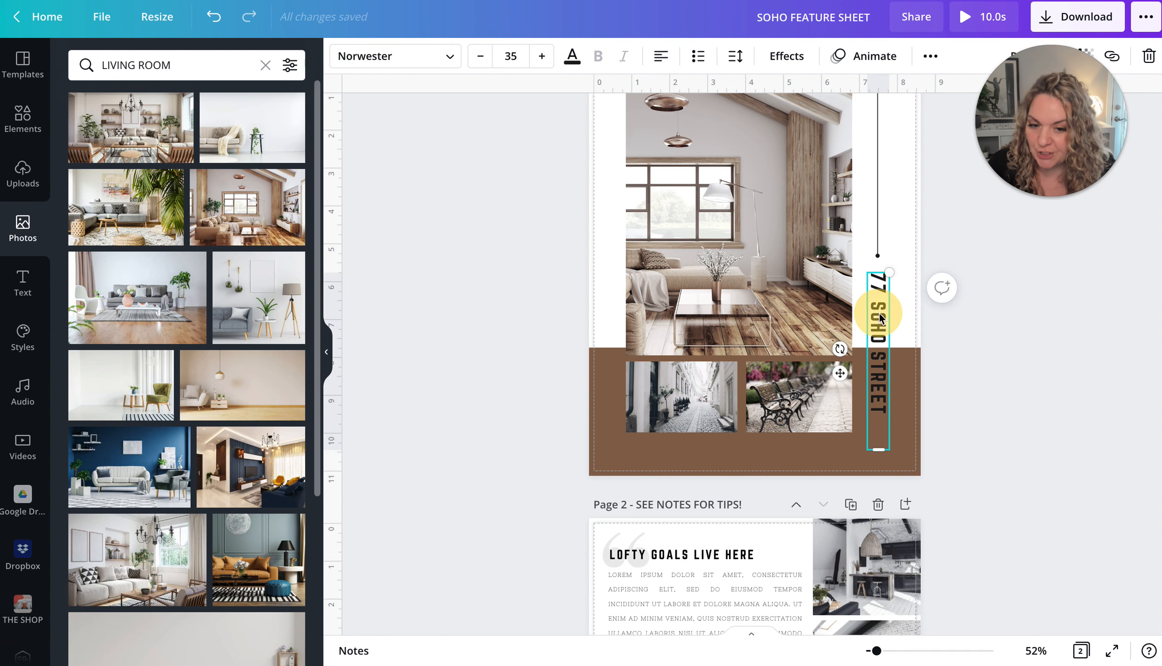
{"action": "key", "text": "ctrl+a"}
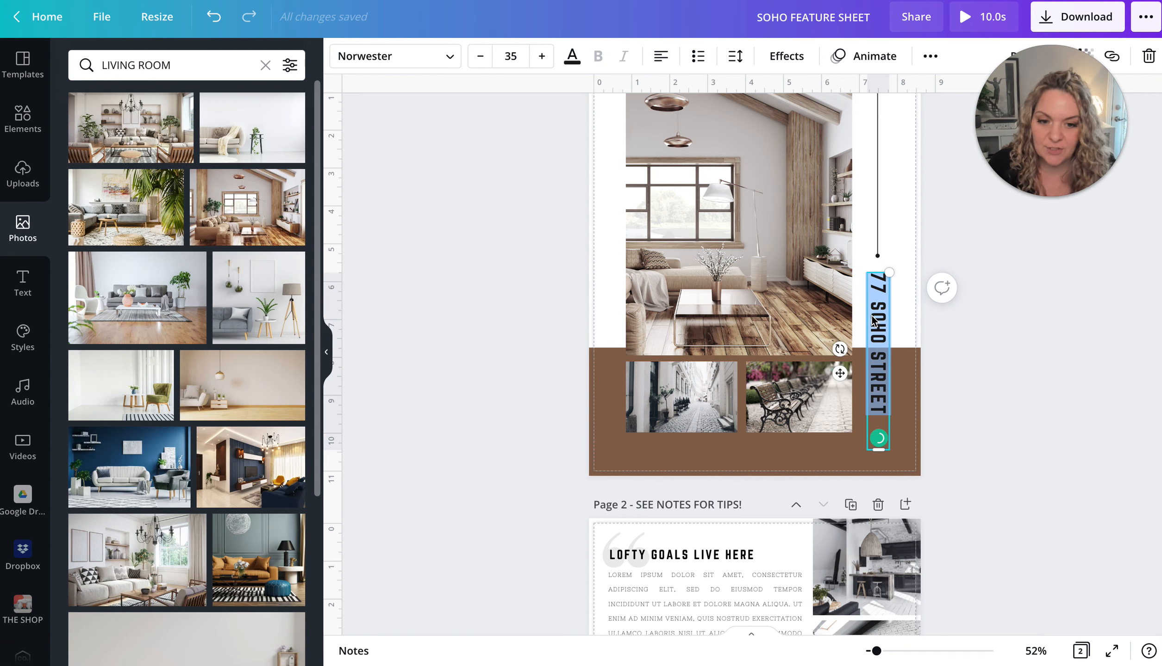
{"action": "left_click", "coordinate": [387, 55]}
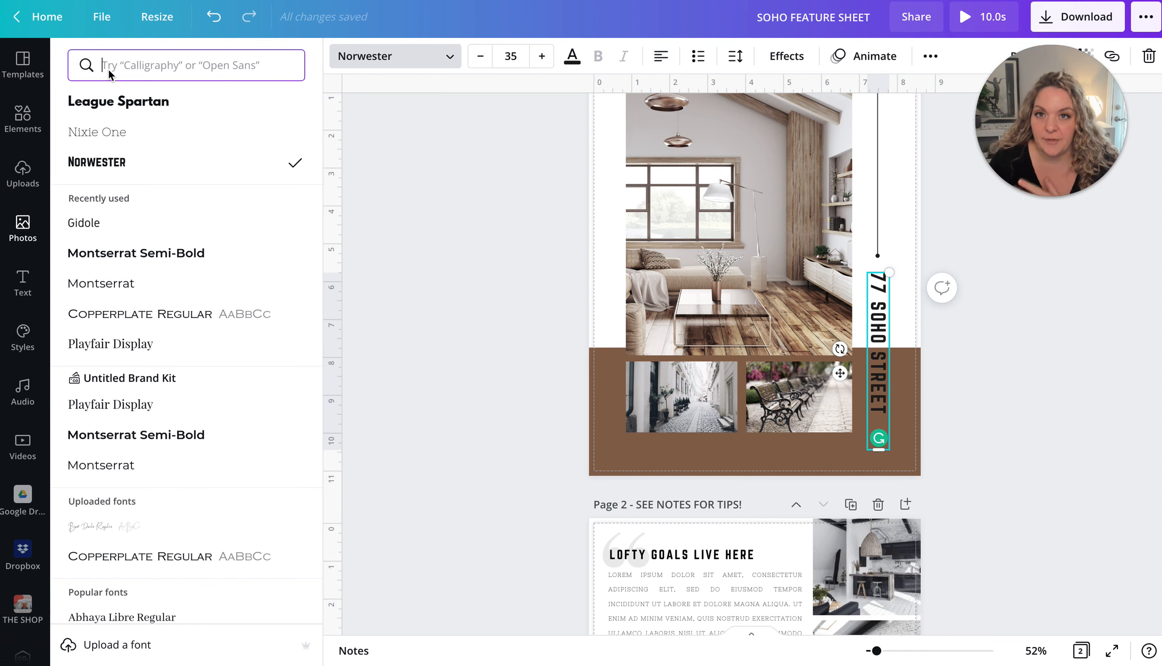
{"action": "type", "text": "MODERN"}
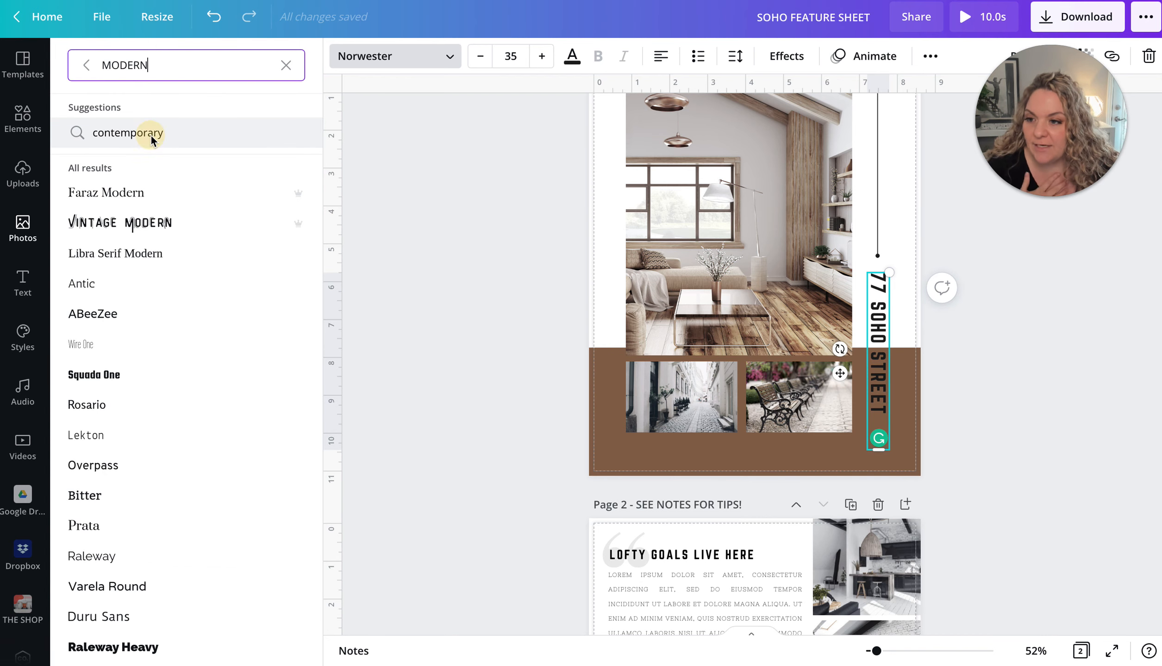
{"action": "left_click", "coordinate": [151, 135]}
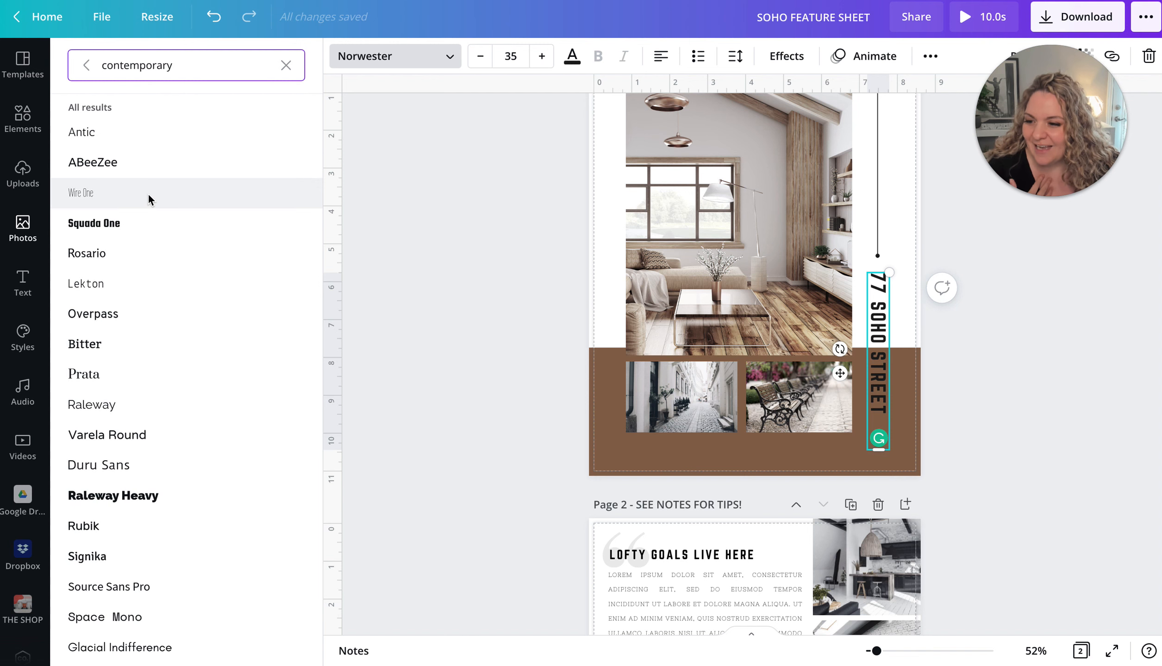
{"action": "scroll", "coordinate": [150, 195], "scroll_direction": "down", "scroll_amount": 4}
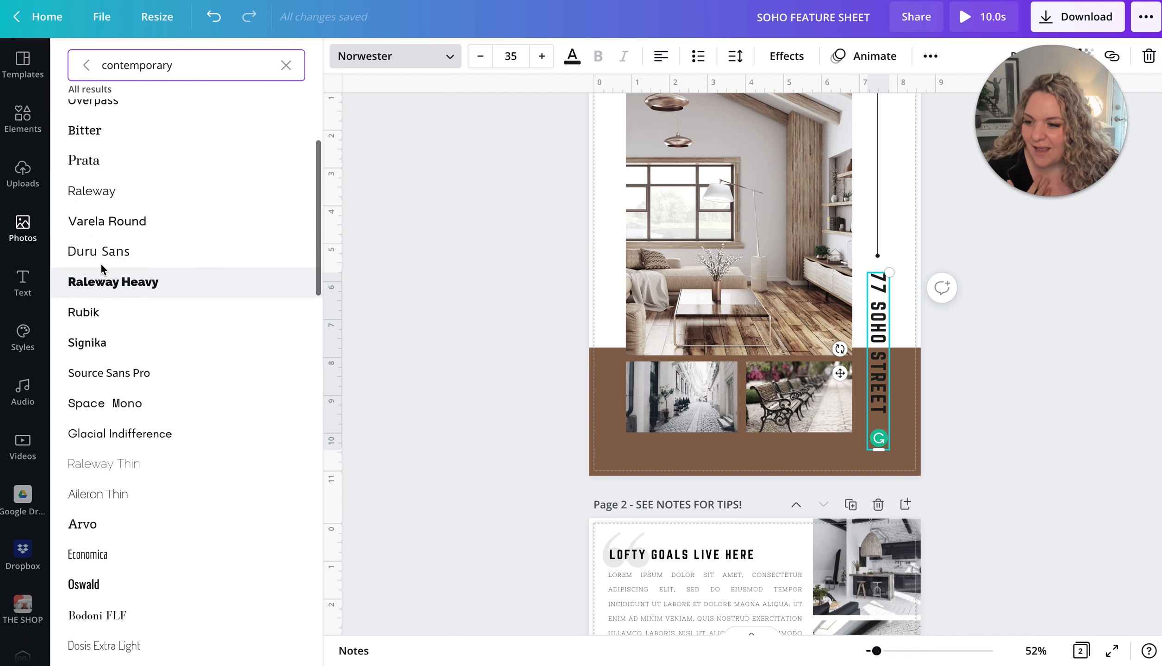
{"action": "left_click", "coordinate": [85, 251]}
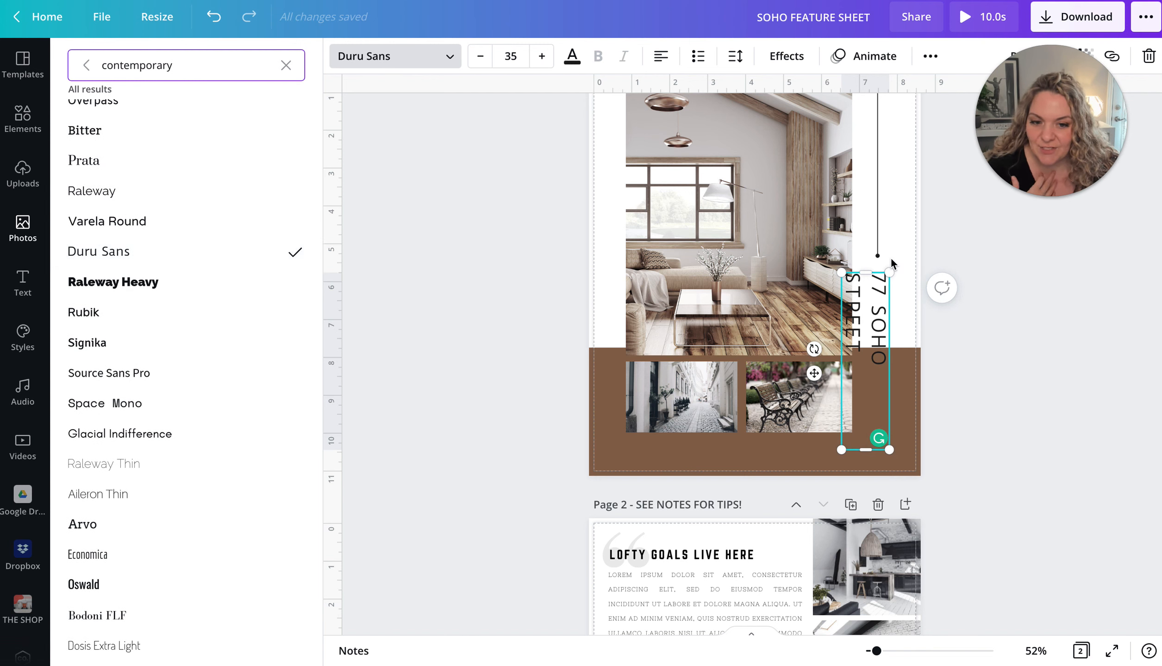
- Lengthen the vertical address text box so the text fits on one line, and move it slightly up toward the line
{"action": "left_click_drag", "start_coordinate": [866, 279], "coordinate": [869, 195]}
{"action": "left_click_drag", "start_coordinate": [864, 450], "coordinate": [870, 477]}
{"action": "left_click", "coordinate": [511, 378]}
{"action": "left_click", "coordinate": [547, 382]}
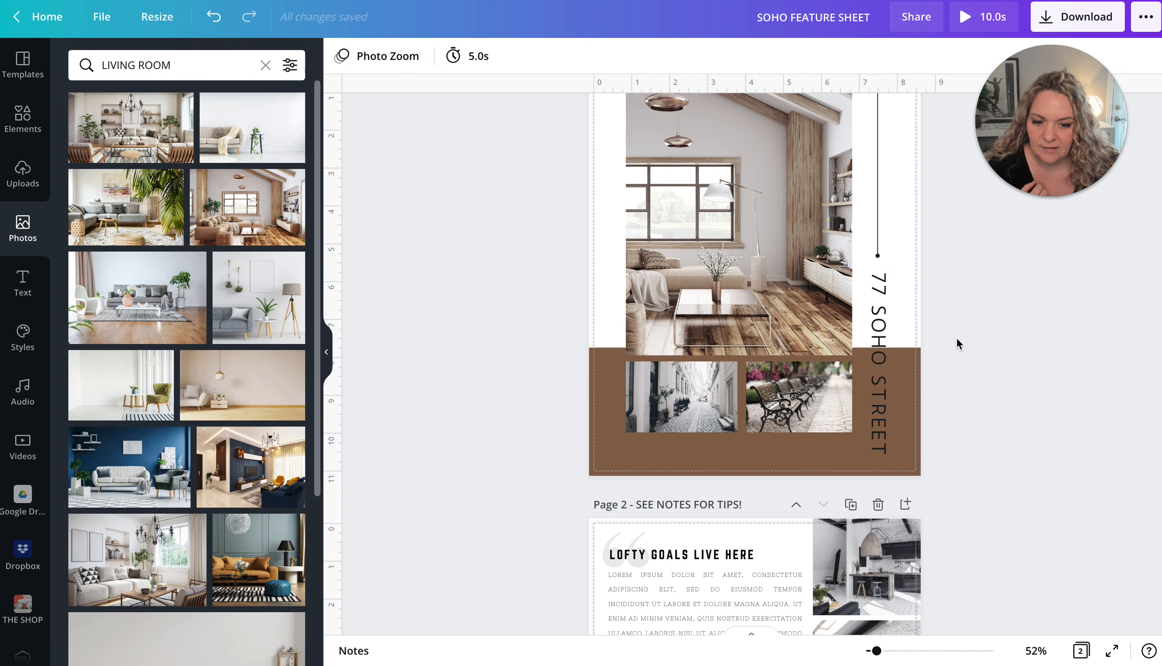
{"action": "left_click_drag", "start_coordinate": [876, 348], "coordinate": [876, 339]}
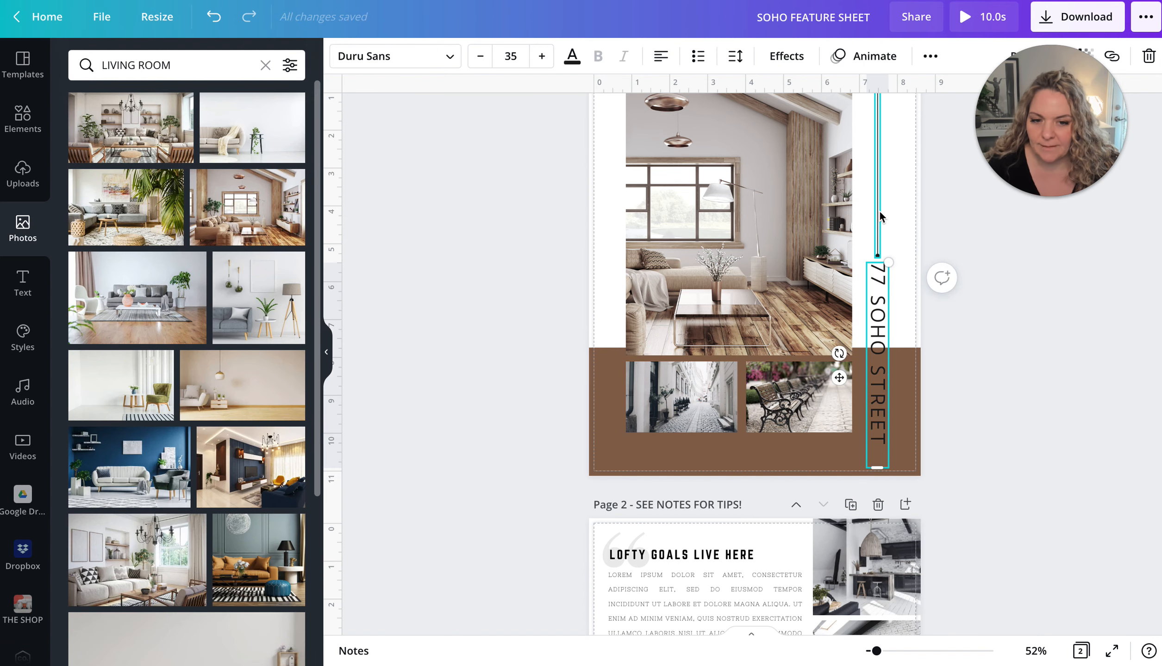
- Move the vertical line slightly up, away from the start of the street address
{"action": "left_click", "coordinate": [878, 210]}
{"action": "scroll", "coordinate": [878, 210], "scroll_direction": "up", "scroll_amount": 2}
{"action": "left_click_drag", "start_coordinate": [878, 207], "coordinate": [878, 203]}
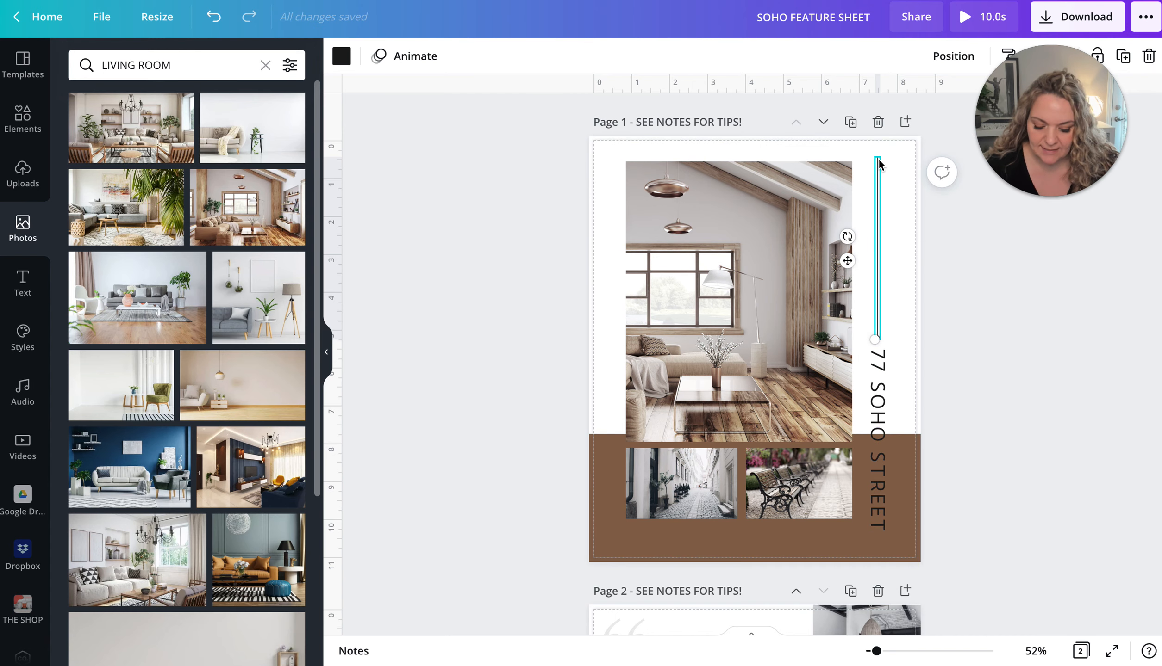
- Shorten the vertical line from its upper end to a length of 4.7, so it starts level with the main photo's upper edge
{"action": "scroll", "coordinate": [879, 159], "scroll_direction": "up", "scroll_amount": 5}
{"action": "scroll", "coordinate": [907, 218], "scroll_direction": "up", "scroll_amount": 7}
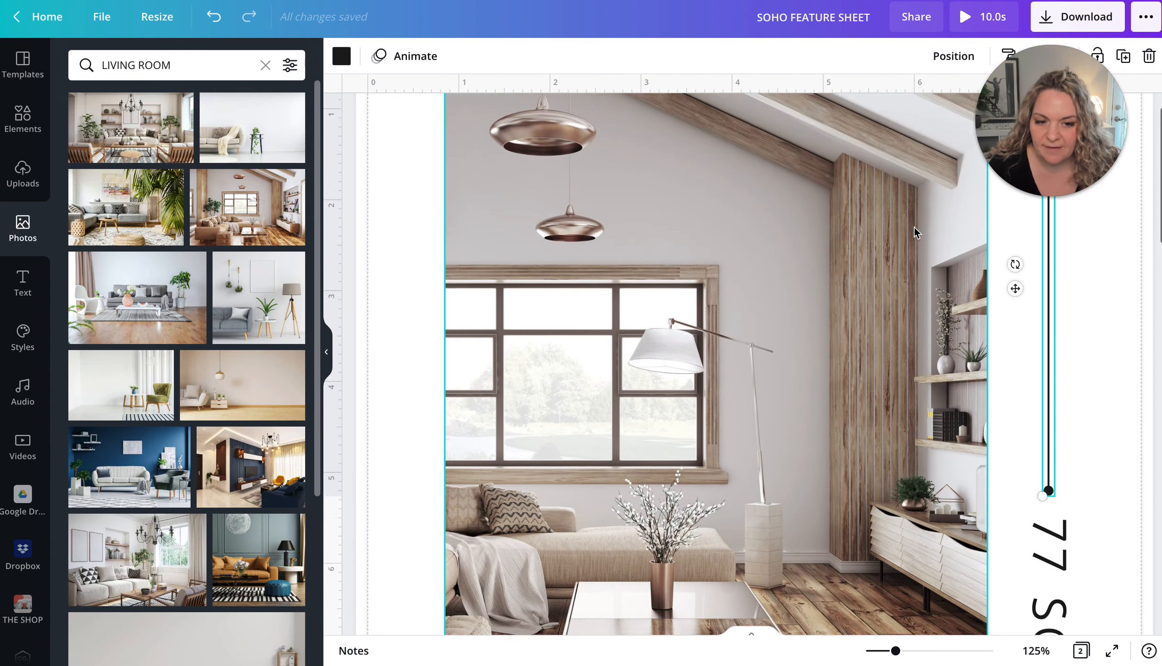
{"action": "left_click_drag", "start_coordinate": [1026, 140], "coordinate": [435, 128]}
{"action": "left_click", "coordinate": [1051, 212]}
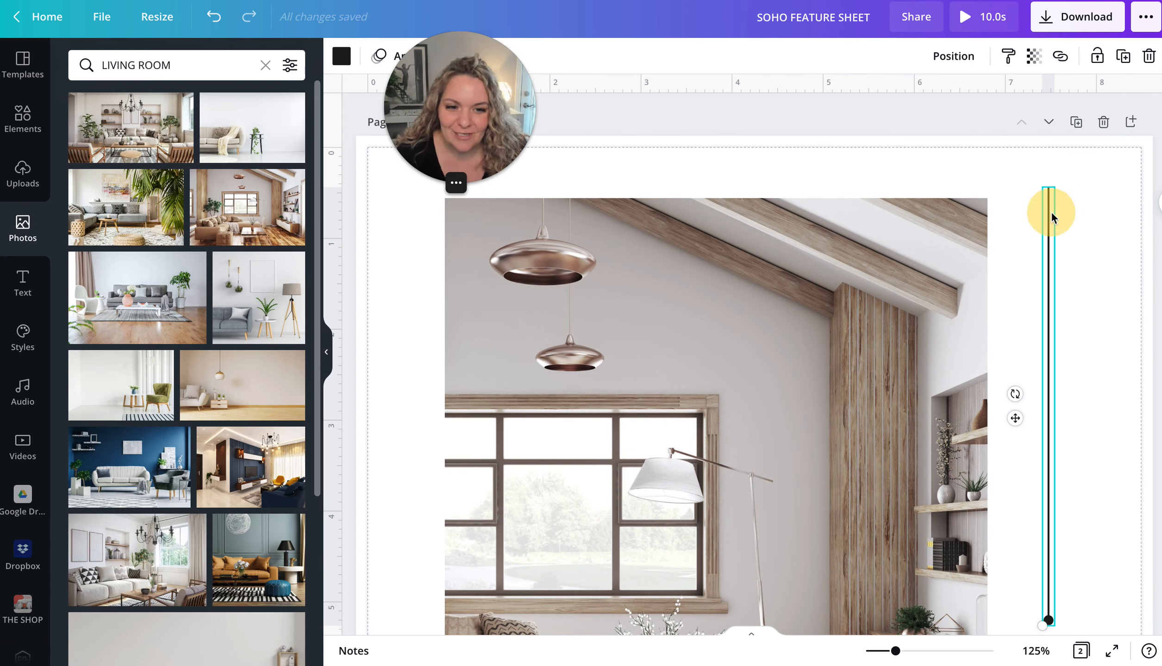
{"action": "key", "text": "super+plus"}
{"action": "key", "text": "super+plus"}
{"action": "scroll", "coordinate": [1051, 212], "scroll_direction": "right", "scroll_amount": 12}
{"action": "scroll", "coordinate": [1051, 211], "scroll_direction": "up", "scroll_amount": 3}
{"action": "scroll", "coordinate": [1051, 211], "scroll_direction": "up", "scroll_amount": 3}
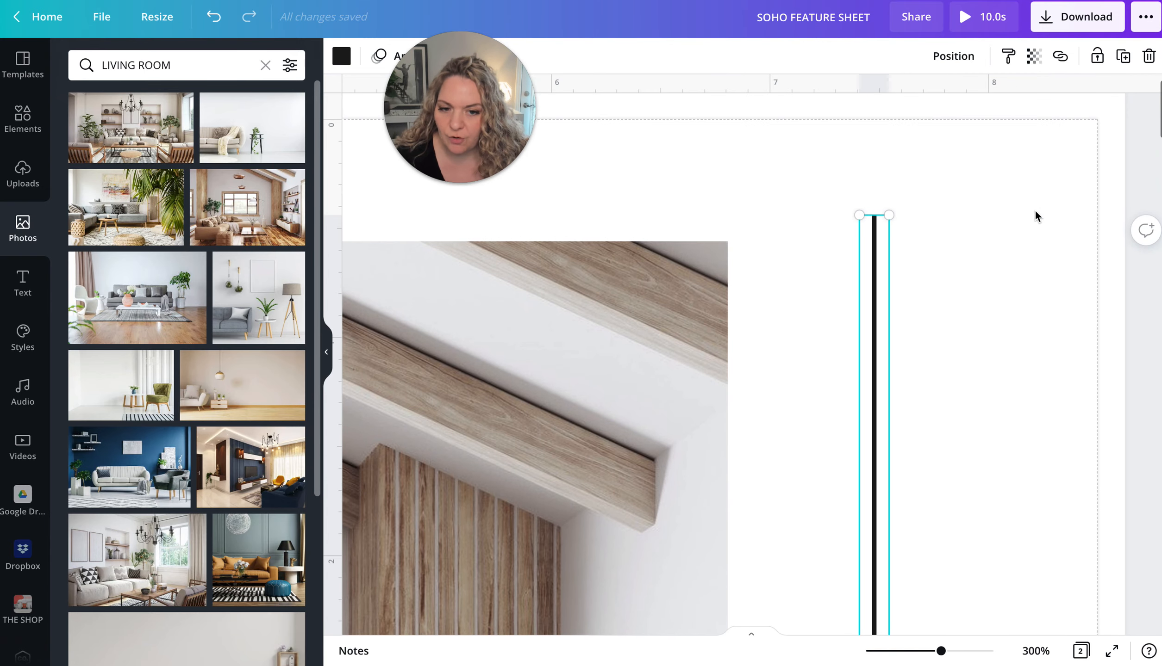
{"action": "left_click", "coordinate": [873, 223]}
{"action": "mouse_move", "coordinate": [873, 224]}
{"action": "left_mouse_down"}
{"action": "mouse_move", "coordinate": [872, 258]}
{"action": "mouse_move", "coordinate": [872, 246]}
{"action": "left_mouse_up"}
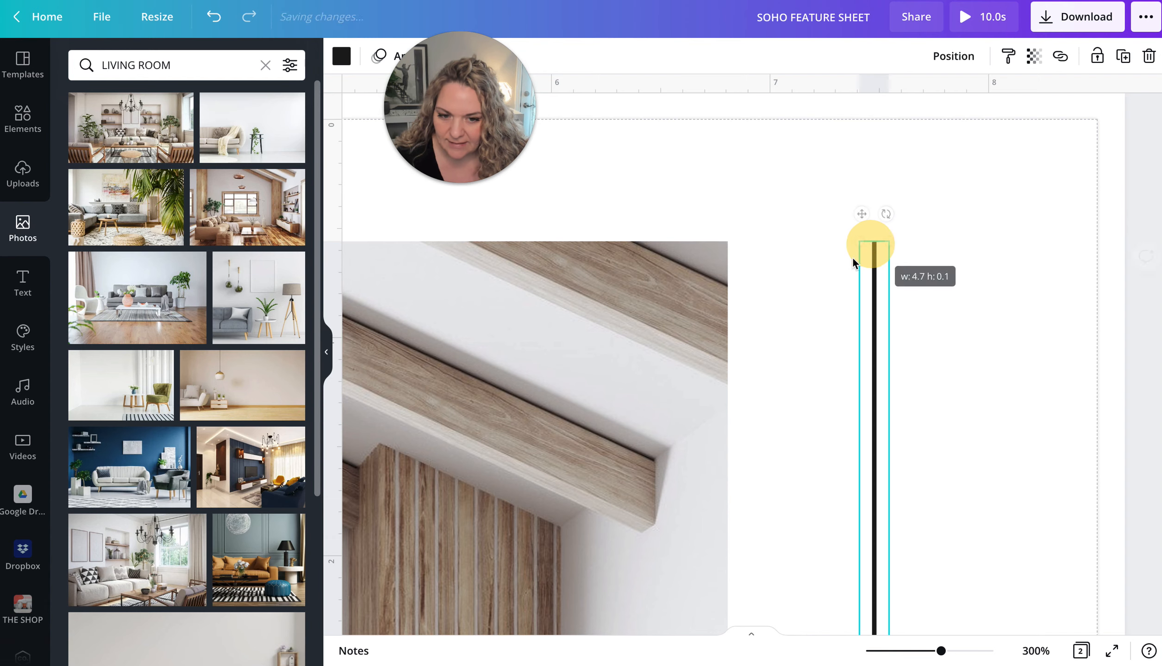
{"action": "left_click_drag", "start_coordinate": [870, 284], "coordinate": [865, 239]}
{"action": "key", "text": "super+minus"}
{"action": "key", "text": "super+minus"}
{"action": "key", "text": "super+minus"}
{"action": "key", "text": "super+minus"}
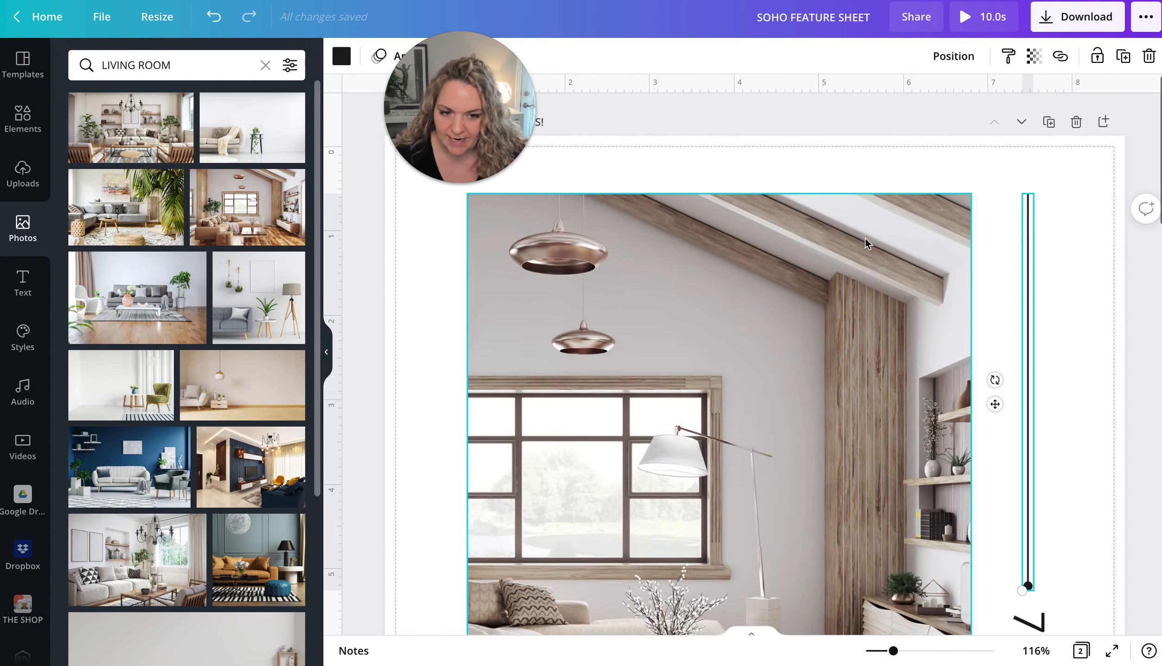
{"action": "left_click_drag", "start_coordinate": [935, 174], "coordinate": [930, 174]}
{"action": "left_click", "coordinate": [980, 314]}
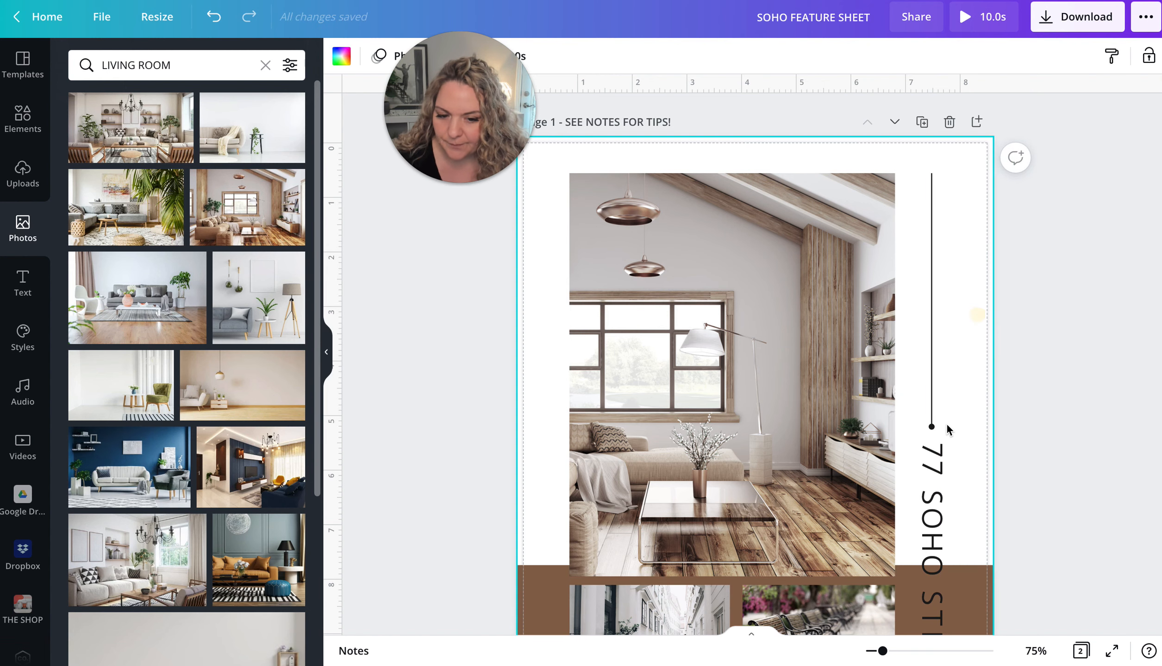
- Recolour the vertical line above the address with the medium brown from the living room photo's colour palette
{"action": "scroll", "coordinate": [928, 463], "scroll_direction": "down", "scroll_amount": 2}
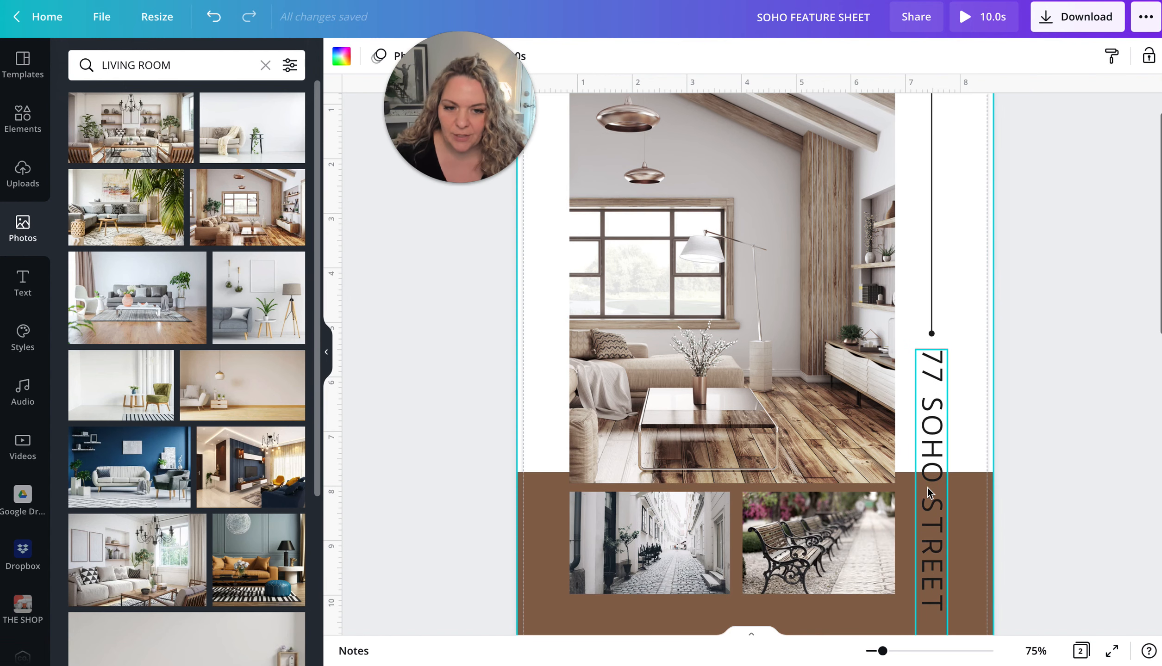
{"action": "left_click", "coordinate": [931, 285]}
{"action": "left_click", "coordinate": [340, 56]}
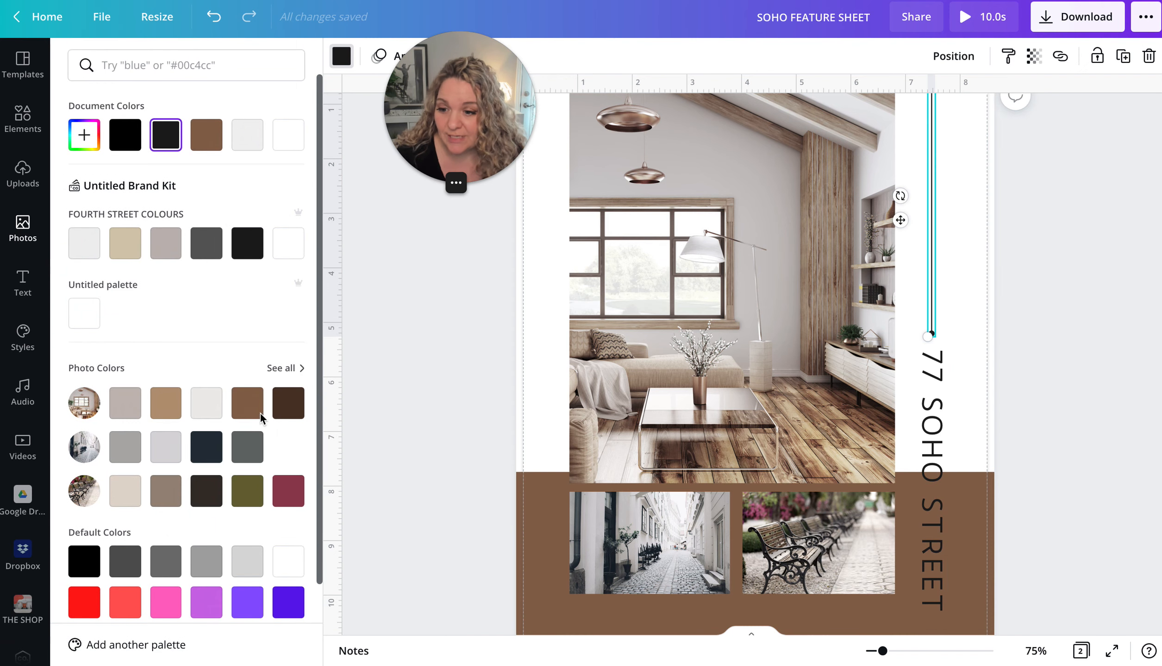
{"action": "left_click", "coordinate": [247, 403]}
- Recolour only the address word that lies over the brown block with the light grey from the FOURTH STREET COLOURS palette
{"action": "left_click", "coordinate": [936, 417]}
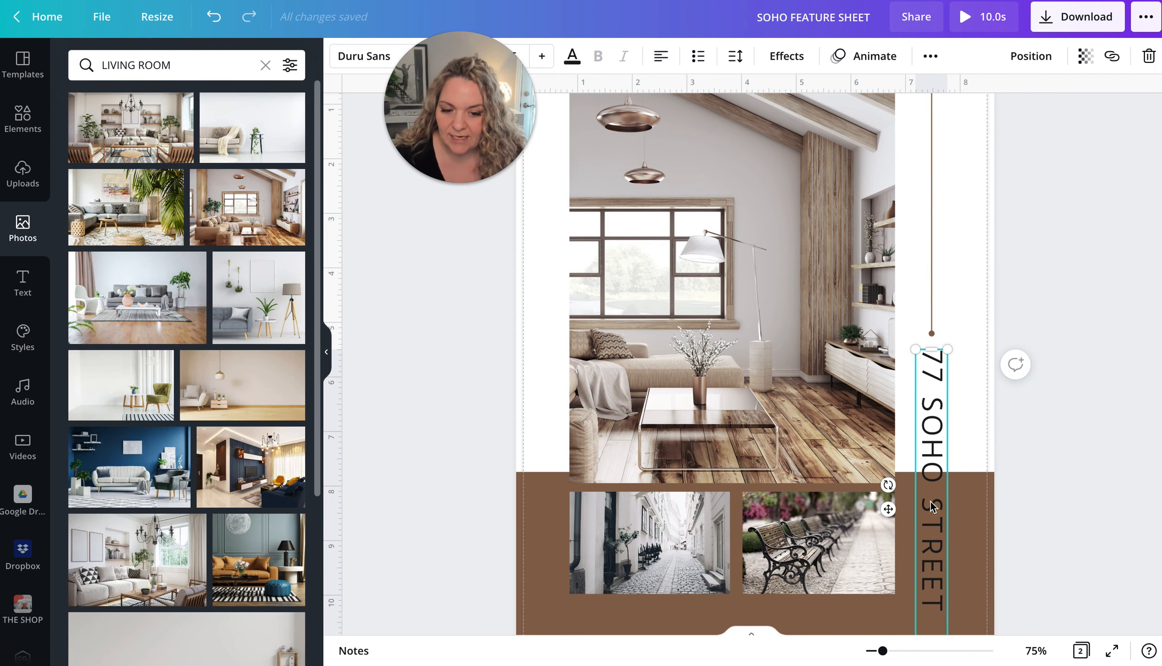
{"action": "left_click_drag", "start_coordinate": [933, 498], "coordinate": [939, 613]}
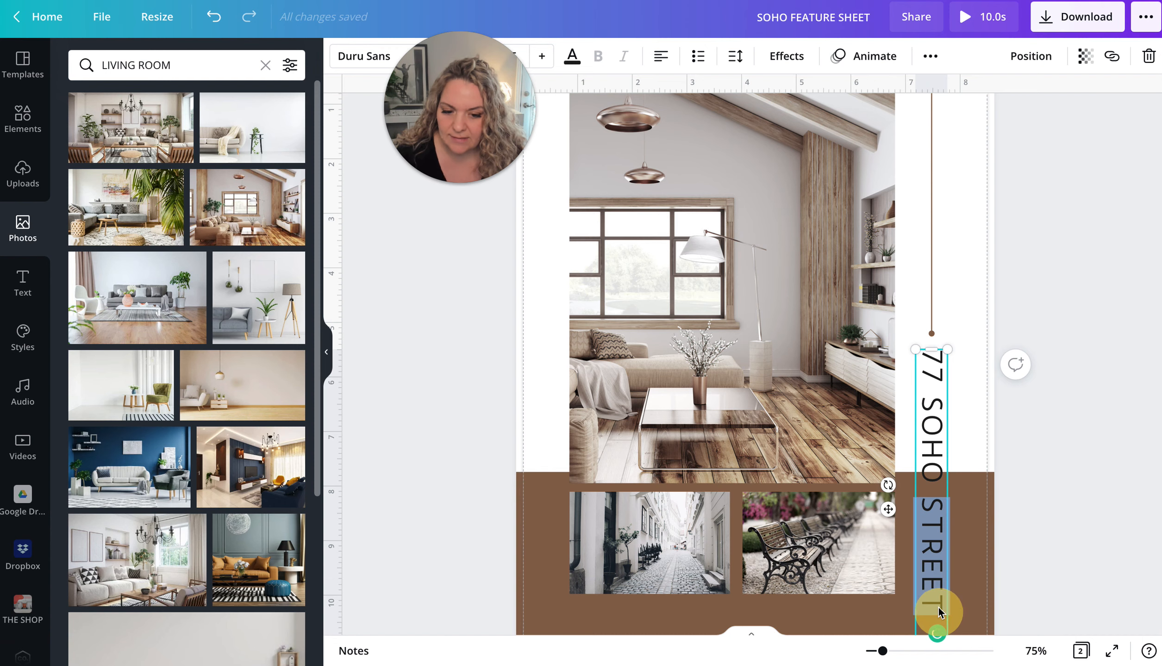
{"action": "left_click", "coordinate": [572, 56]}
{"action": "left_click", "coordinate": [84, 243]}
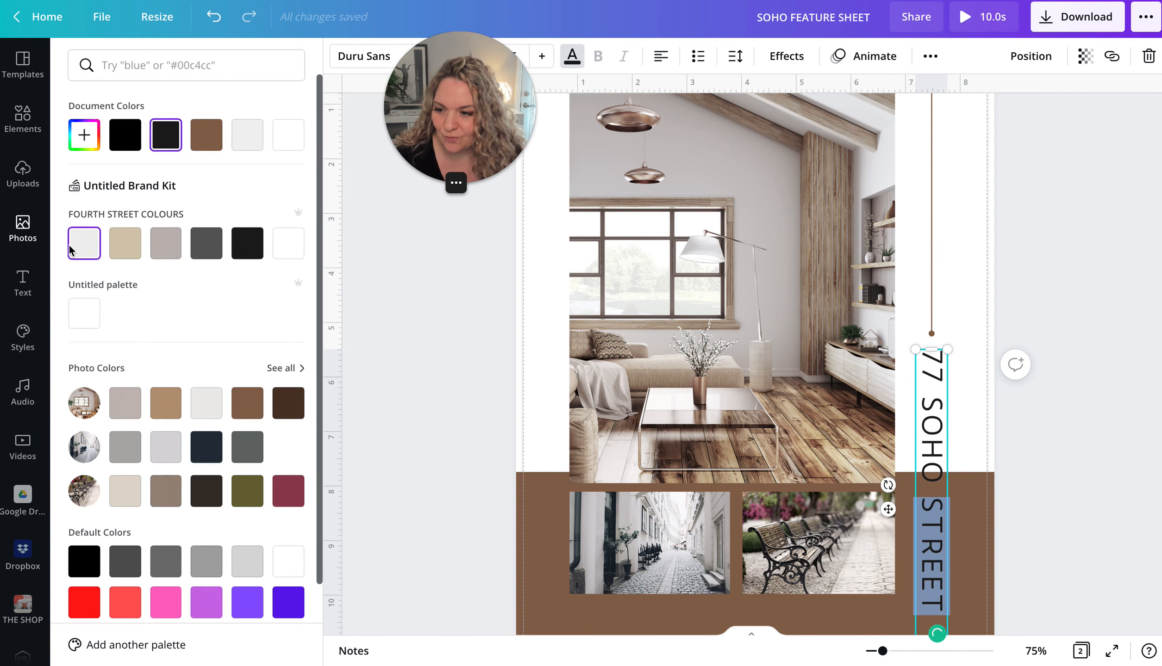
{"action": "left_click", "coordinate": [460, 363]}
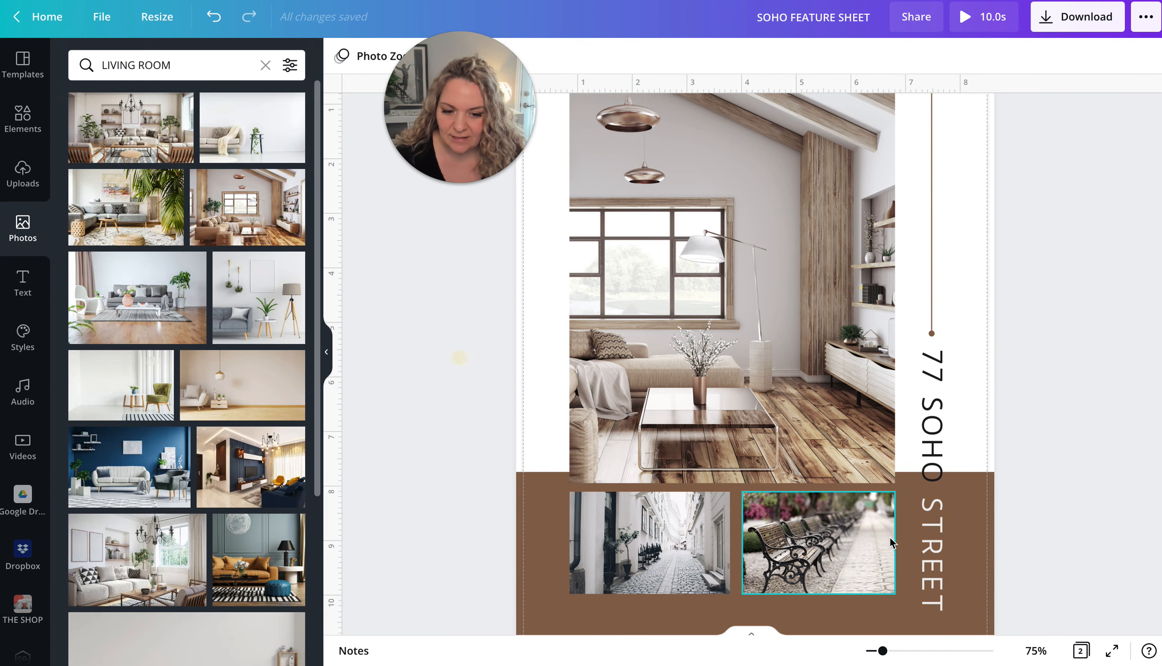
- Move the vertical address text slightly up and raise the line above it to leave a small gap between them
{"action": "left_click_drag", "start_coordinate": [932, 442], "coordinate": [932, 430]}
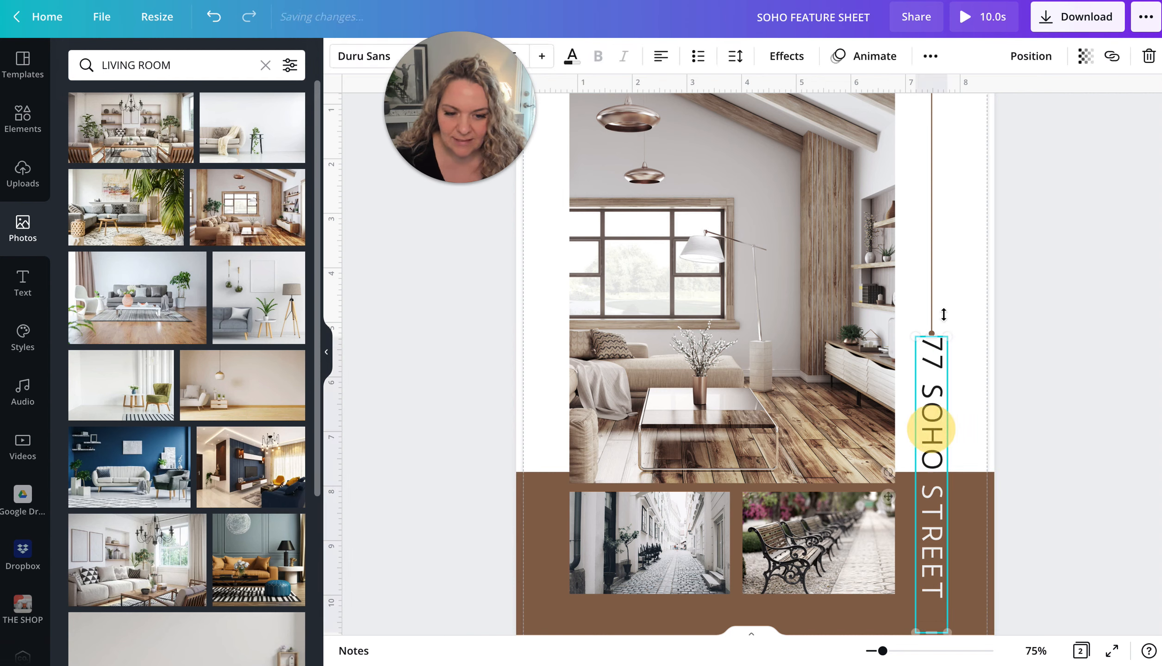
{"action": "left_click", "coordinate": [934, 299]}
{"action": "left_click_drag", "start_coordinate": [934, 299], "coordinate": [930, 282]}
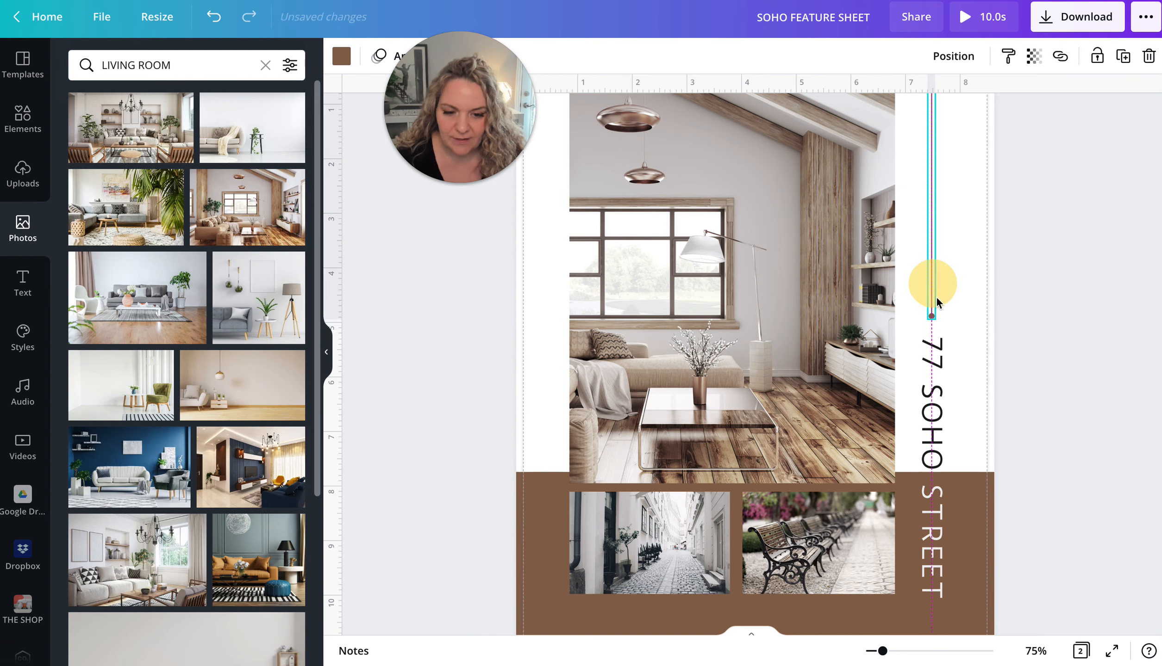
- Recolour the part of the address over the white background with the medium brown from the living room photo's palette
{"action": "left_click", "coordinate": [934, 346]}
{"action": "mouse_move", "coordinate": [934, 346]}
{"action": "left_mouse_down"}
{"action": "mouse_move", "coordinate": [935, 475]}
{"action": "mouse_move", "coordinate": [928, 337]}
{"action": "left_mouse_up"}
{"action": "left_click", "coordinate": [934, 475]}
{"action": "left_click_drag", "start_coordinate": [470, 104], "coordinate": [1101, 97]}
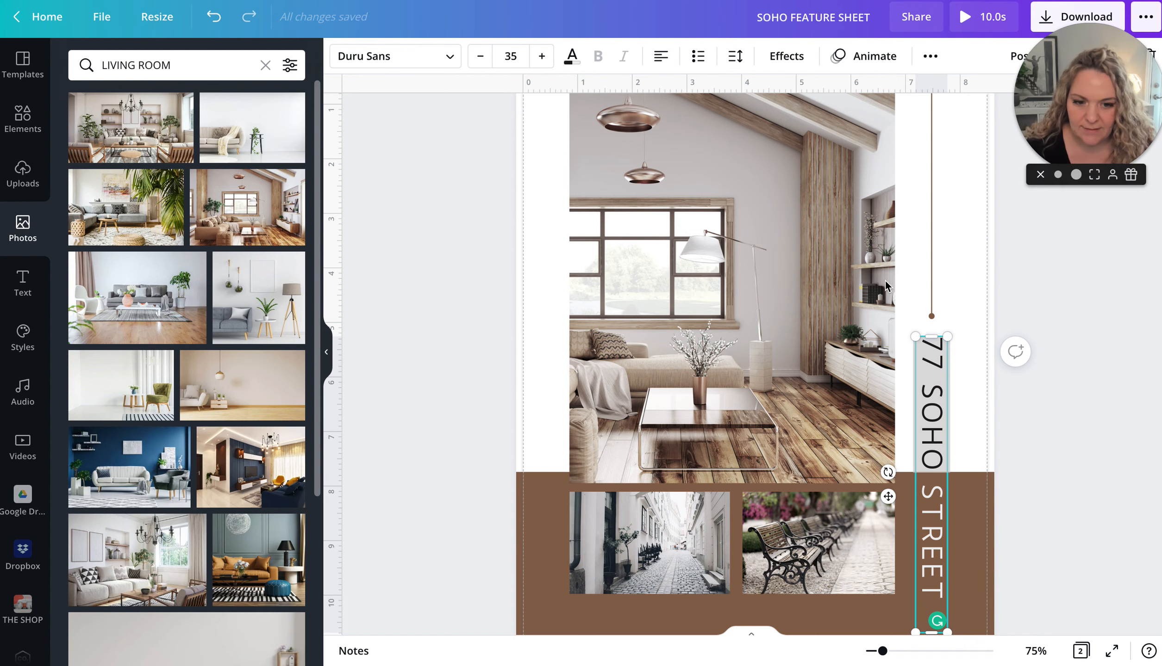
{"action": "left_click", "coordinate": [572, 59]}
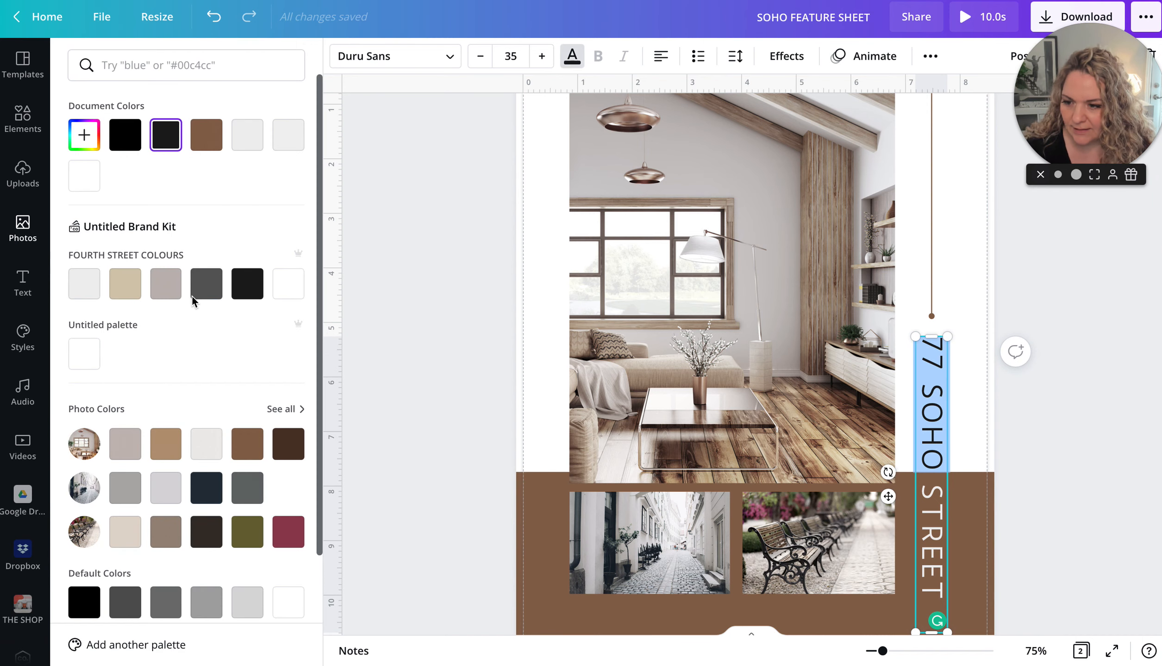
{"action": "left_click", "coordinate": [259, 446]}
{"action": "left_click", "coordinate": [445, 363]}
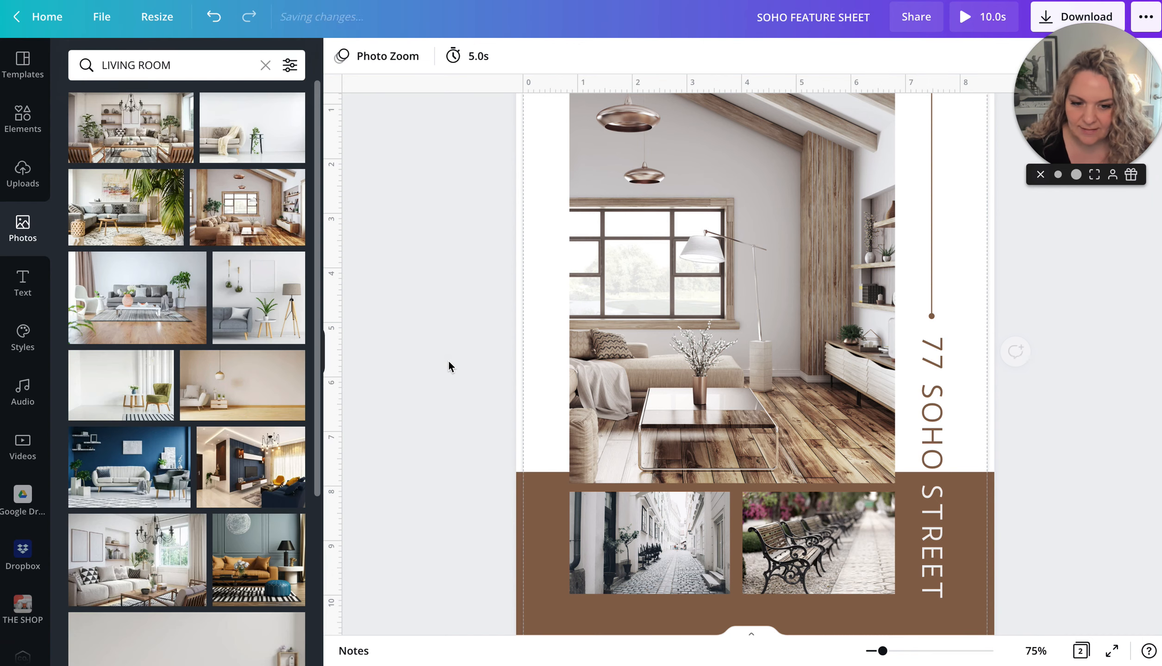
- Replace page 1's two small photos with the grey sofa and floor lamp photo and the green armchair photo
{"action": "scroll", "coordinate": [944, 417], "scroll_direction": "down", "scroll_amount": 1}
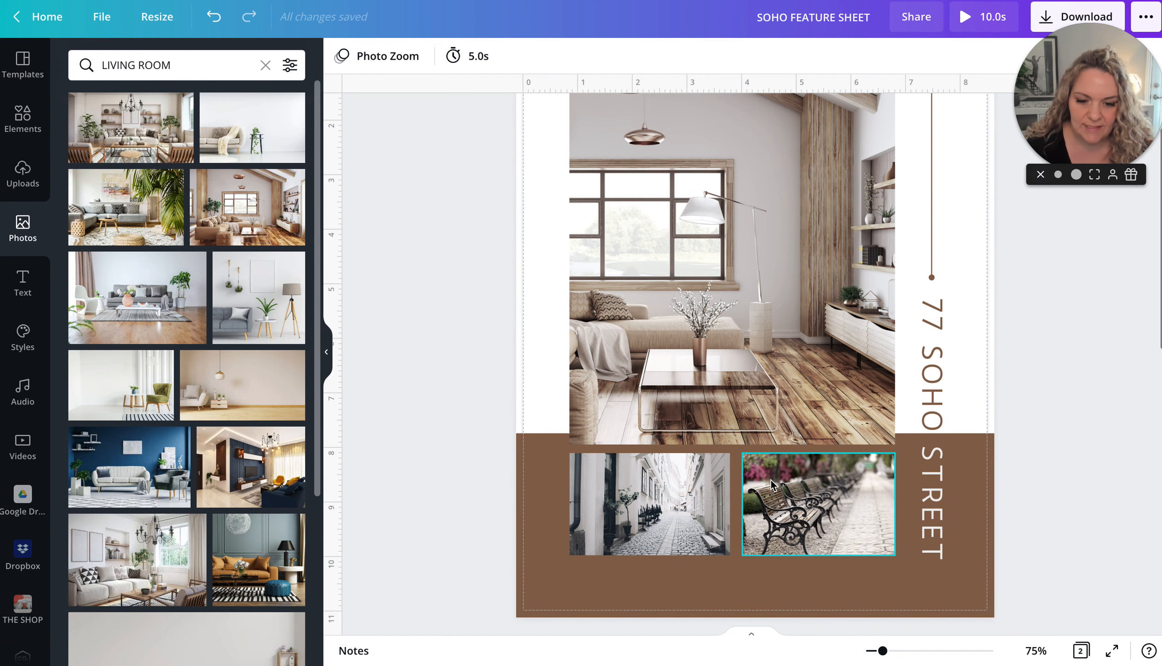
{"action": "left_click", "coordinate": [672, 500]}
{"action": "left_click", "coordinate": [787, 493]}
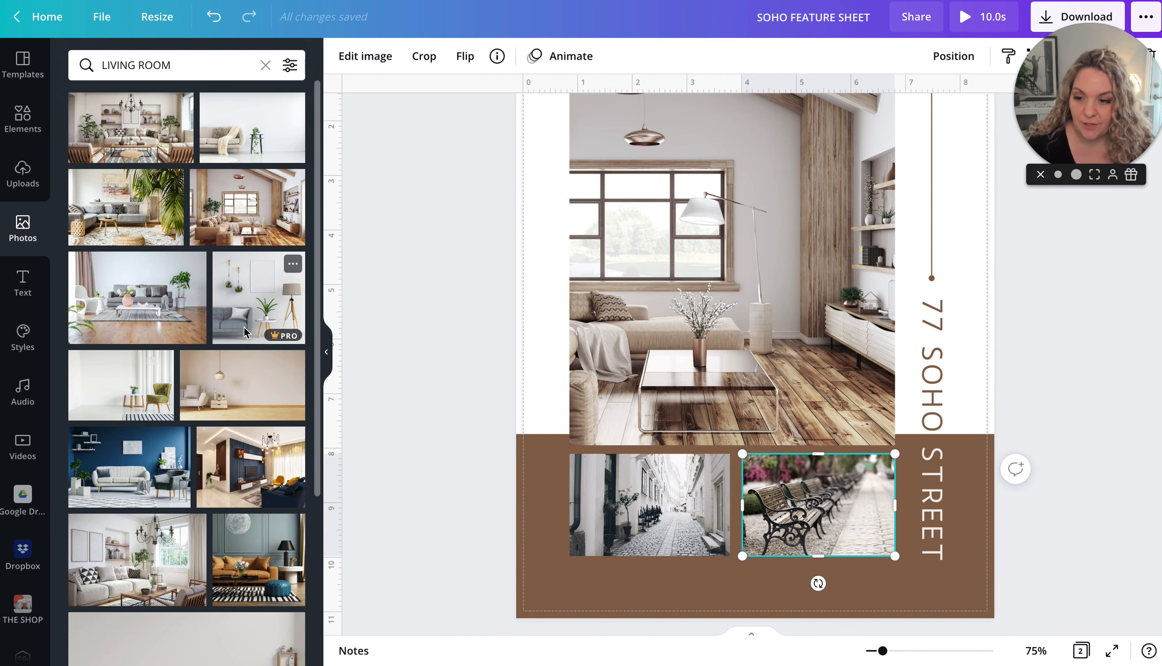
{"action": "left_click_drag", "start_coordinate": [676, 500], "coordinate": [685, 504]}
{"action": "left_click_drag", "start_coordinate": [120, 384], "coordinate": [848, 518]}
{"action": "left_click", "coordinate": [457, 336]}
- Open the colour options for the pale quotation mark graphic behind page 2's heading
{"action": "scroll", "coordinate": [498, 328], "scroll_direction": "down", "scroll_amount": 7}
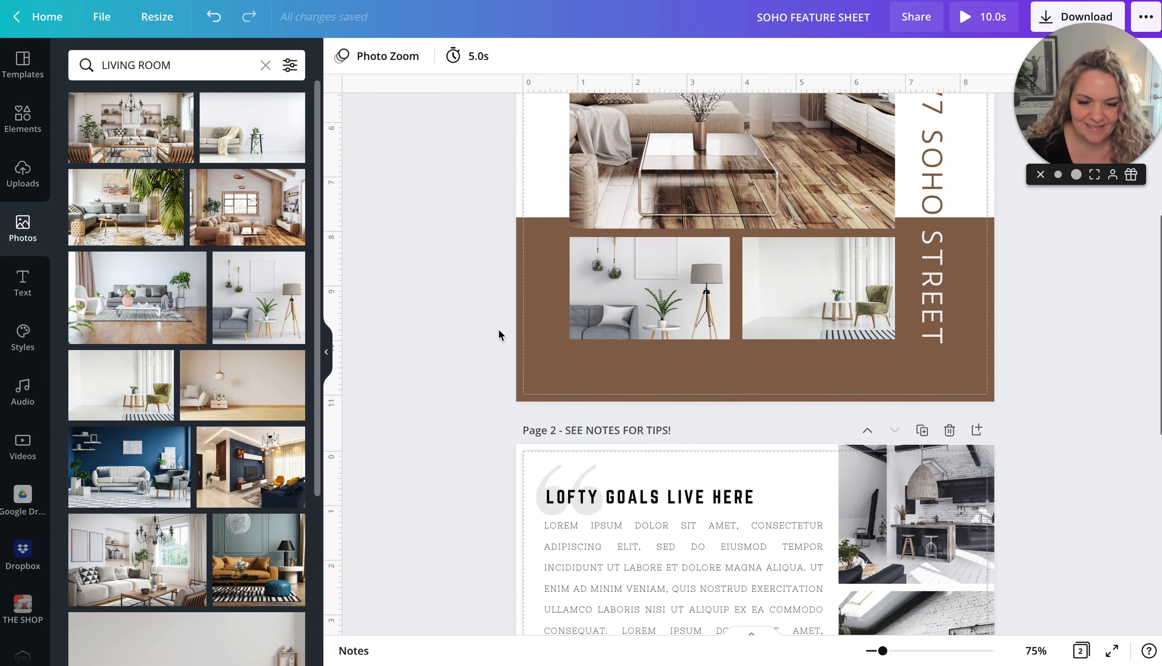
{"action": "scroll", "coordinate": [567, 289], "scroll_direction": "down", "scroll_amount": 1}
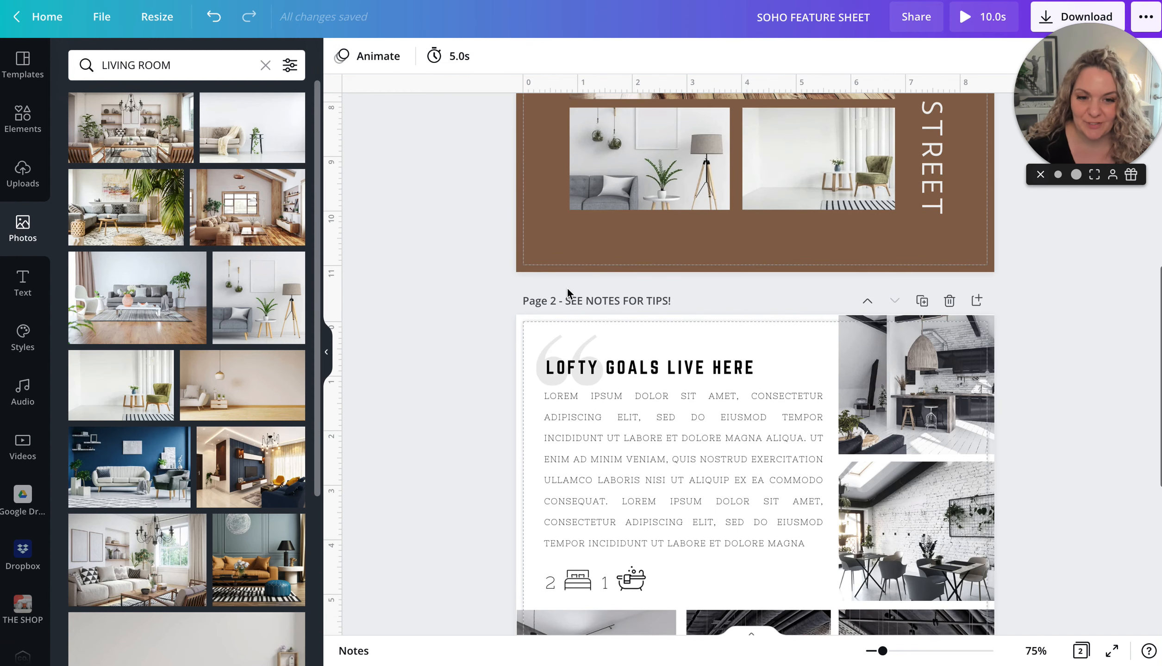
{"action": "scroll", "coordinate": [568, 289], "scroll_direction": "up", "scroll_amount": 3}
{"action": "scroll", "coordinate": [567, 289], "scroll_direction": "down", "scroll_amount": 3}
{"action": "scroll", "coordinate": [566, 287], "scroll_direction": "down", "scroll_amount": 3}
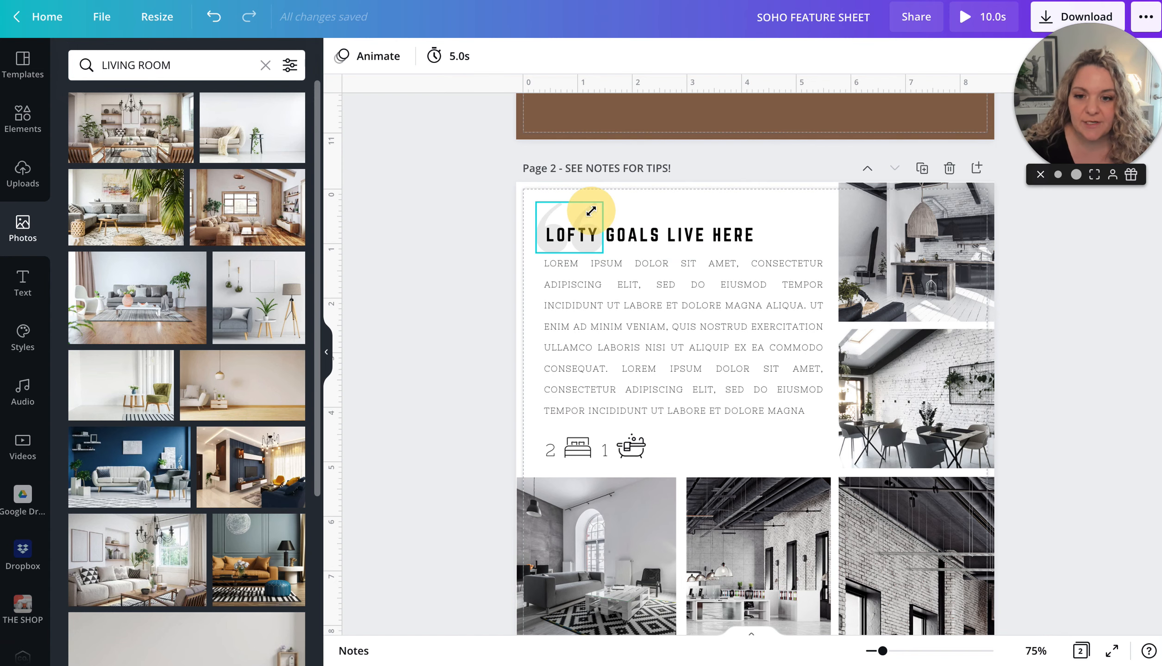
{"action": "left_click", "coordinate": [584, 222]}
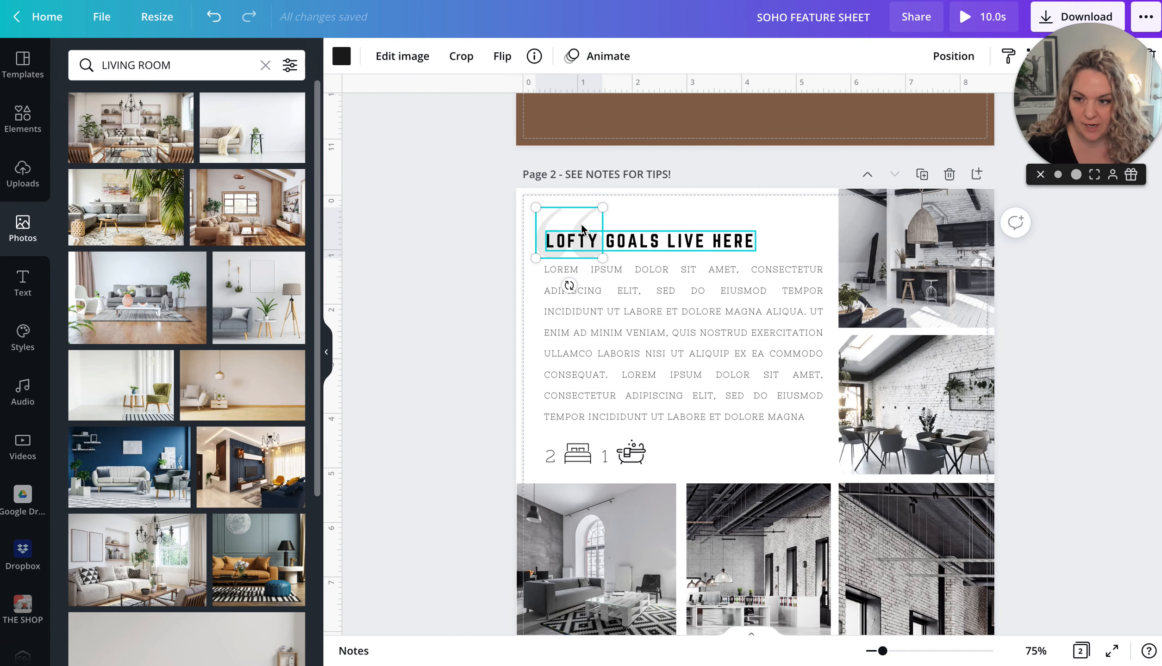
{"action": "left_click", "coordinate": [340, 57]}
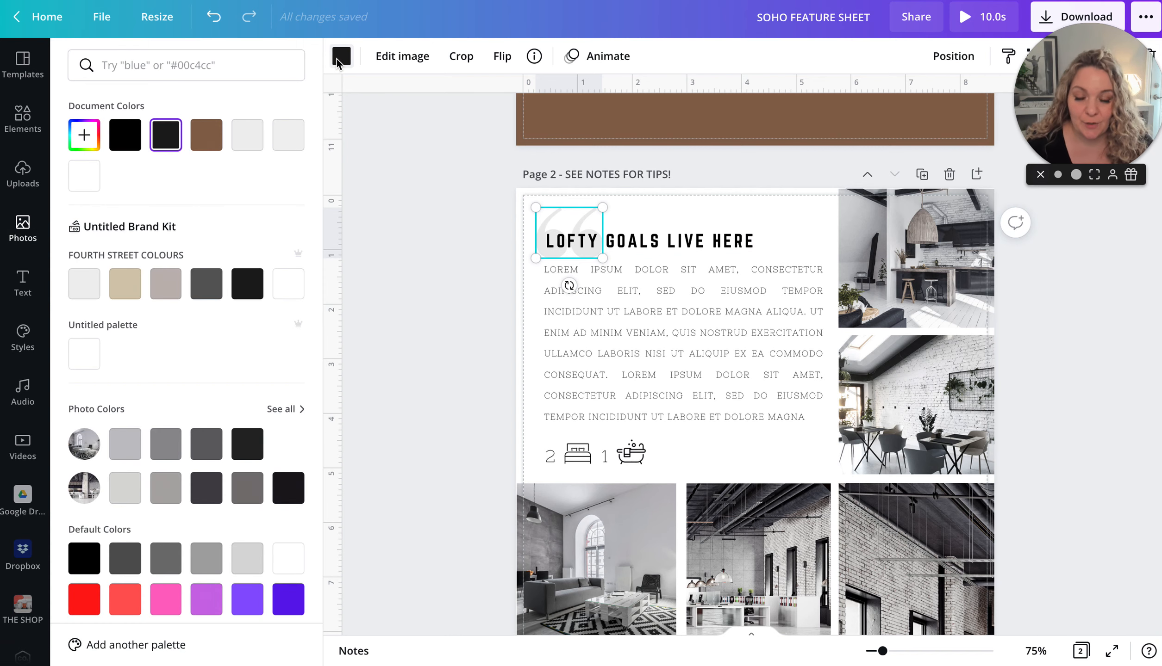
- Select the bed icon inside page 2's bed and bath group and open its image editing options
{"action": "left_click", "coordinate": [577, 457]}
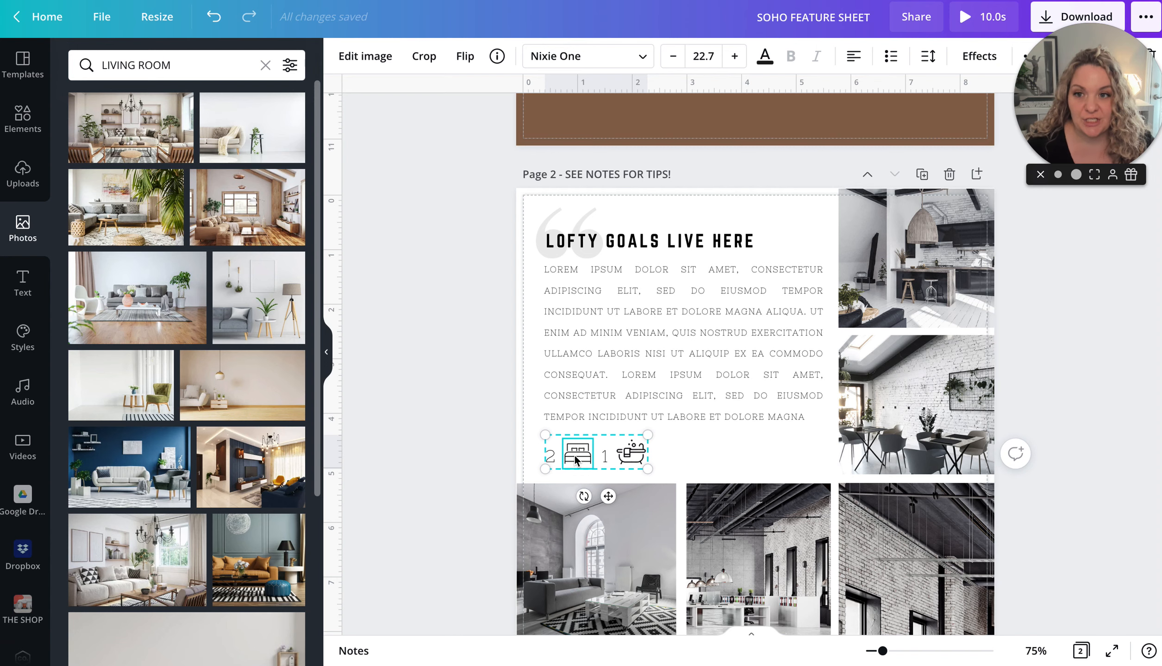
{"action": "left_click", "coordinate": [725, 465]}
{"action": "left_click", "coordinate": [591, 454]}
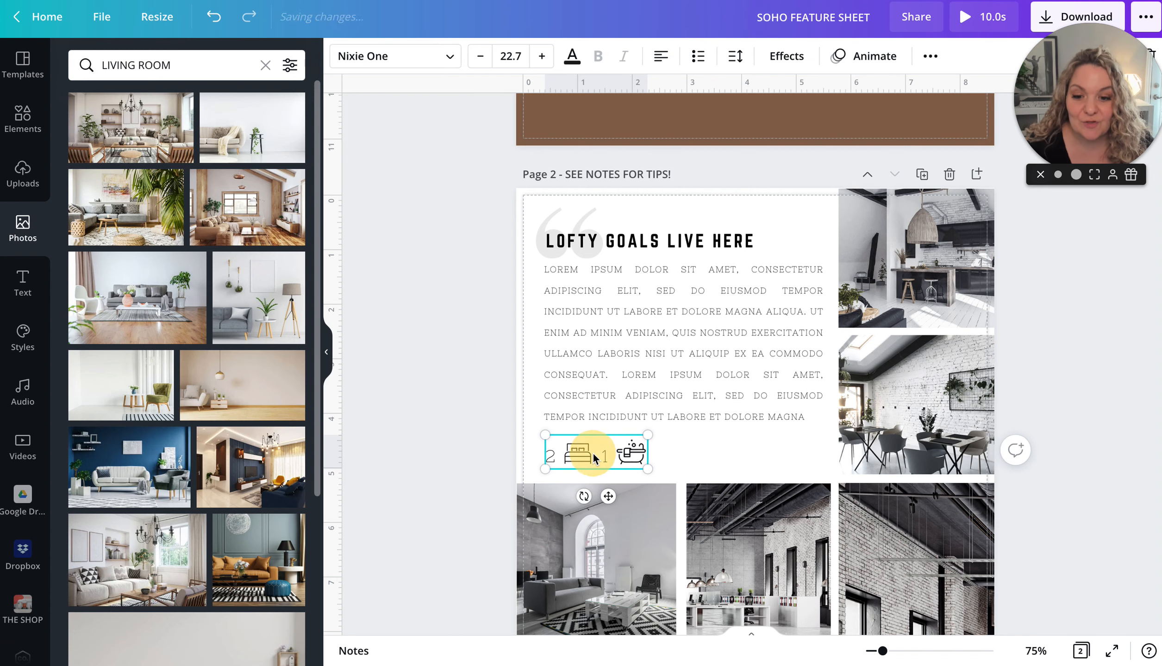
{"action": "left_click", "coordinate": [577, 457]}
{"action": "left_click", "coordinate": [368, 56]}
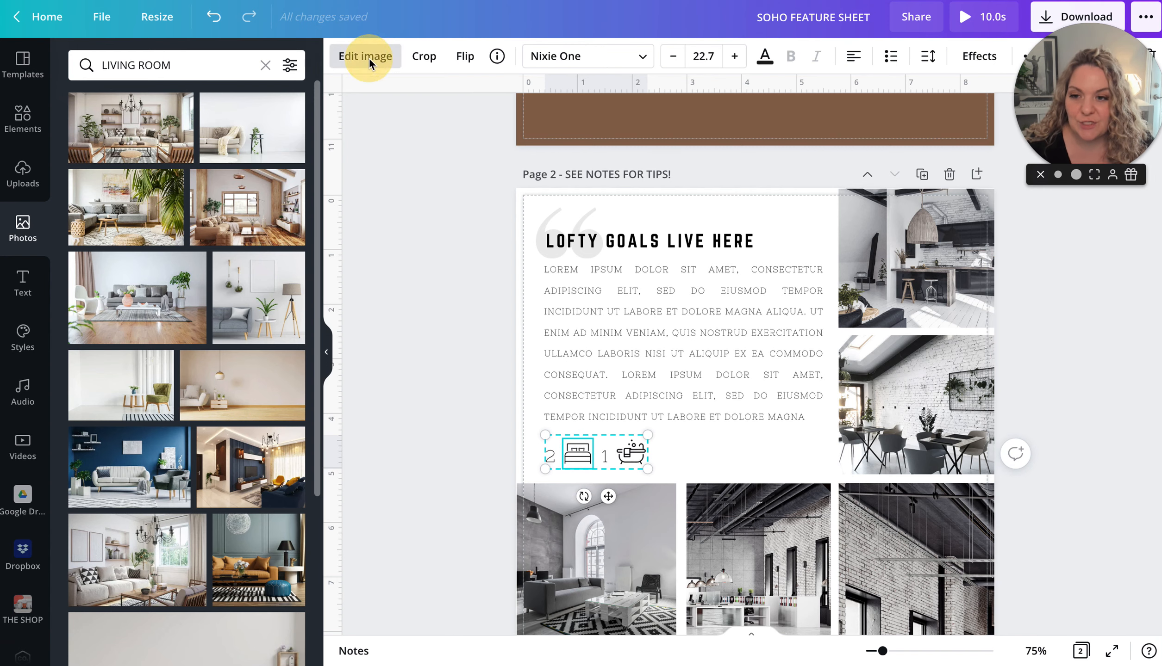
- Try a brightness of -88 on the bed icon, followed by the Epic, Festive and Summer filters
{"action": "mouse_move", "coordinate": [67, 396]}
{"action": "left_mouse_down"}
{"action": "mouse_move", "coordinate": [338, 396]}
{"action": "mouse_move", "coordinate": [26, 400]}
{"action": "mouse_move", "coordinate": [404, 399]}
{"action": "mouse_move", "coordinate": [83, 395]}
{"action": "left_mouse_up"}
{"action": "scroll", "coordinate": [219, 374], "scroll_direction": "down", "scroll_amount": 3}
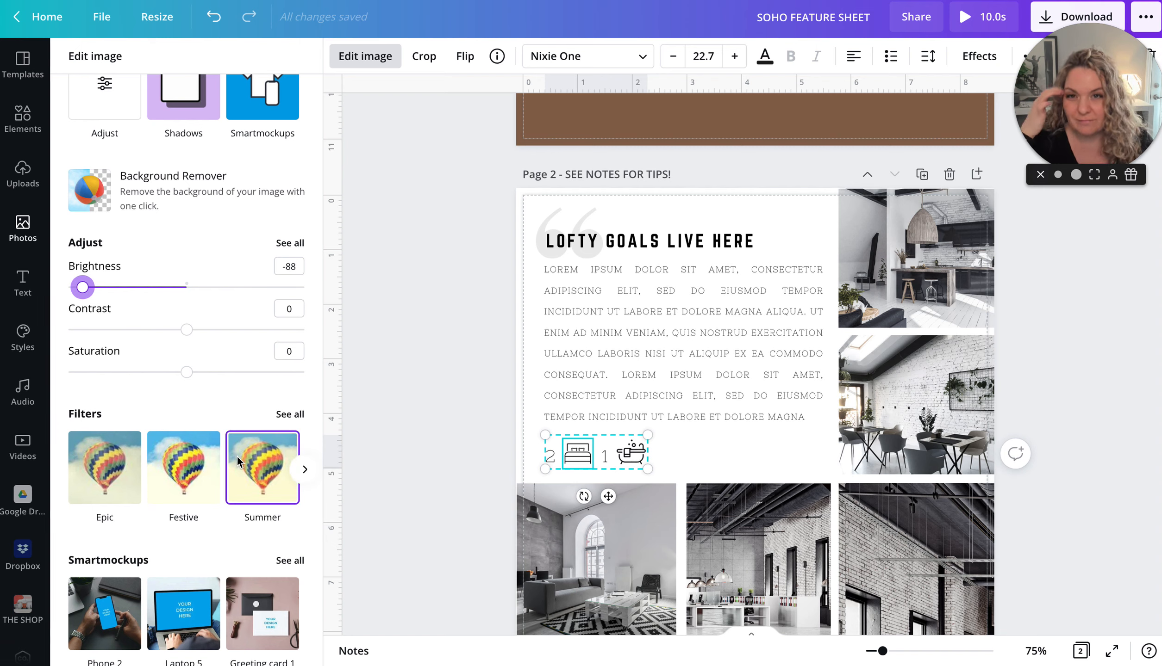
{"action": "left_click", "coordinate": [81, 472]}
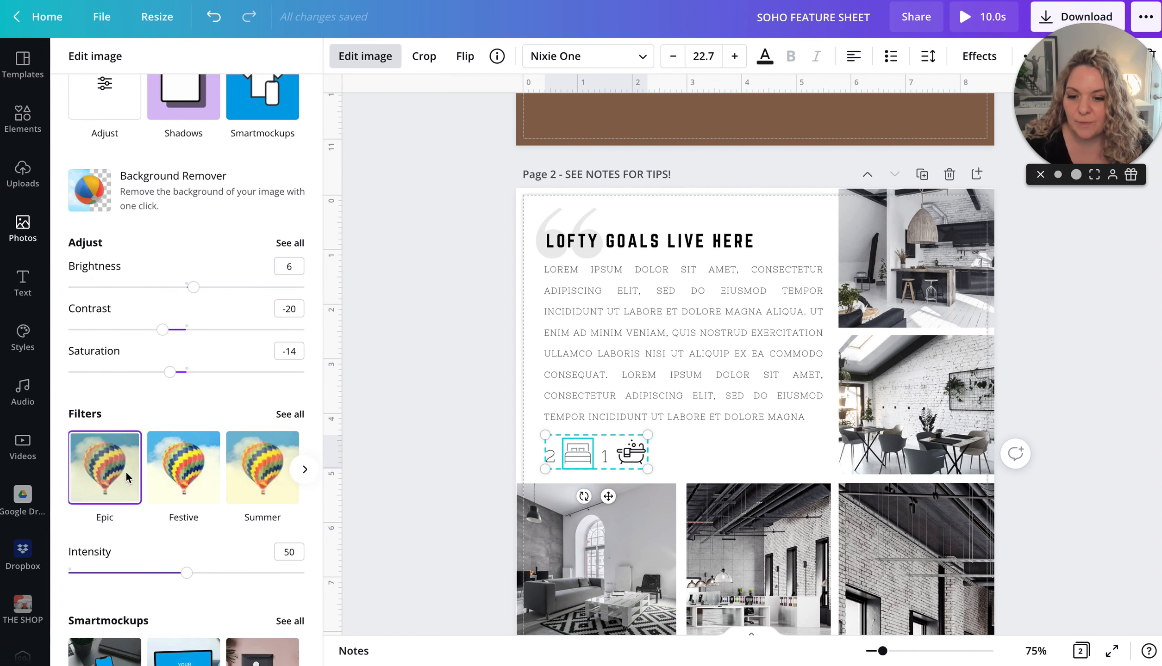
{"action": "left_click", "coordinate": [172, 475]}
{"action": "left_click", "coordinate": [261, 467]}
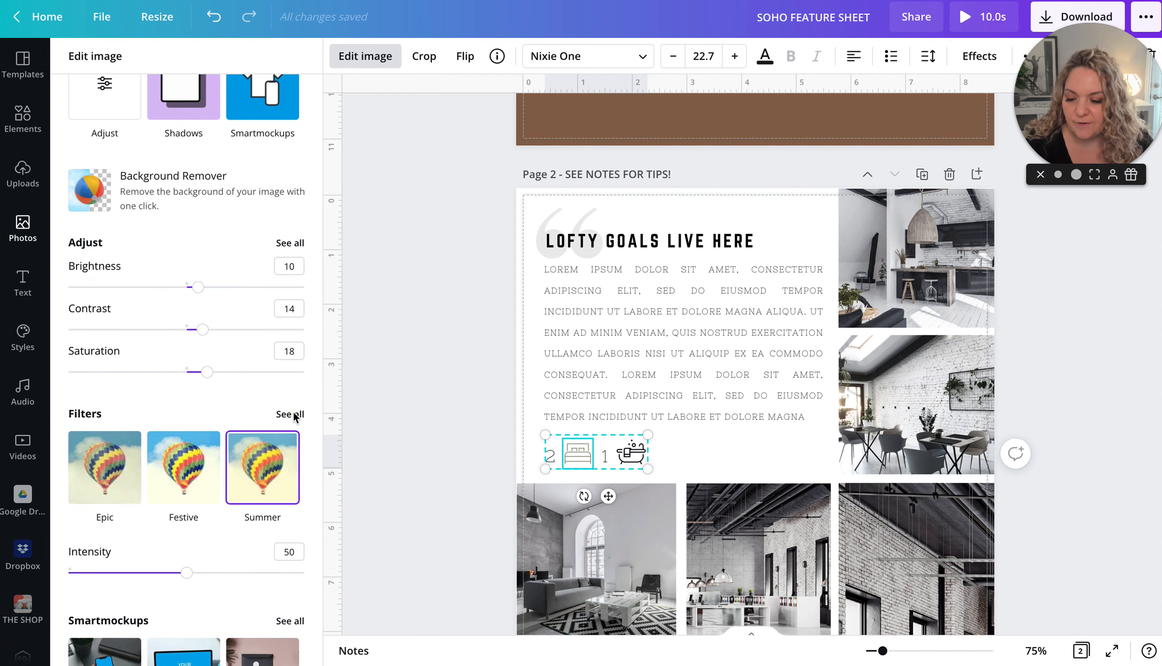
- Show all filters and try Nordic, Dalliance, Peony, Drama and Rosie on the bed icon, ending with Dare
{"action": "left_click", "coordinate": [289, 414]}
{"action": "left_click", "coordinate": [111, 456]}
{"action": "scroll", "coordinate": [176, 449], "scroll_direction": "down", "scroll_amount": 2}
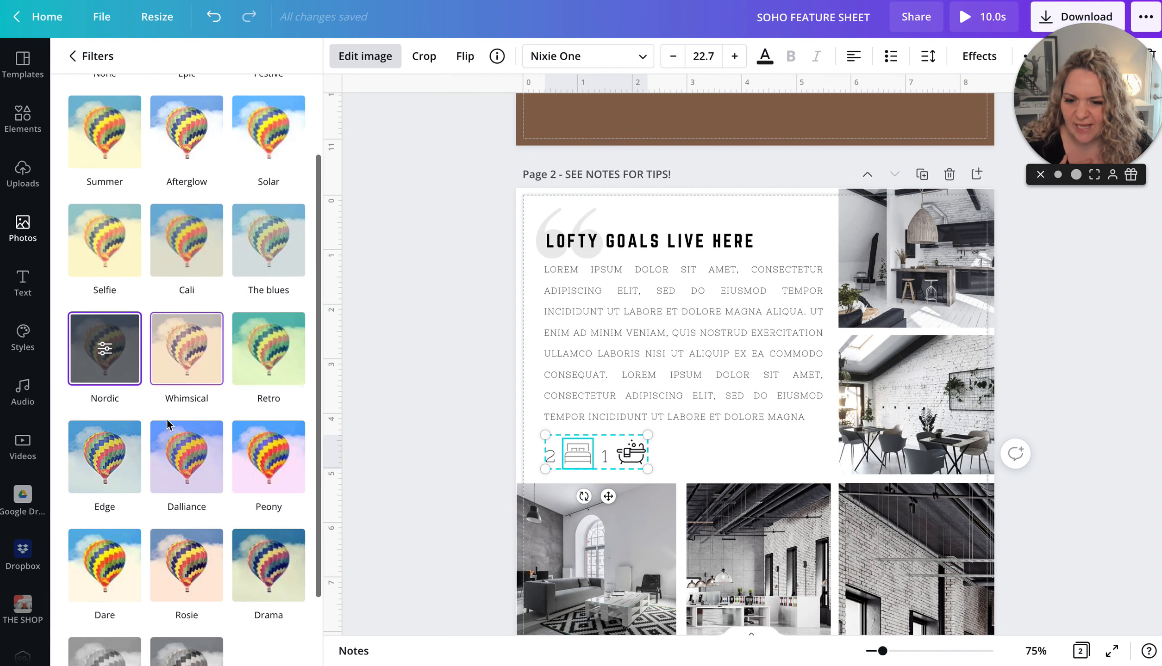
{"action": "left_click", "coordinate": [179, 453]}
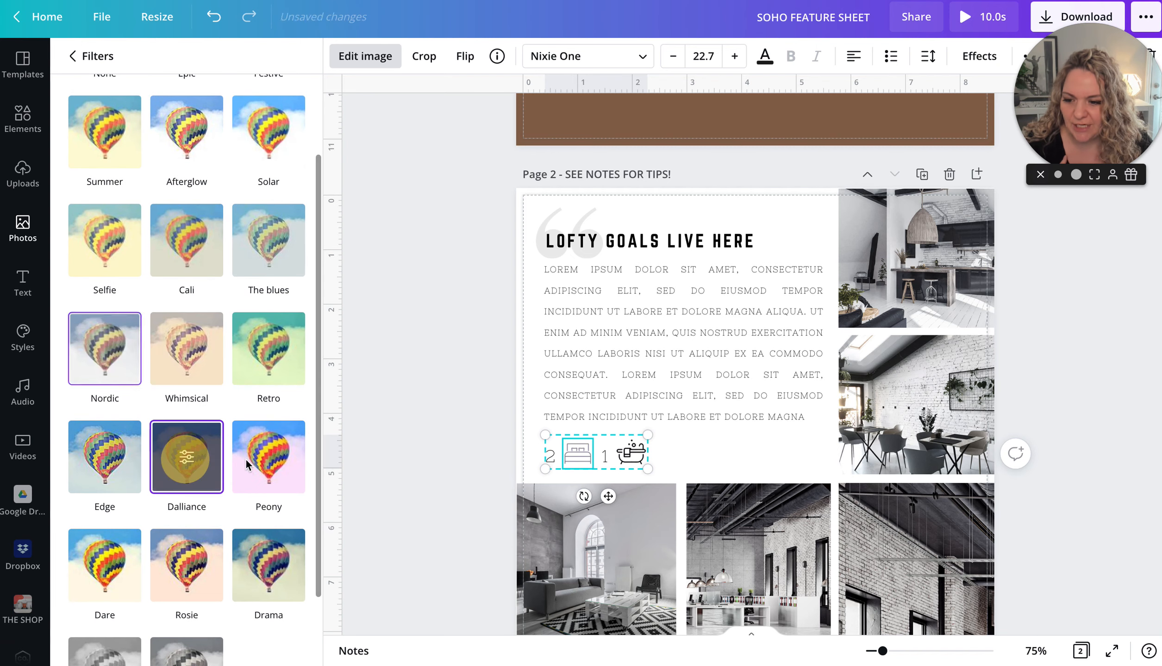
{"action": "left_click", "coordinate": [273, 463]}
{"action": "left_click", "coordinate": [278, 564]}
{"action": "left_click", "coordinate": [190, 567]}
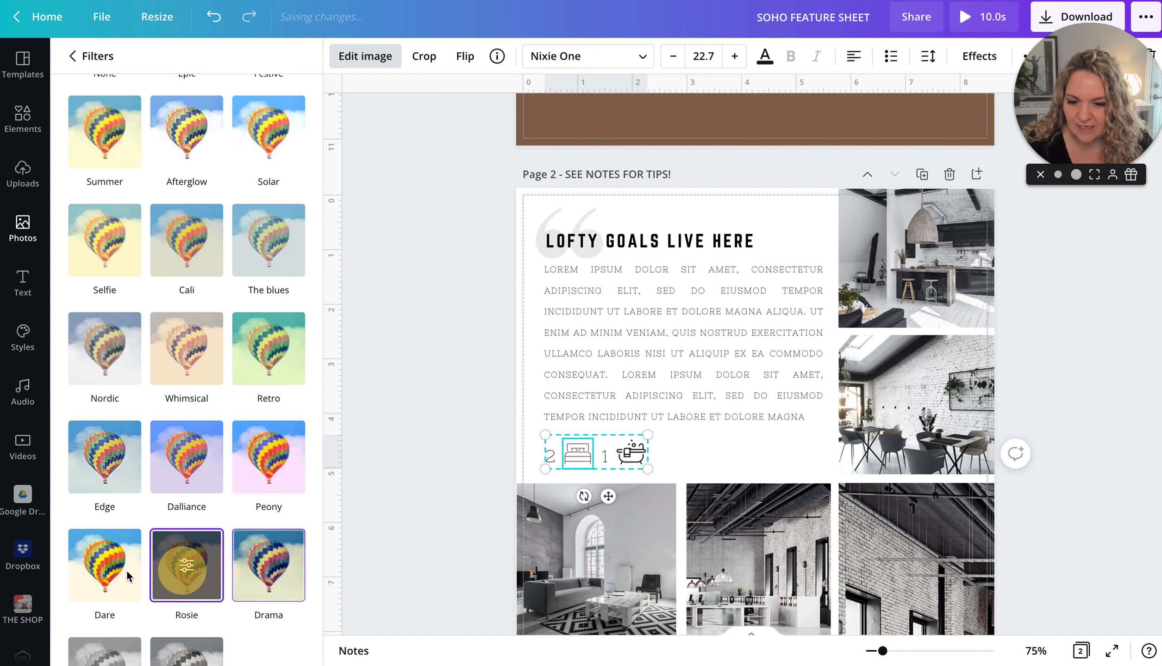
{"action": "left_click", "coordinate": [111, 575]}
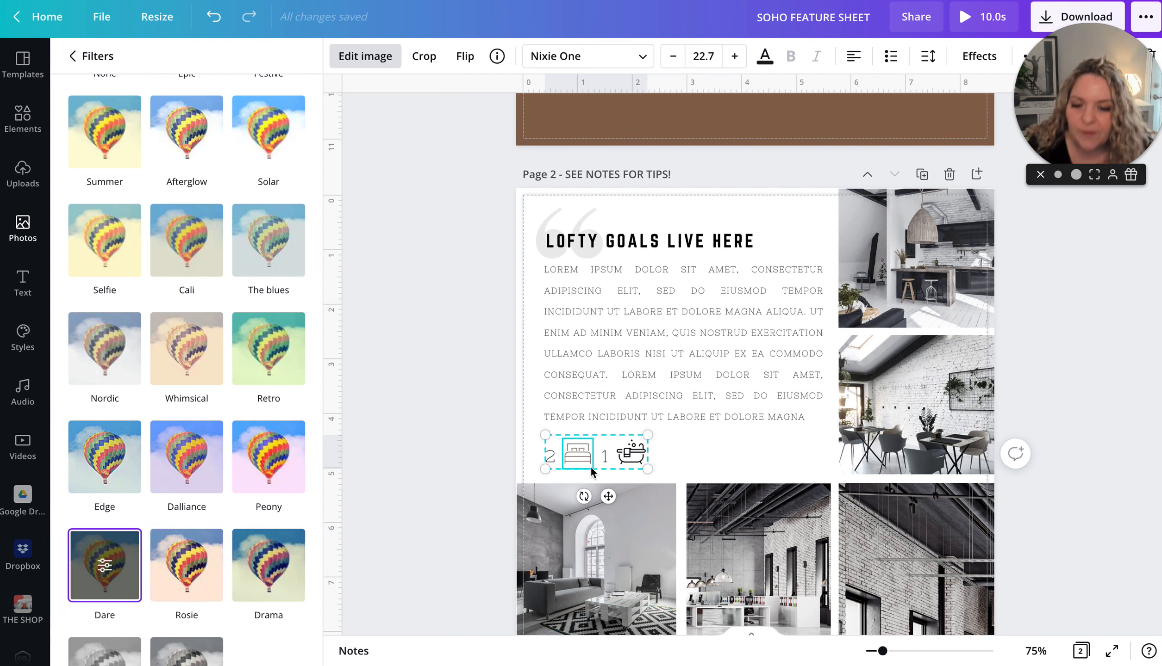
- Return from the filters to the bed icon's adjustments and set its brightness to -47
{"action": "scroll", "coordinate": [227, 319], "scroll_direction": "up", "scroll_amount": 3}
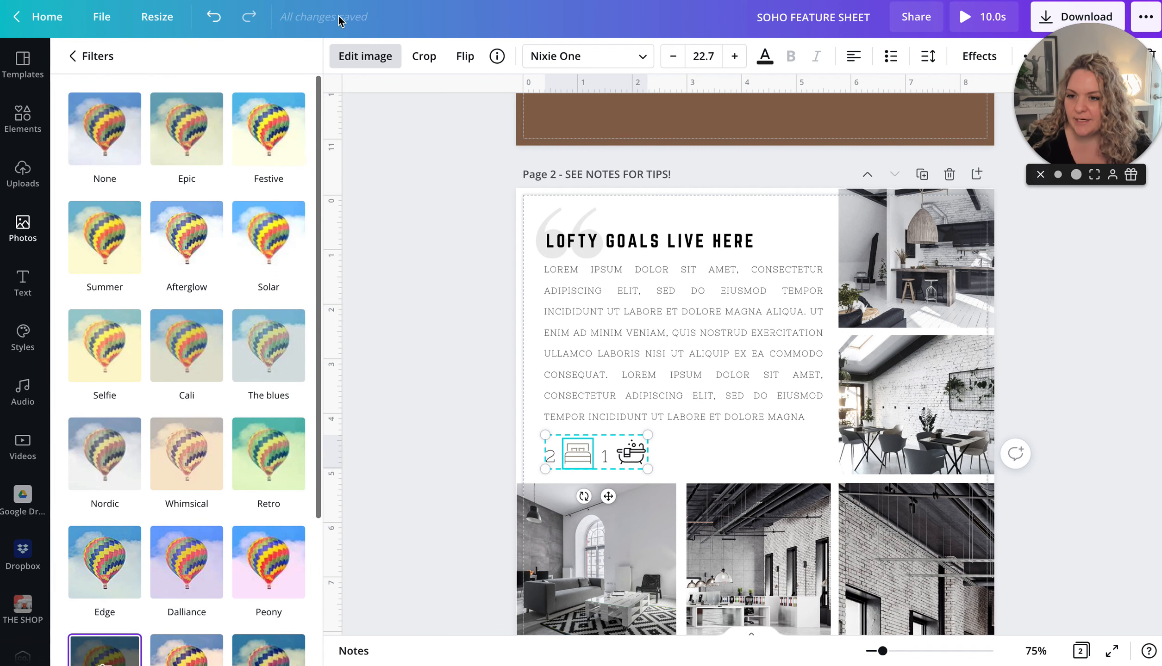
{"action": "left_click", "coordinate": [393, 265]}
{"action": "left_click", "coordinate": [370, 54]}
{"action": "left_click", "coordinate": [155, 396]}
{"action": "mouse_move", "coordinate": [152, 399]}
{"action": "left_mouse_down"}
{"action": "mouse_move", "coordinate": [115, 394]}
{"action": "mouse_move", "coordinate": [173, 395]}
{"action": "mouse_move", "coordinate": [130, 395]}
{"action": "left_mouse_up"}
{"action": "scroll", "coordinate": [548, 355], "scroll_direction": "up", "scroll_amount": 4}
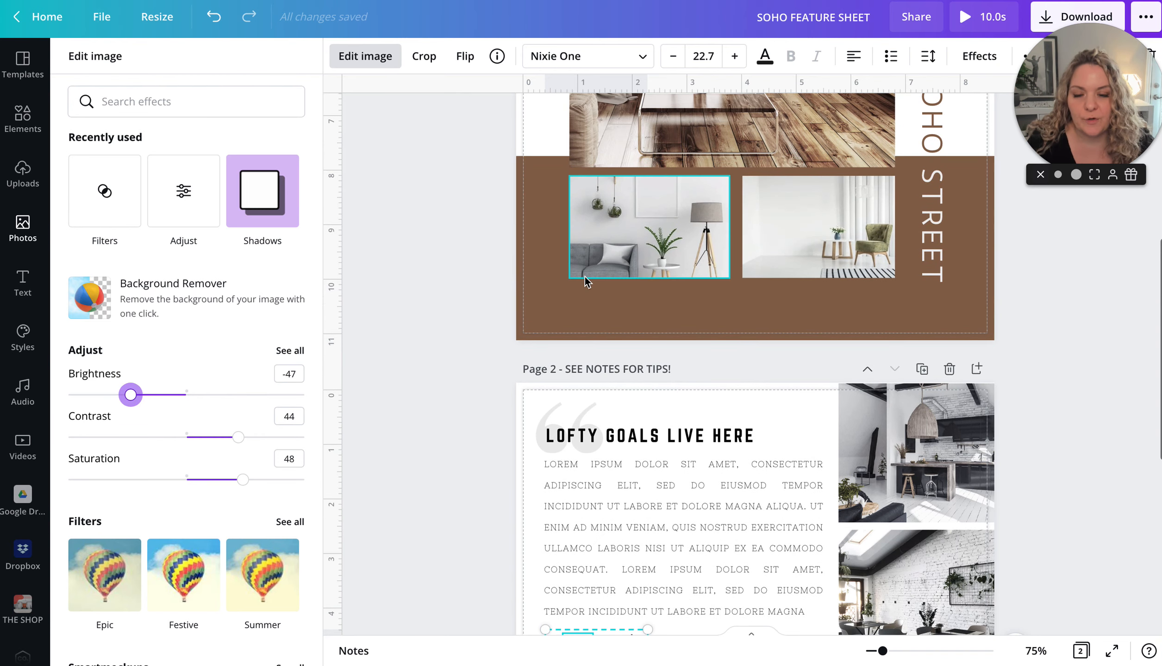
{"action": "scroll", "coordinate": [571, 267], "scroll_direction": "down", "scroll_amount": 5}
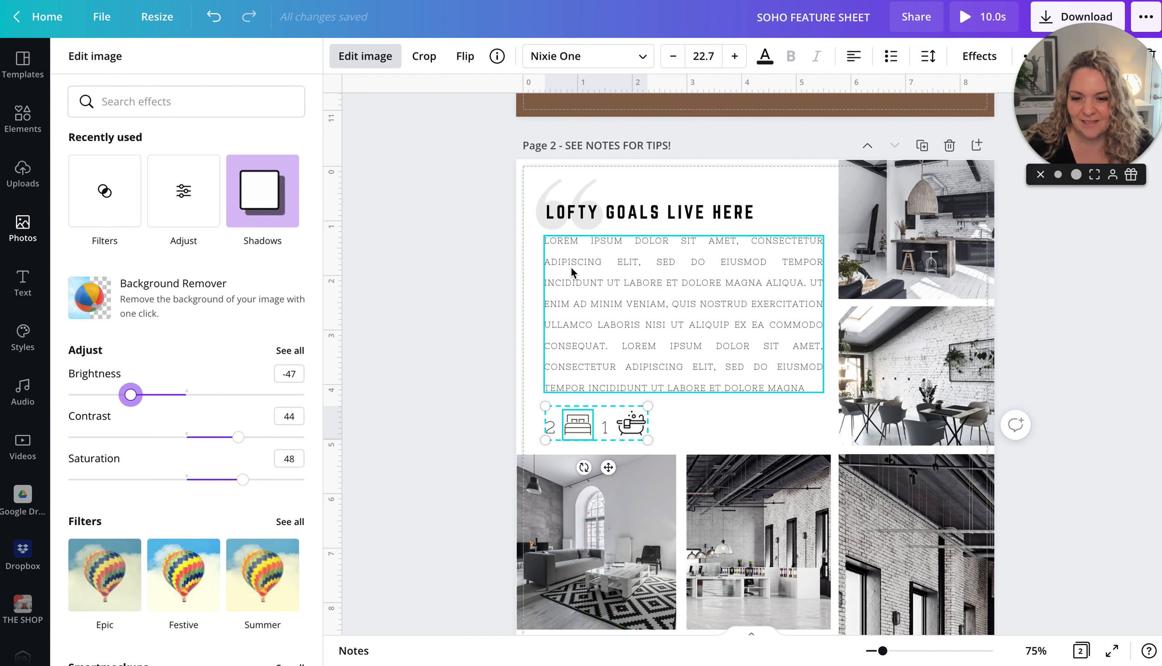
{"action": "scroll", "coordinate": [608, 273], "scroll_direction": "down", "scroll_amount": 3}
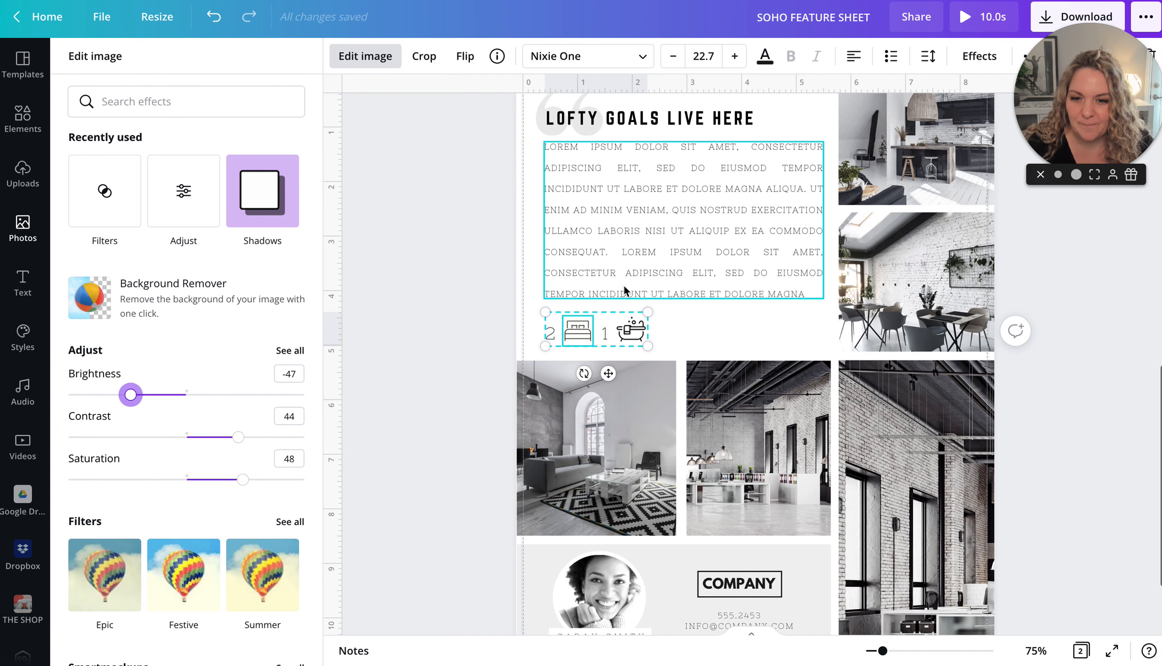
- Select the bath icon beside the bed icon, view its image adjustments and close them
{"action": "left_click", "coordinate": [638, 334]}
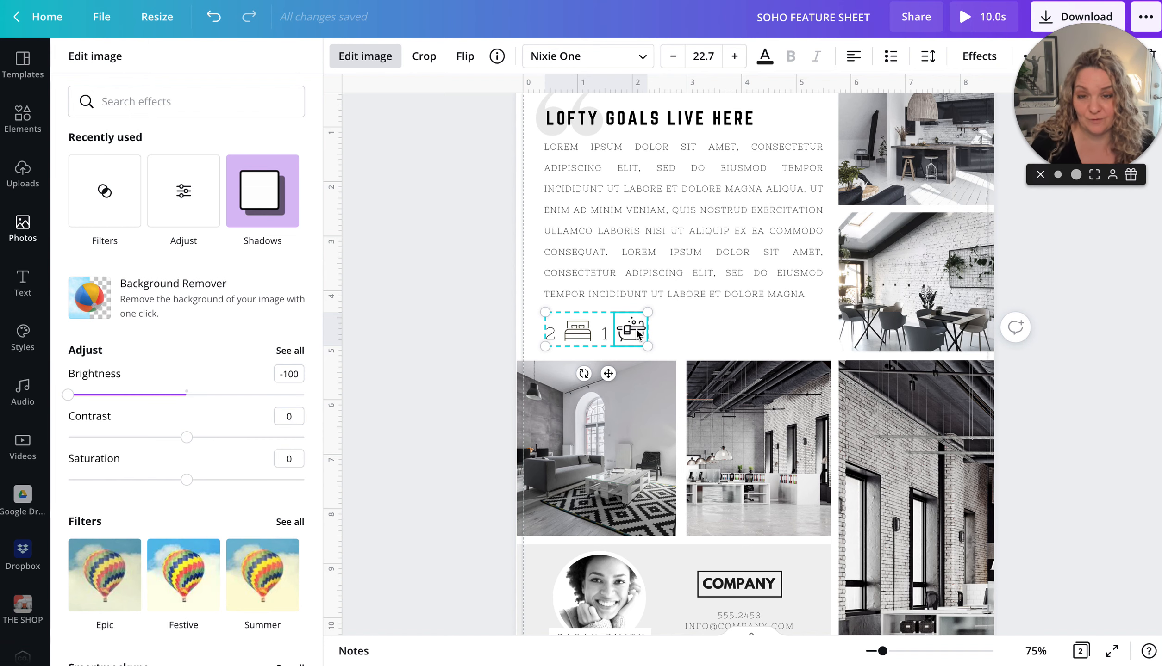
{"action": "left_click", "coordinate": [669, 335]}
{"action": "left_click", "coordinate": [630, 335]}
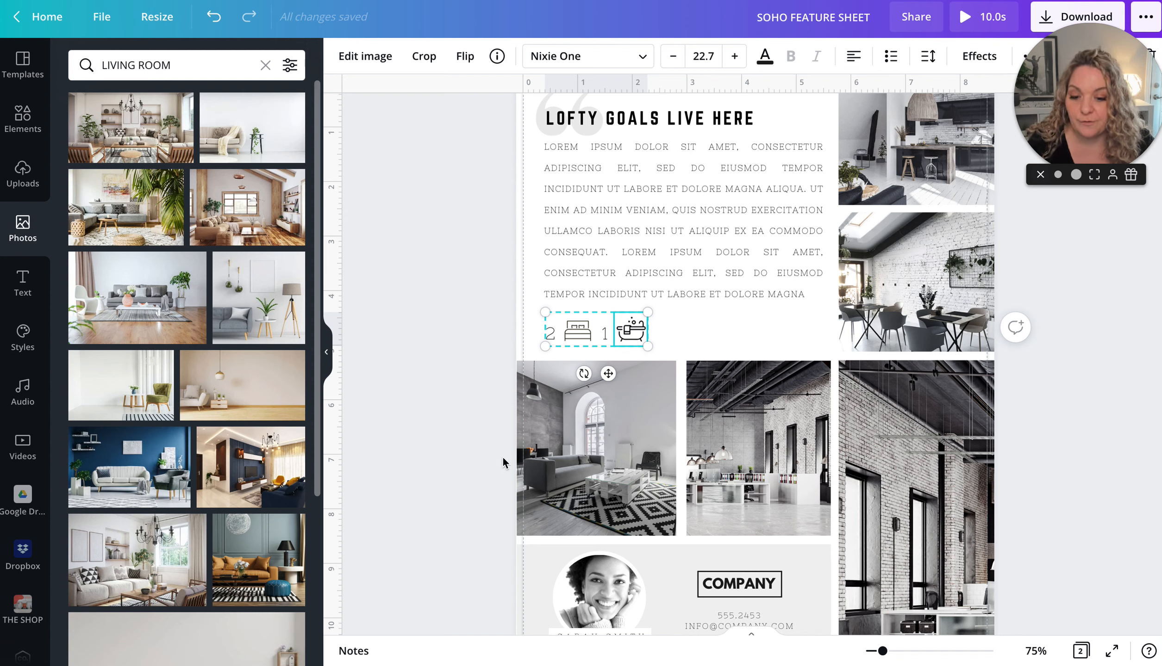
- Open page 2's notes and highlight the onlinepngtools.com/change-png-color link given for recolouring icons
{"action": "left_click", "coordinate": [348, 653]}
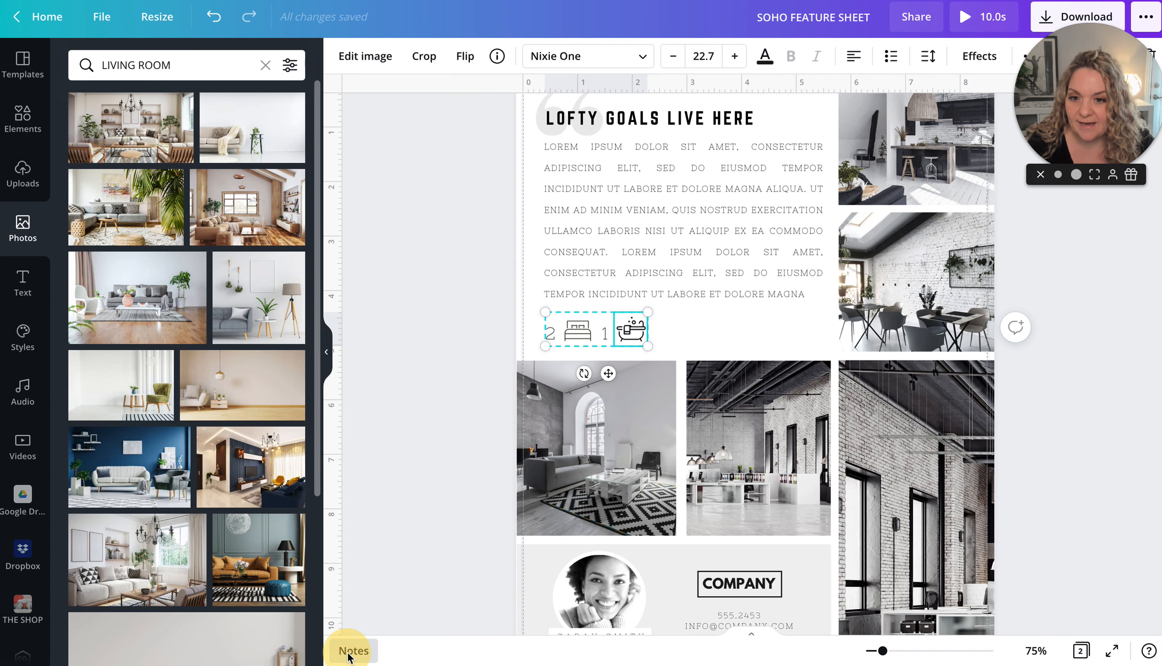
{"action": "scroll", "coordinate": [185, 305], "scroll_direction": "down", "scroll_amount": 1}
{"action": "left_click", "coordinate": [154, 494]}
{"action": "left_click_drag", "start_coordinate": [69, 469], "coordinate": [172, 499]}
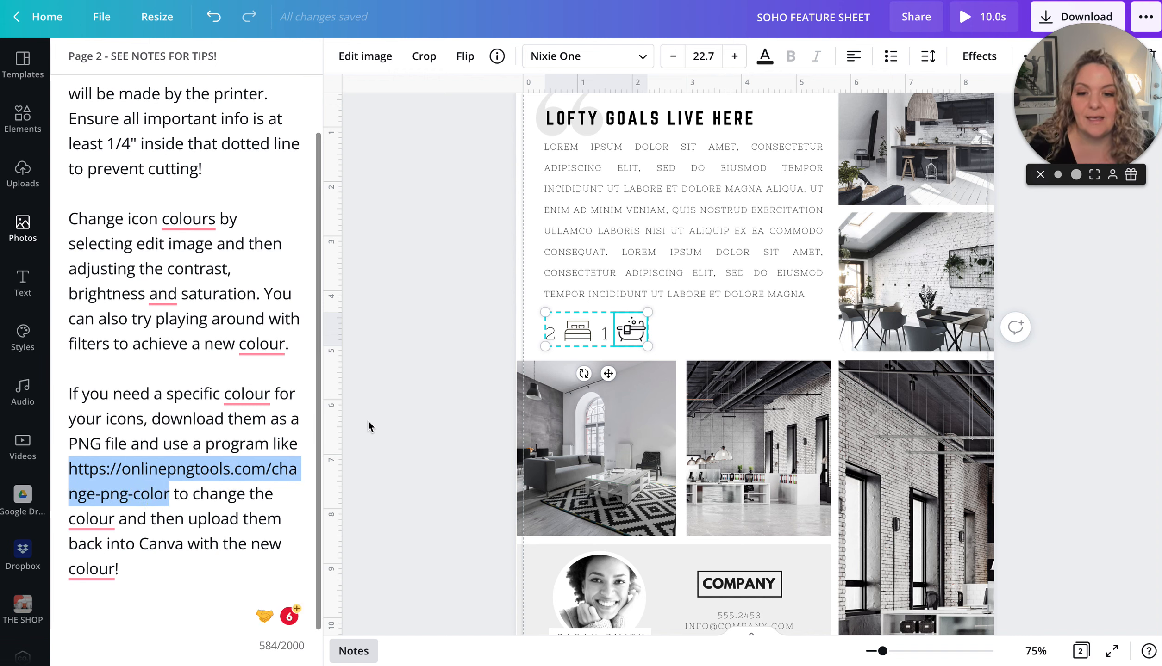
{"action": "left_click", "coordinate": [401, 413]}
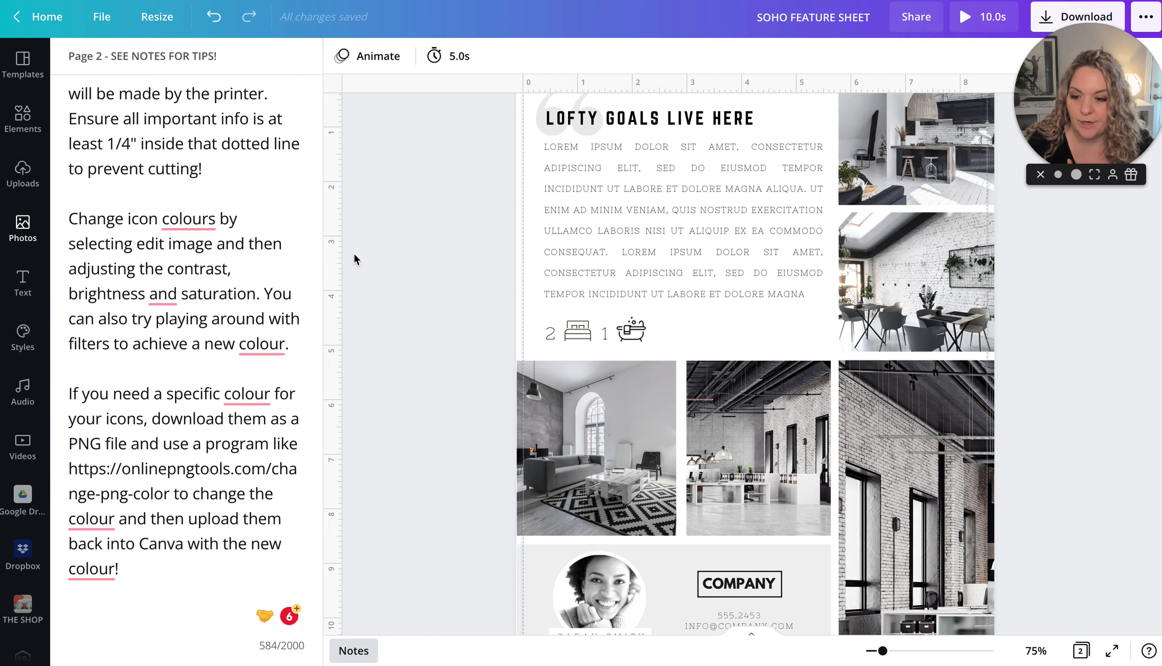
- Look over page 2's living room and kitchen photos, and close the page notes and page thumbnails
{"action": "scroll", "coordinate": [391, 498], "scroll_direction": "up", "scroll_amount": 4}
{"action": "scroll", "coordinate": [406, 493], "scroll_direction": "down", "scroll_amount": 3}
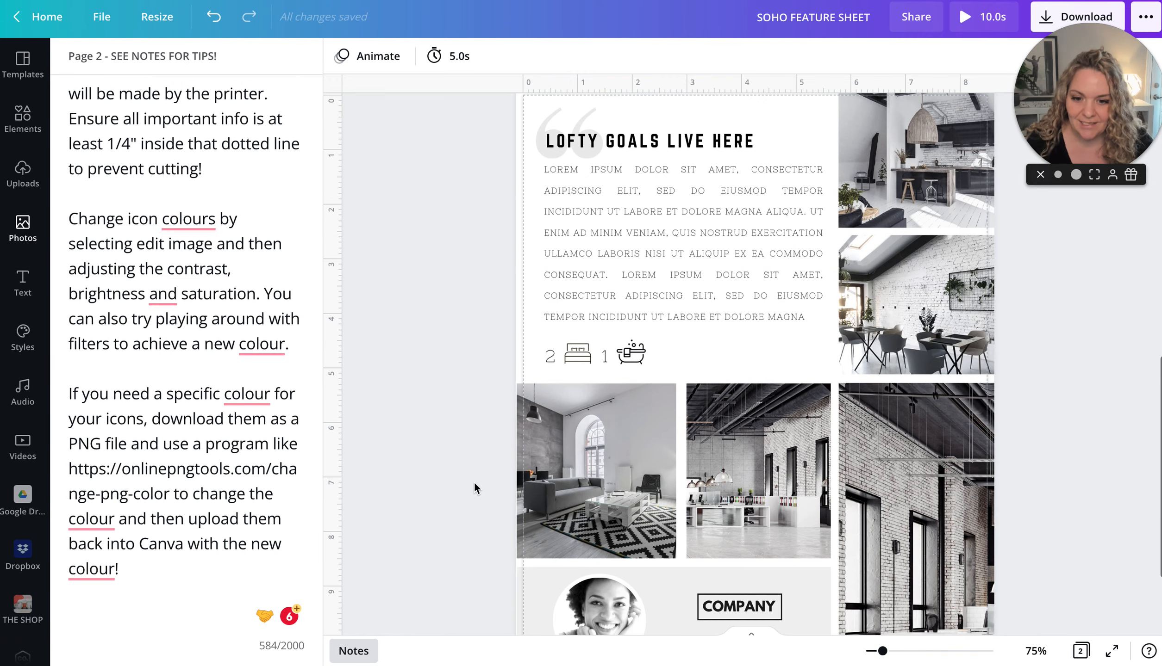
{"action": "left_click", "coordinate": [562, 478]}
{"action": "scroll", "coordinate": [870, 277], "scroll_direction": "up", "scroll_amount": 1}
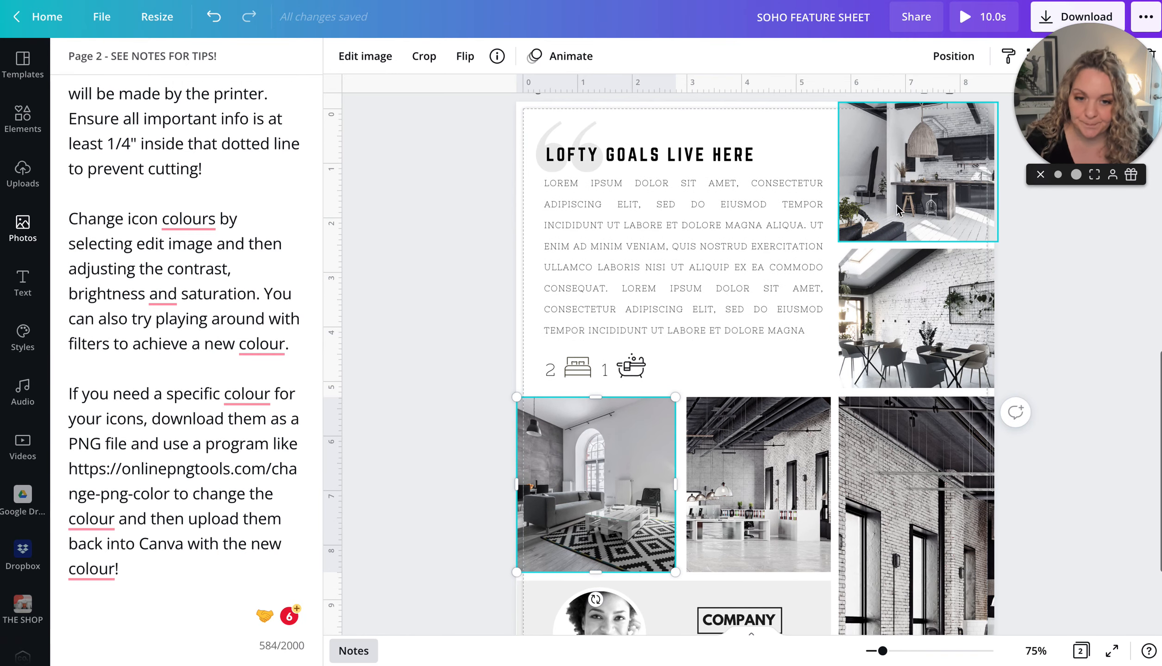
{"action": "left_click", "coordinate": [900, 210]}
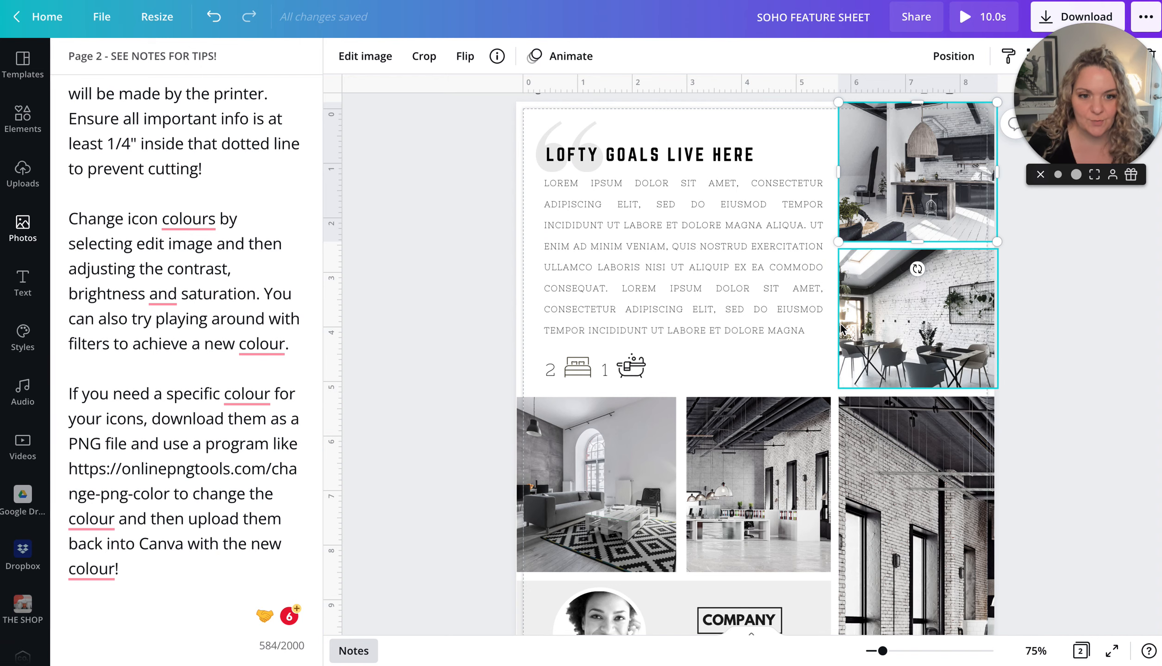
{"action": "scroll", "coordinate": [754, 387], "scroll_direction": "down", "scroll_amount": 3}
{"action": "scroll", "coordinate": [753, 388], "scroll_direction": "up", "scroll_amount": 2}
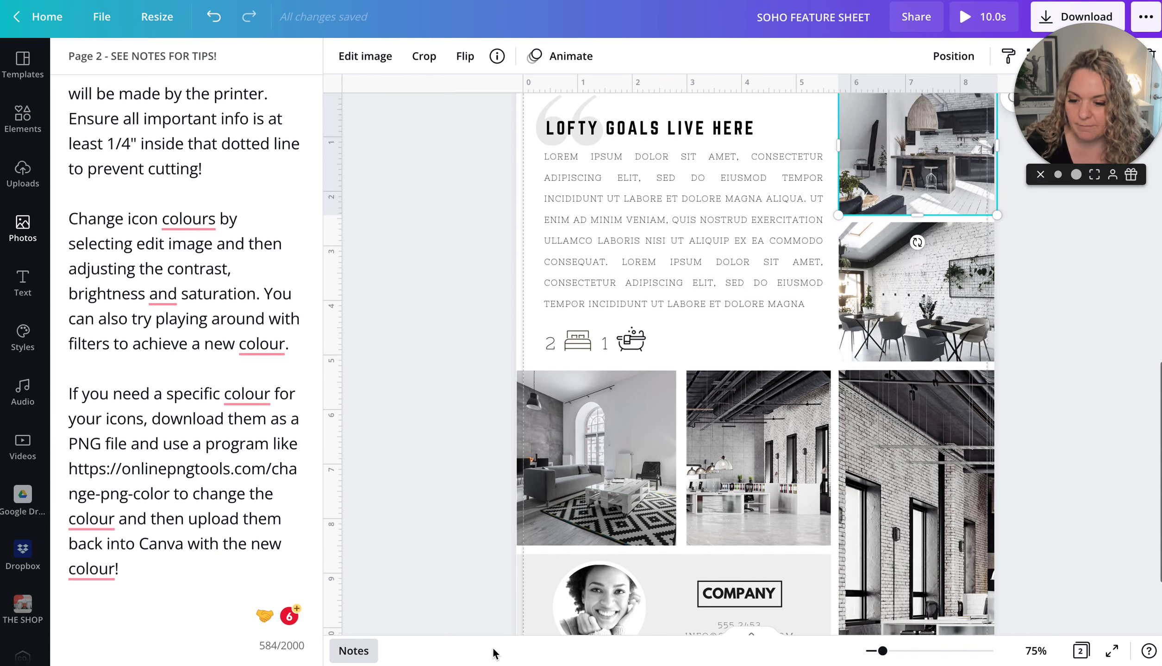
{"action": "left_click", "coordinate": [362, 653]}
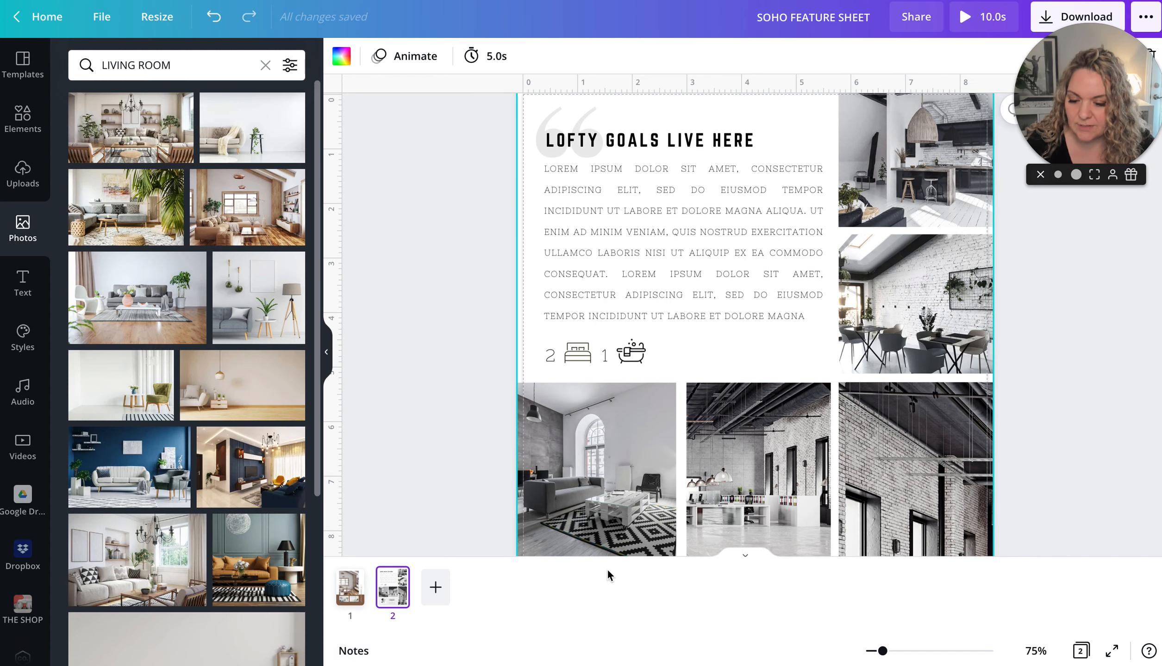
{"action": "left_click", "coordinate": [744, 557]}
- Review page 1's photos and address text, followed by page 2's description paragraph and kitchen photo
{"action": "scroll", "coordinate": [551, 403], "scroll_direction": "up", "scroll_amount": 15}
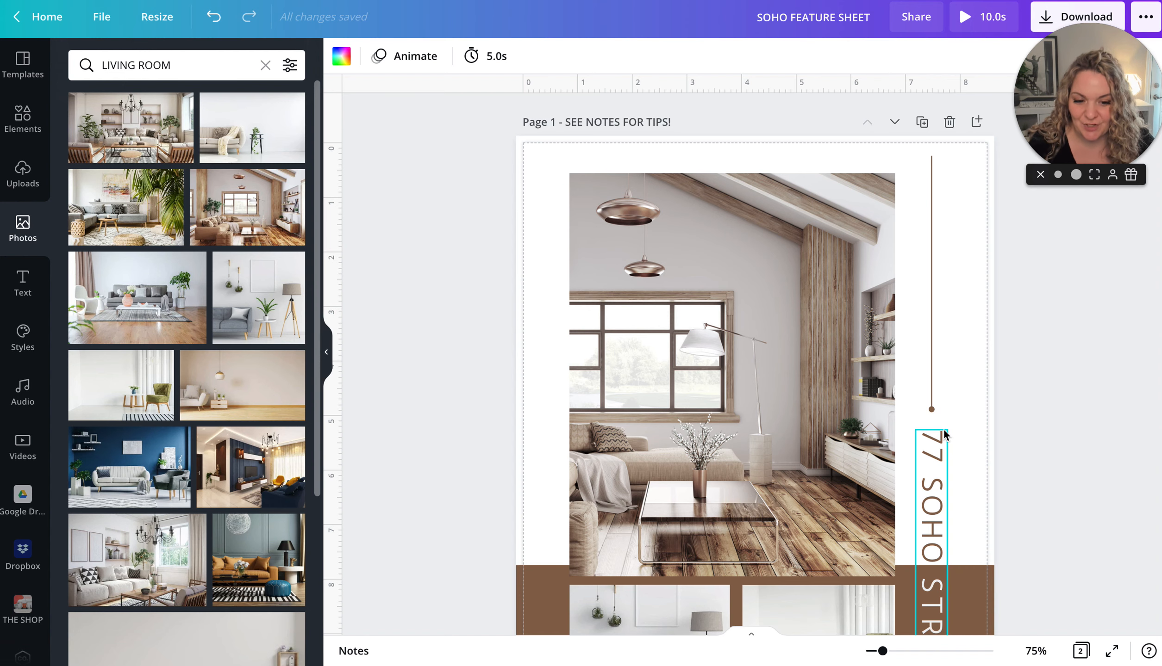
{"action": "scroll", "coordinate": [662, 459], "scroll_direction": "down", "scroll_amount": 2}
{"action": "scroll", "coordinate": [663, 458], "scroll_direction": "down", "scroll_amount": 2}
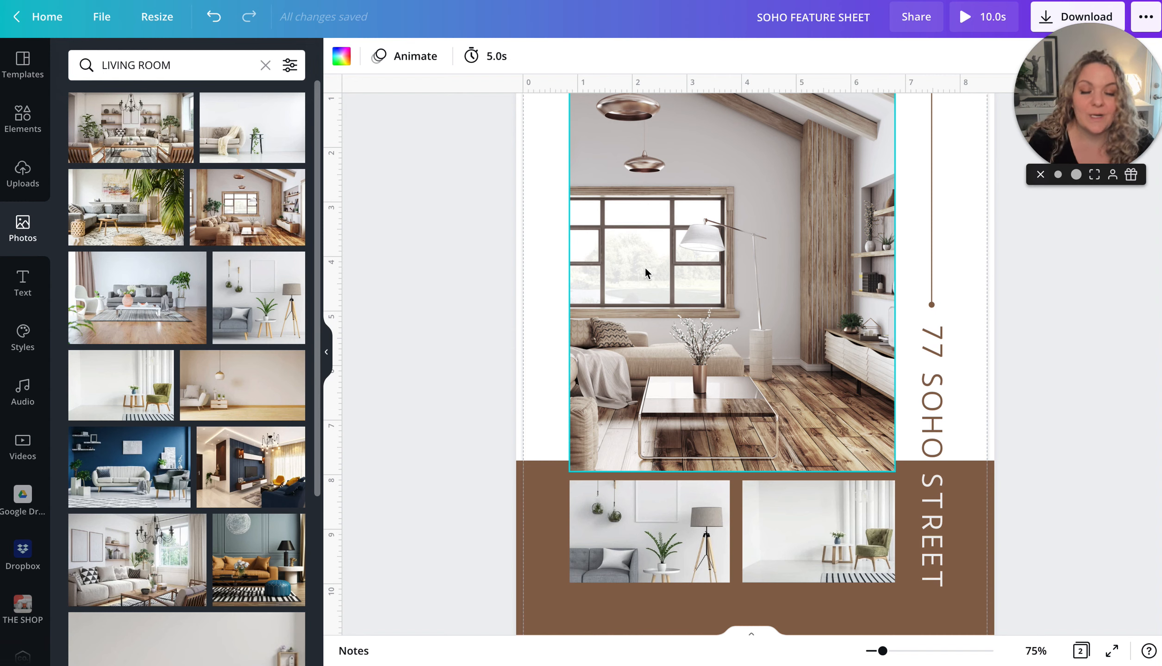
{"action": "scroll", "coordinate": [644, 269], "scroll_direction": "down", "scroll_amount": 6}
{"action": "scroll", "coordinate": [644, 267], "scroll_direction": "down", "scroll_amount": 10}
{"action": "left_click", "coordinate": [653, 346]}
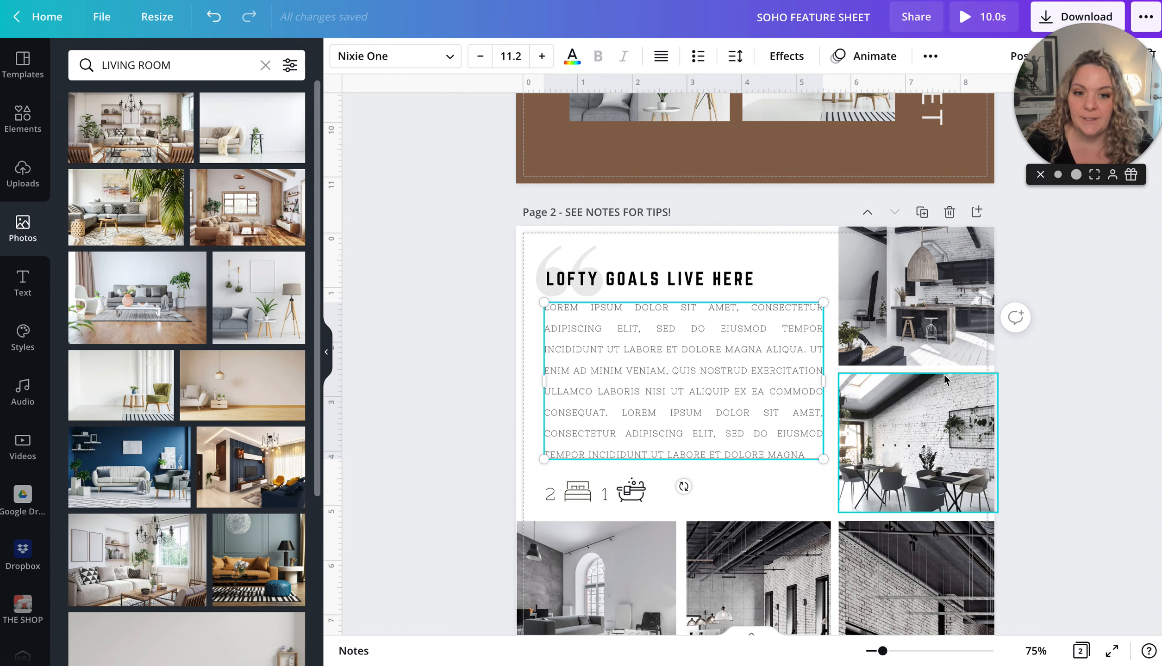
{"action": "left_click", "coordinate": [926, 301]}
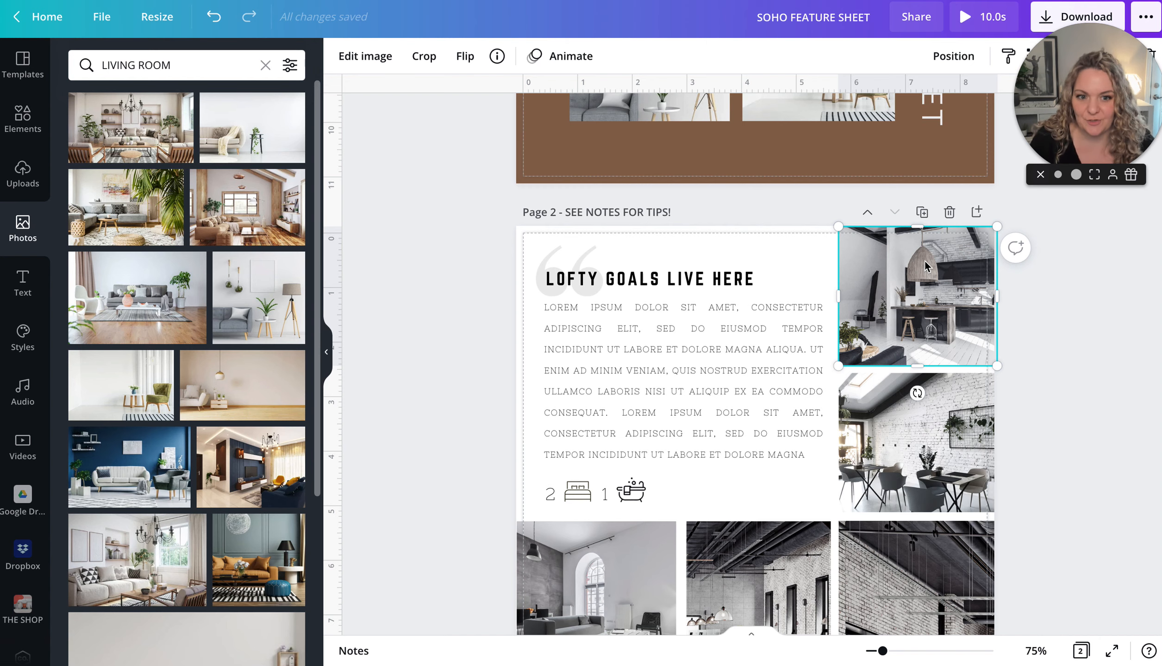
{"action": "scroll", "coordinate": [926, 272], "scroll_direction": "down", "scroll_amount": 3}
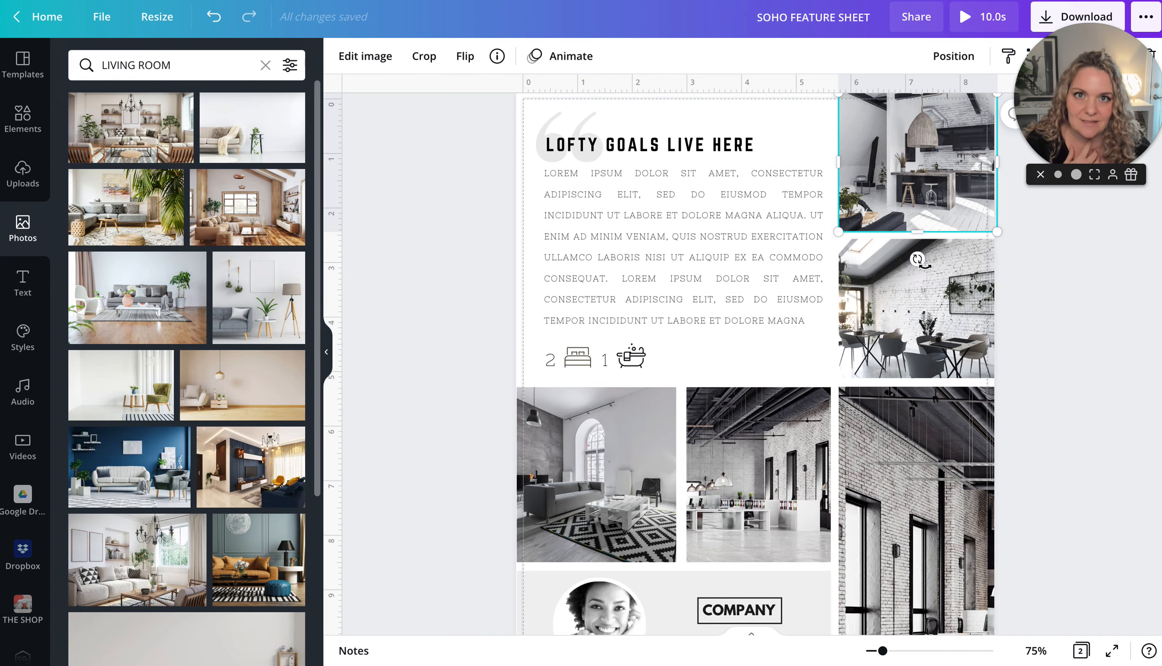
{"action": "scroll", "coordinate": [951, 324], "scroll_direction": "down", "scroll_amount": 2}
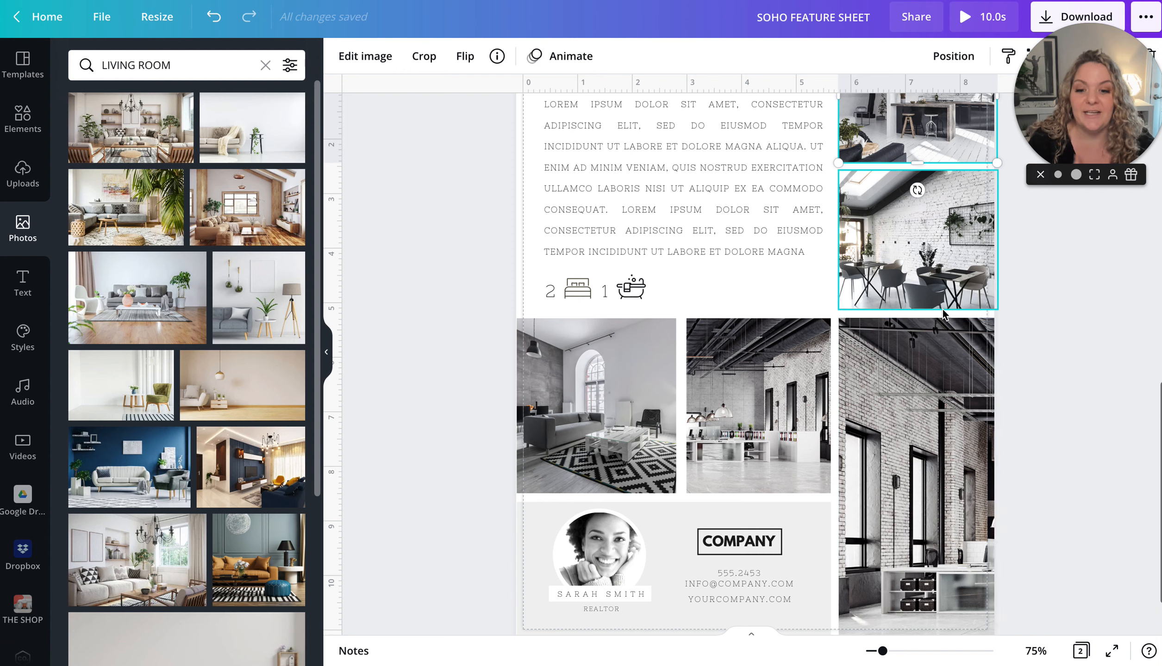
- Resize page 2's tall brick-wall photo, trying its outer edge at the dotted bleed line before extending it past the page edge
{"action": "left_click", "coordinate": [952, 324]}
{"action": "scroll", "coordinate": [951, 324], "scroll_direction": "down", "scroll_amount": 1}
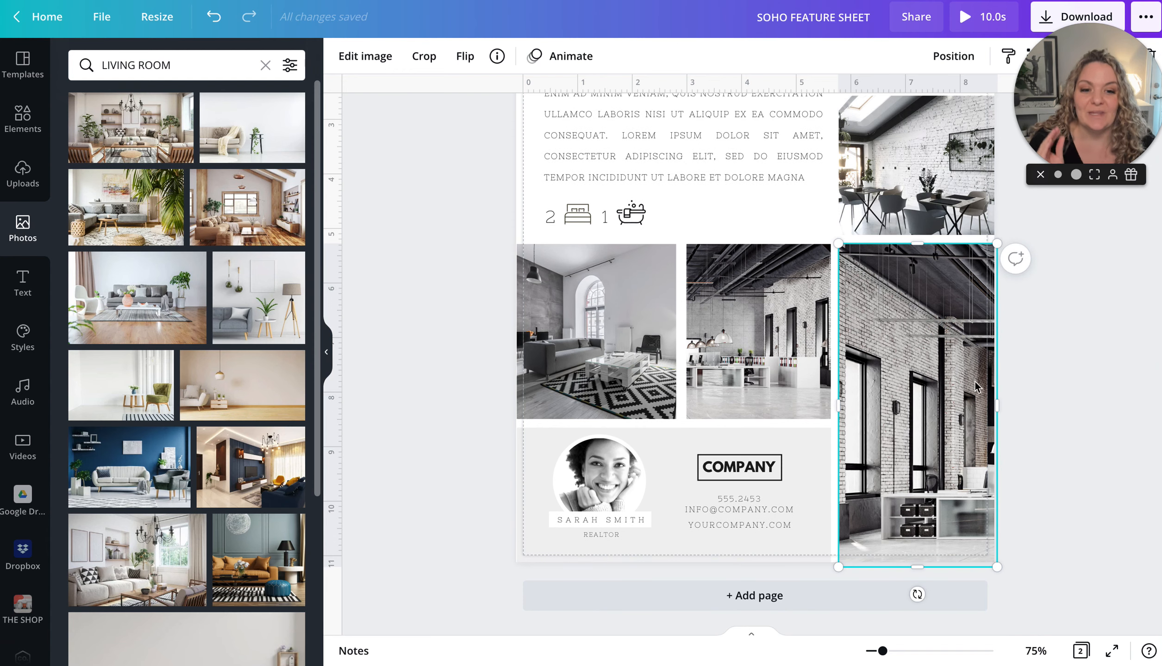
{"action": "mouse_move", "coordinate": [1002, 404]}
{"action": "left_mouse_down"}
{"action": "mouse_move", "coordinate": [982, 406]}
{"action": "mouse_move", "coordinate": [1014, 405]}
{"action": "left_mouse_up"}
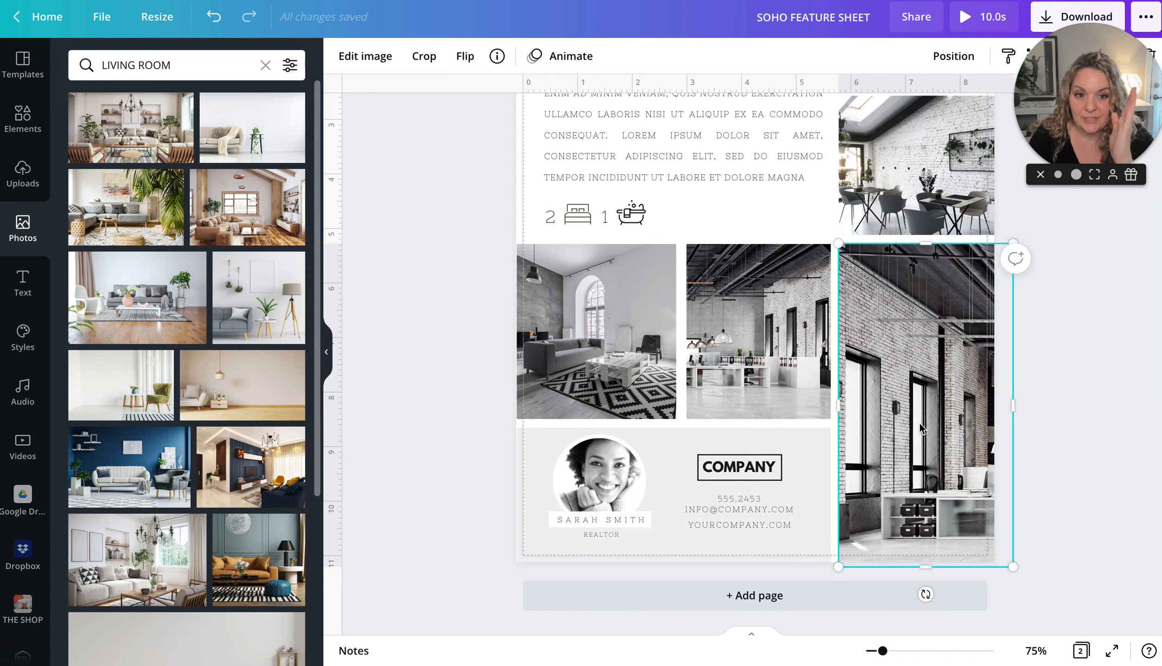
{"action": "left_click_drag", "start_coordinate": [1014, 406], "coordinate": [988, 406]}
{"action": "left_click", "coordinate": [1038, 407]}
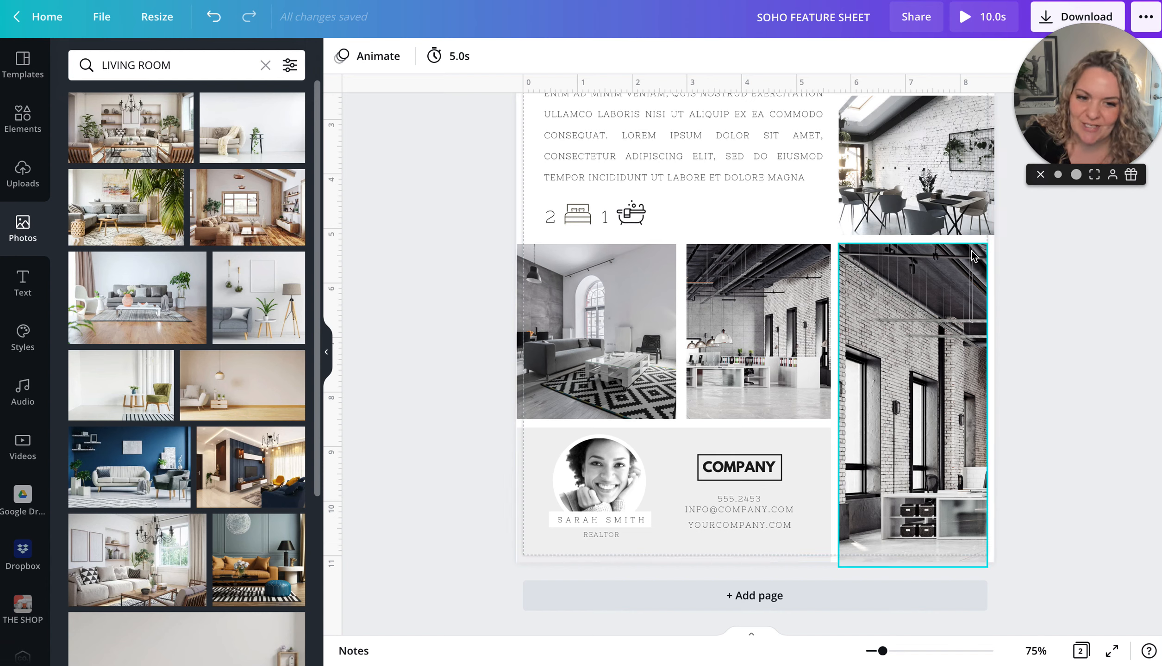
{"action": "left_click", "coordinate": [959, 316]}
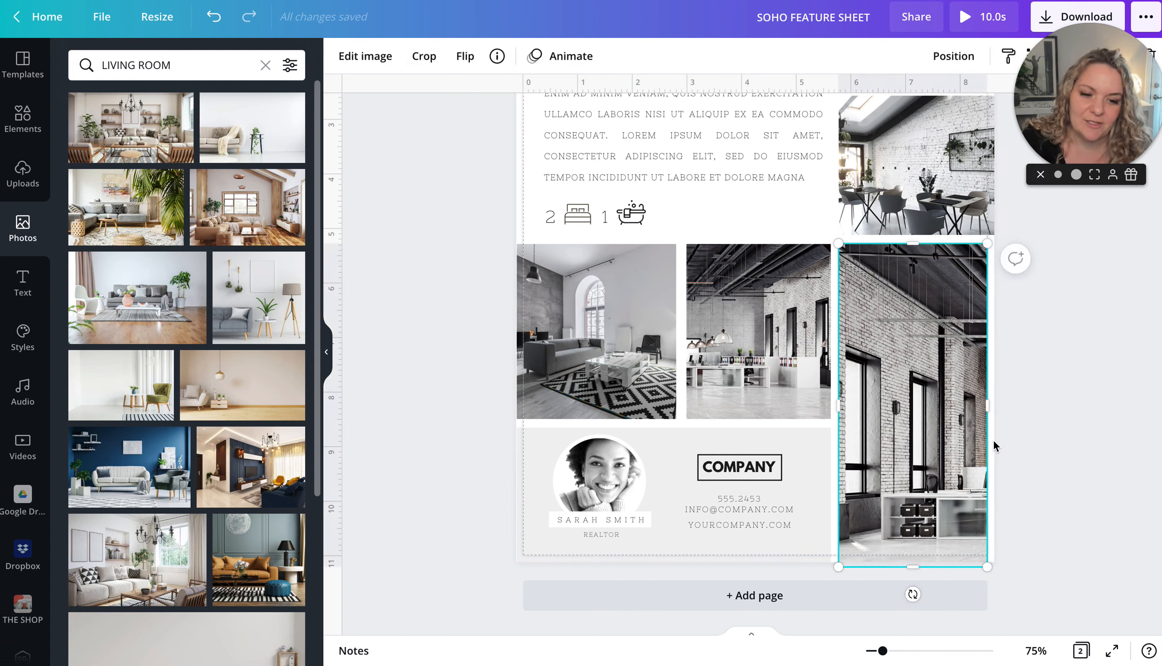
{"action": "left_click_drag", "start_coordinate": [987, 413], "coordinate": [1002, 407]}
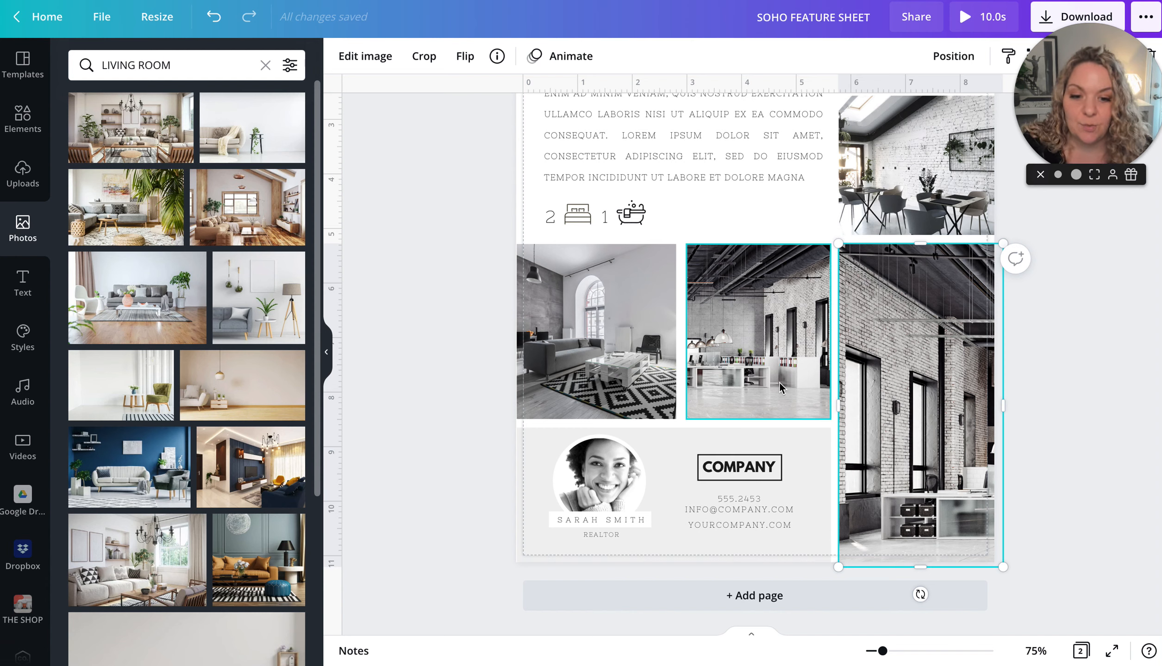
- Select the contact lines, the company name and its rectangular frame in page 2's footer to inspect them
{"action": "left_click", "coordinate": [757, 511]}
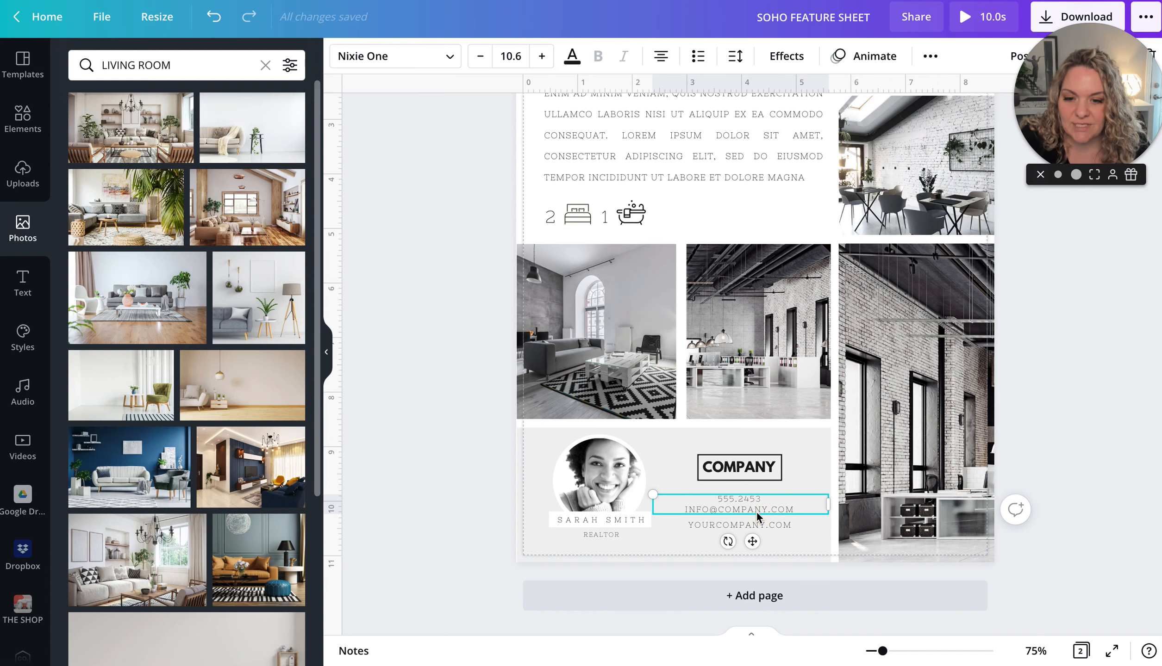
{"action": "left_click", "coordinate": [722, 530]}
{"action": "left_click", "coordinate": [723, 509]}
{"action": "left_click", "coordinate": [727, 462]}
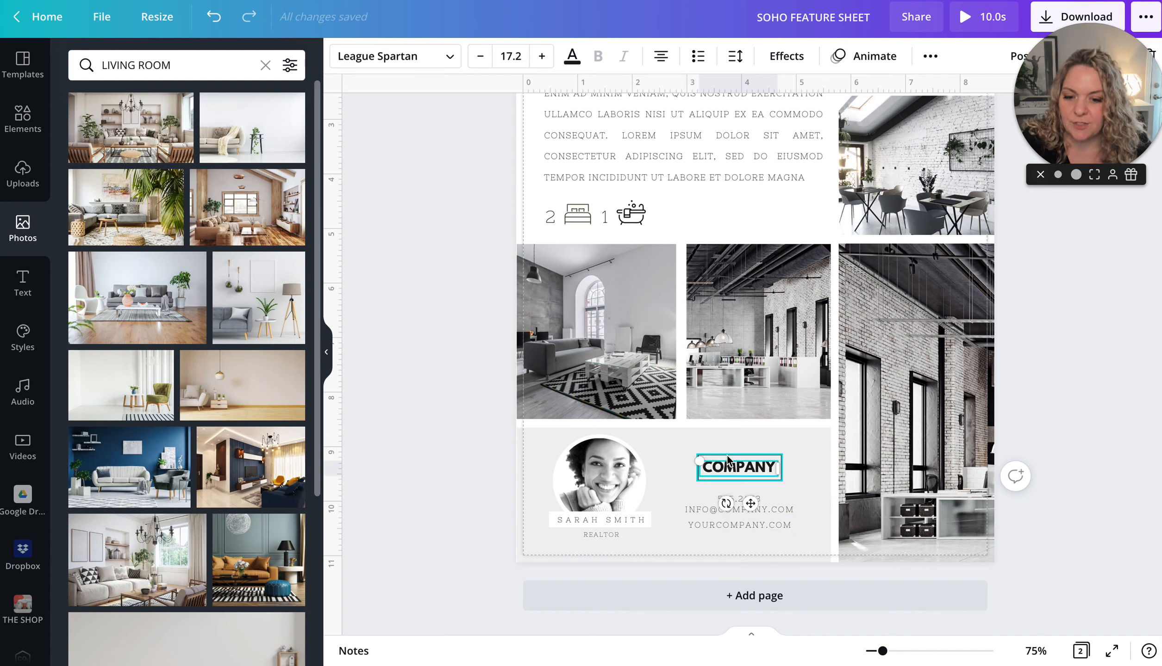
{"action": "left_click", "coordinate": [728, 458]}
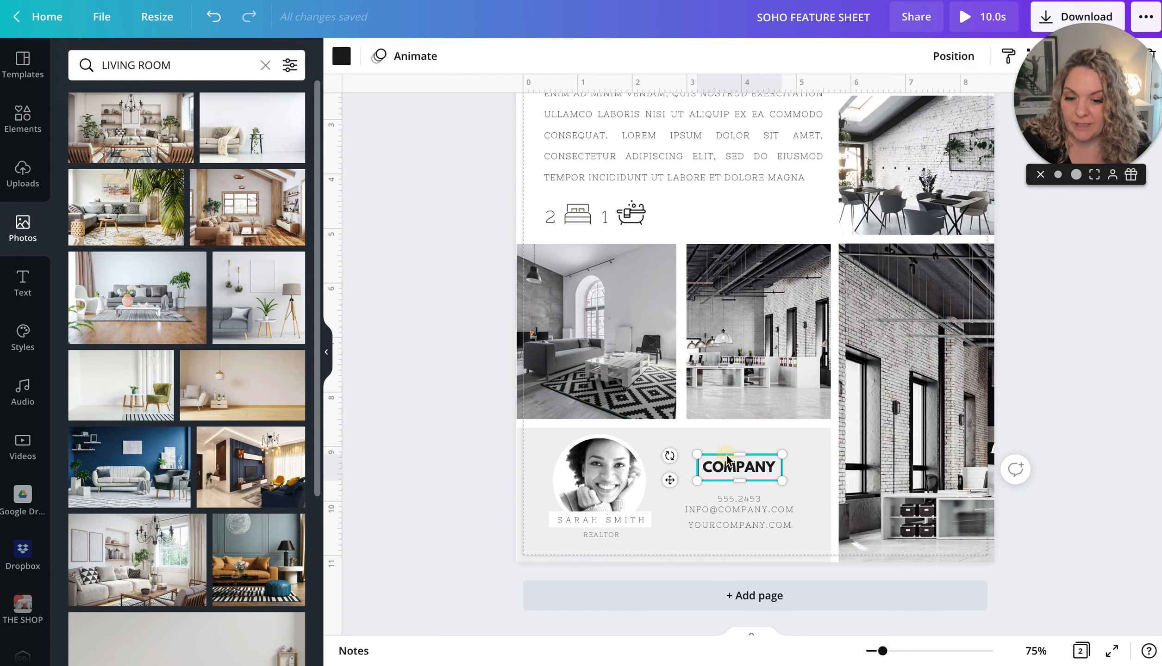
- Search the stock photos for "HEADSHOT" and replace the footer's circular portrait with the woman in glasses
{"action": "left_click", "coordinate": [576, 472]}
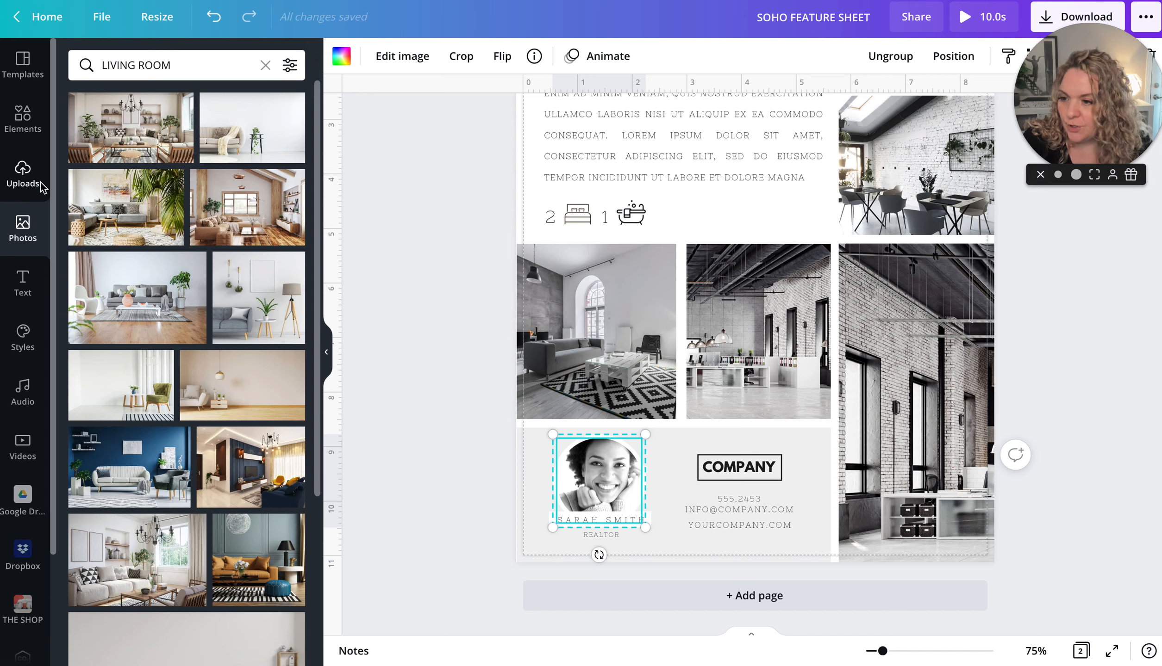
{"action": "left_click", "coordinate": [21, 174]}
{"action": "left_click", "coordinate": [21, 228]}
{"action": "left_click", "coordinate": [124, 67]}
{"action": "key", "text": "ctrl+a"}
{"action": "type", "text": "HEAS"}
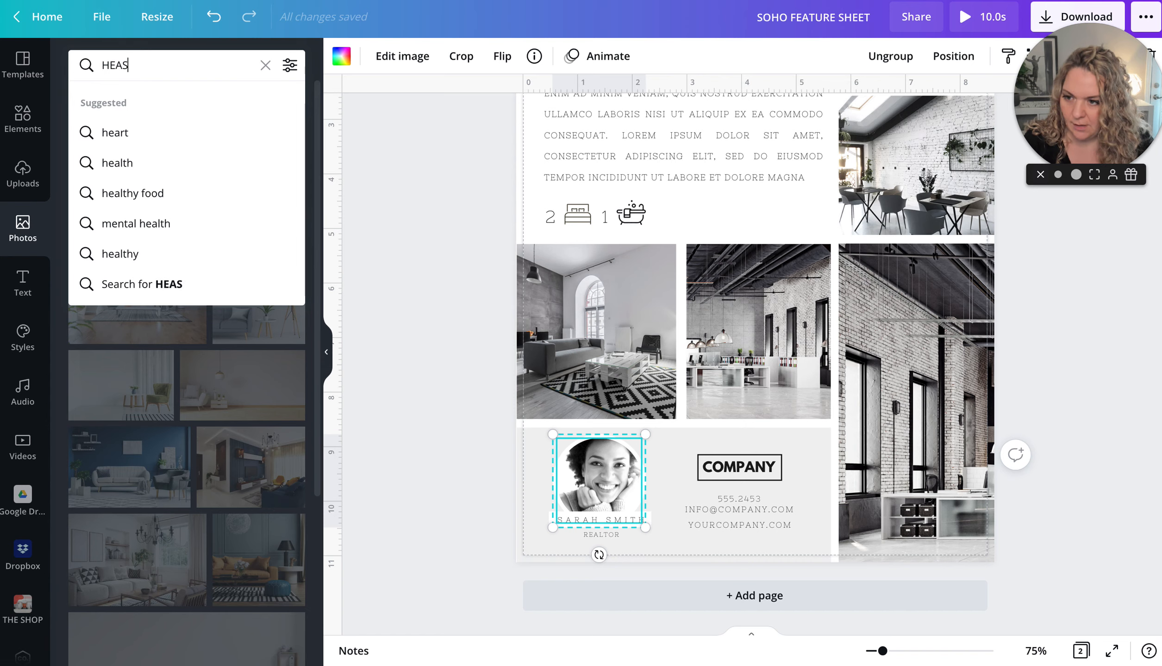
{"action": "key", "text": "BackSpace"}
{"action": "type", "text": "DSHOT"}
{"action": "key", "text": "Return"}
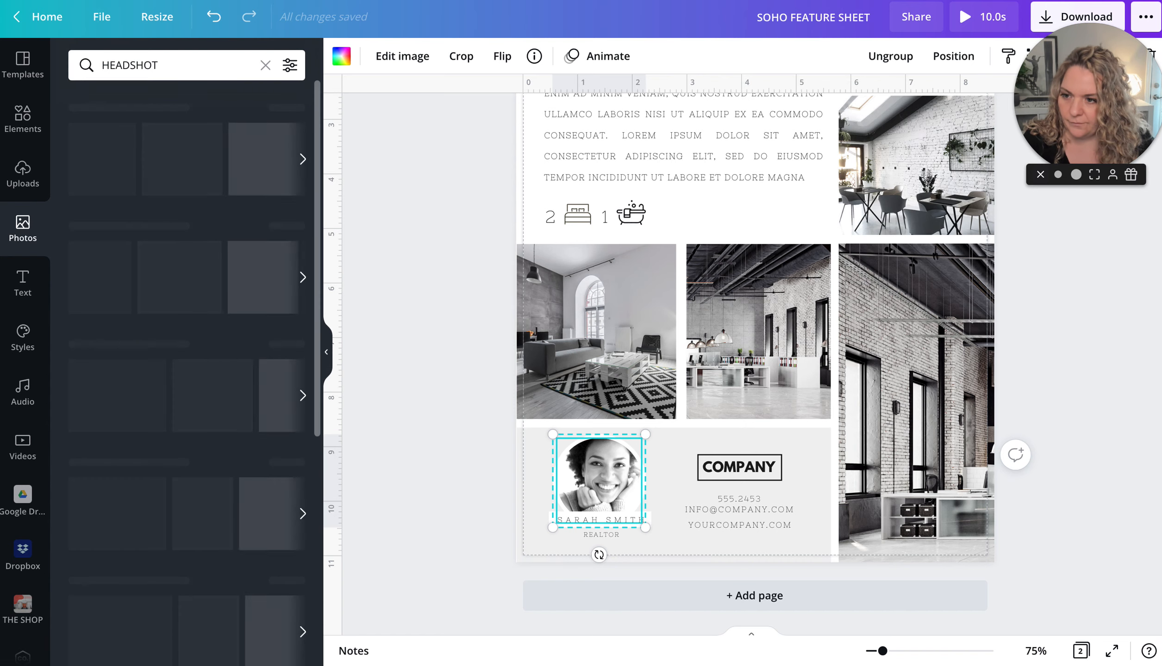
{"action": "left_click_drag", "start_coordinate": [137, 140], "coordinate": [624, 472]}
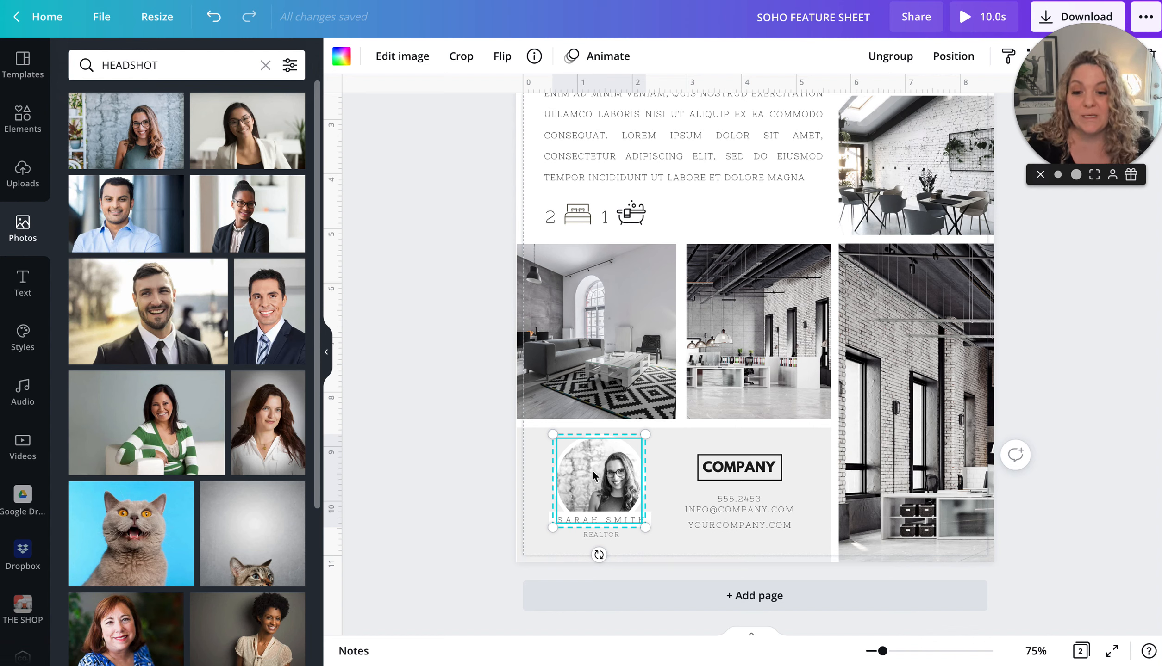
- Show all image adjustments of the new headshot and reset them to their defaults
{"action": "left_click", "coordinate": [396, 58]}
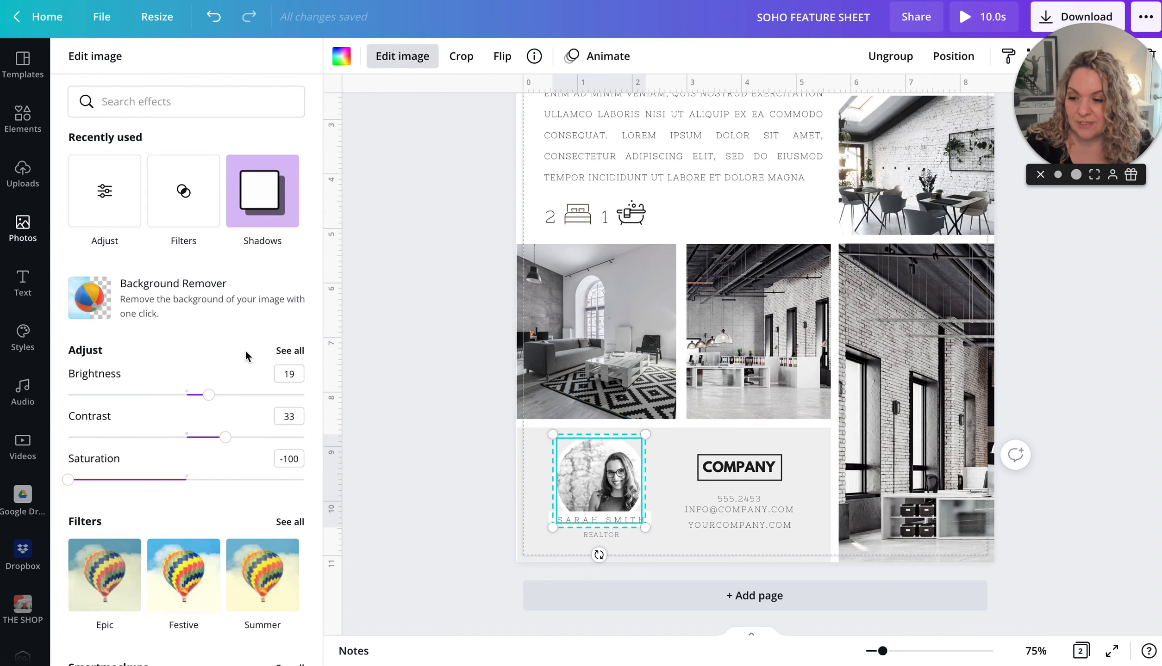
{"action": "left_click", "coordinate": [289, 351]}
{"action": "scroll", "coordinate": [250, 422], "scroll_direction": "down", "scroll_amount": 1}
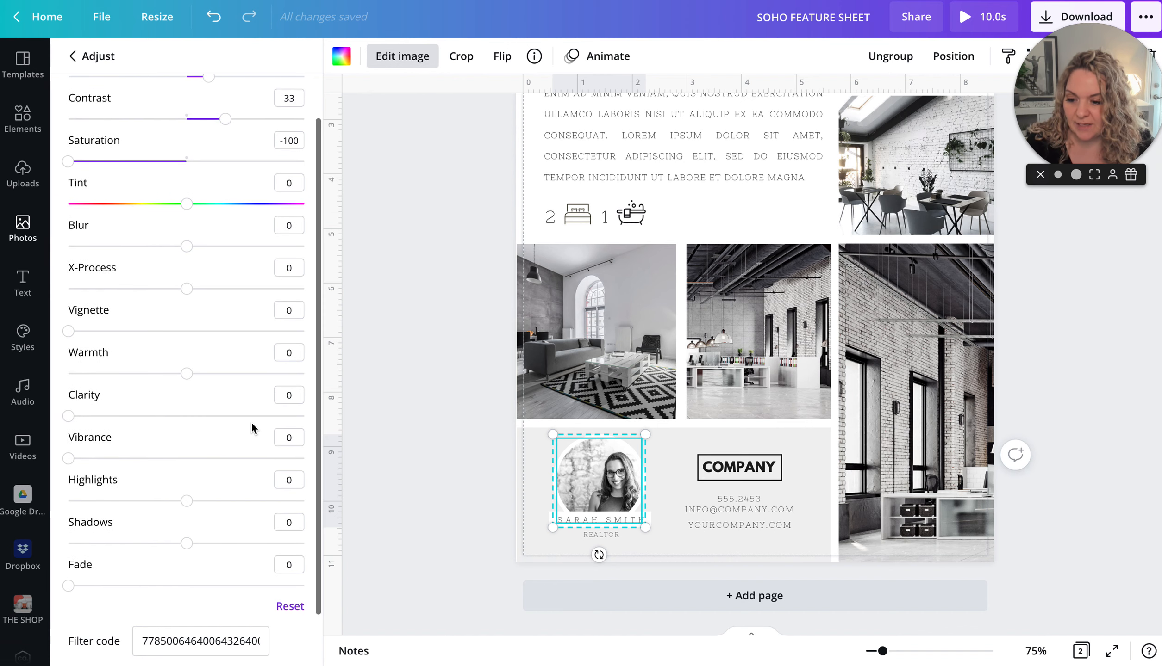
{"action": "left_click", "coordinate": [291, 606]}
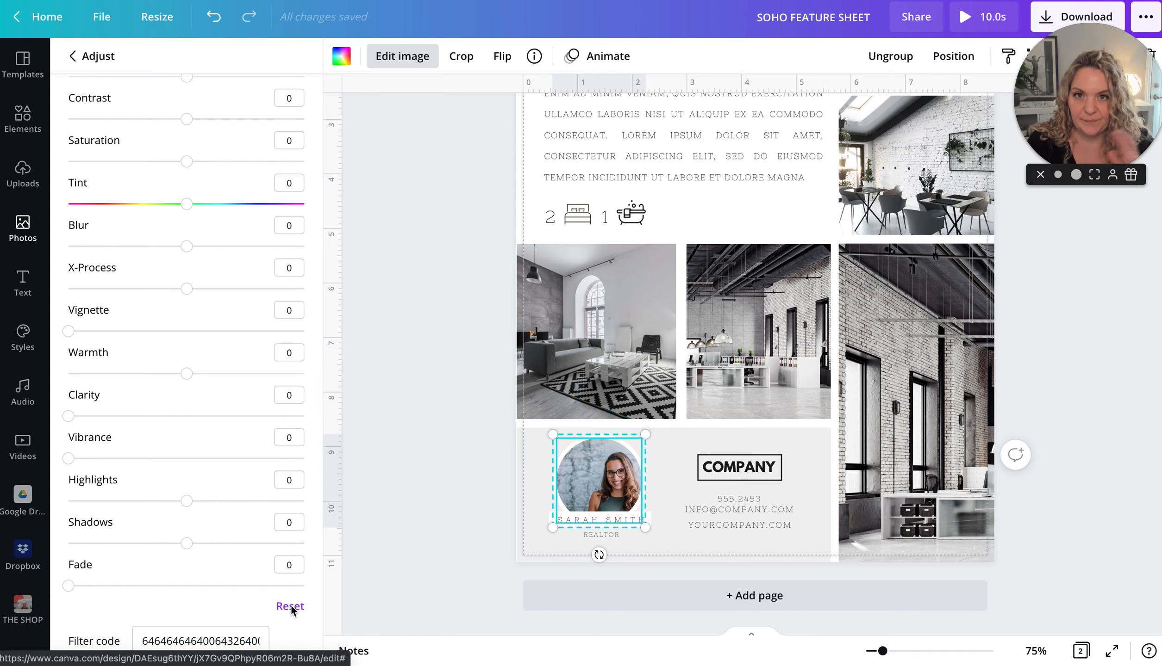
- Reset all image adjustments of page 1's large living-room photo to their defaults
{"action": "left_click", "coordinate": [474, 484]}
{"action": "scroll", "coordinate": [474, 484], "scroll_direction": "up", "scroll_amount": 3}
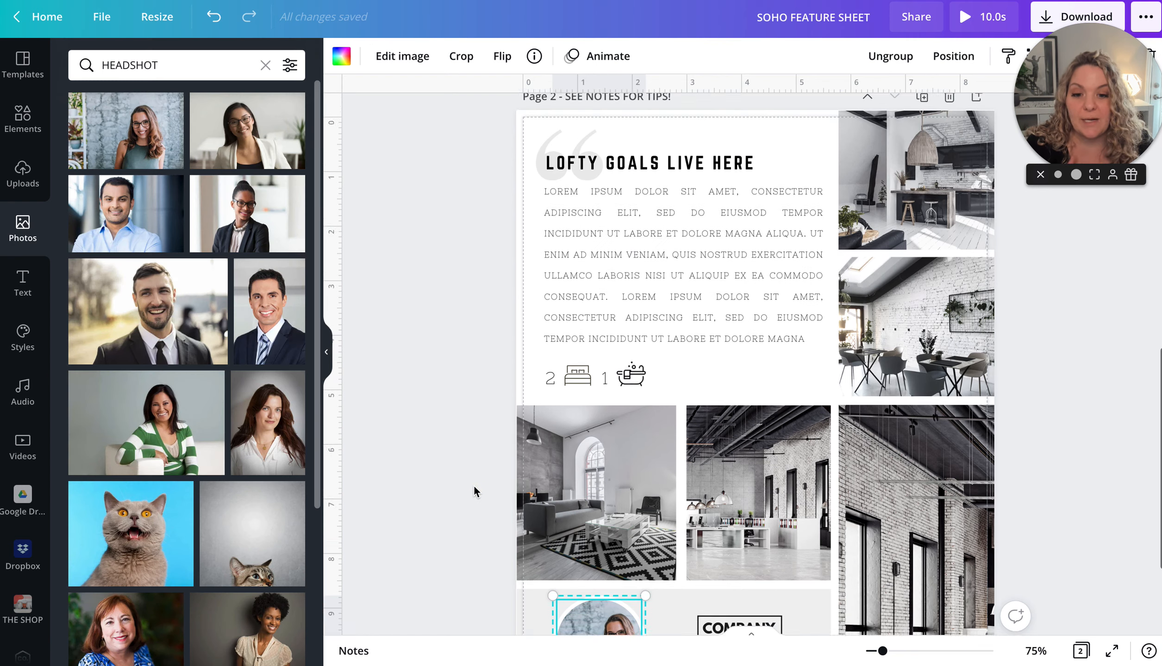
{"action": "scroll", "coordinate": [474, 484], "scroll_direction": "up", "scroll_amount": 10}
{"action": "left_click", "coordinate": [741, 365]}
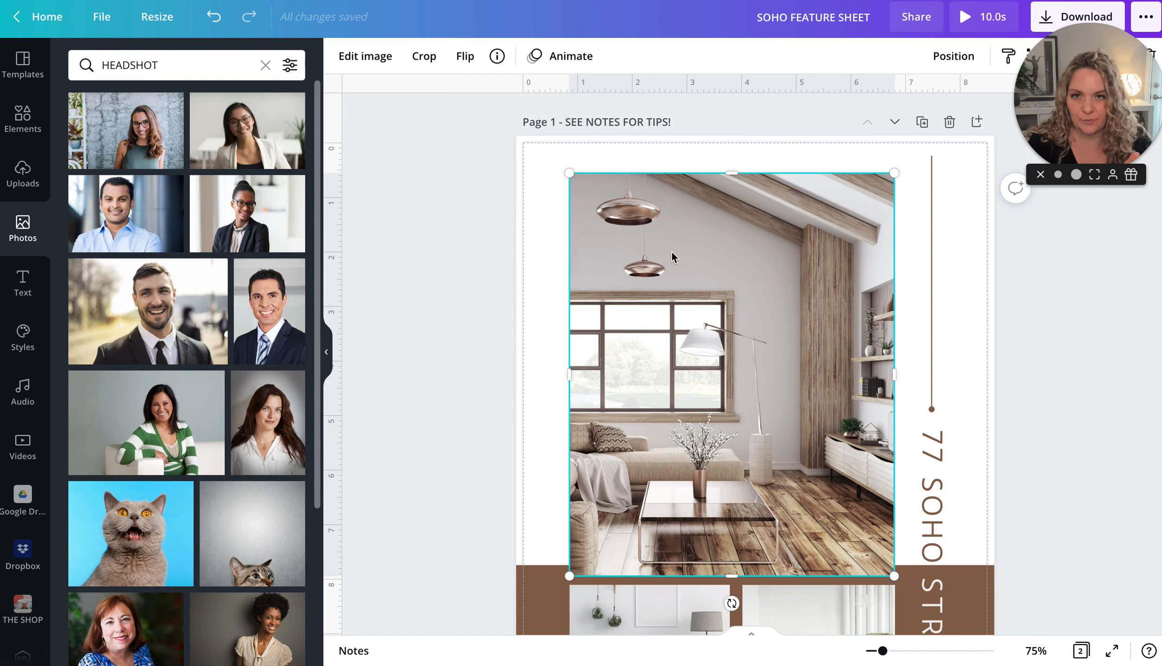
{"action": "left_click", "coordinate": [369, 63]}
{"action": "left_click", "coordinate": [280, 352]}
{"action": "scroll", "coordinate": [280, 370], "scroll_direction": "down", "scroll_amount": 1}
{"action": "left_click", "coordinate": [290, 606]}
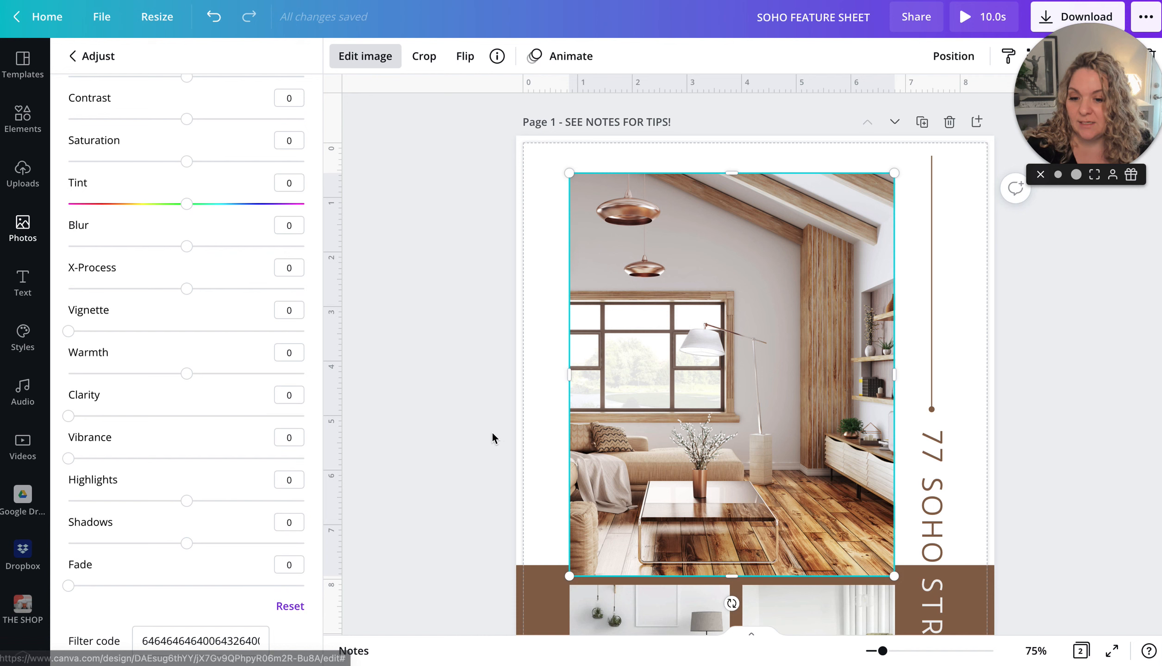
{"action": "left_click", "coordinate": [484, 435]}
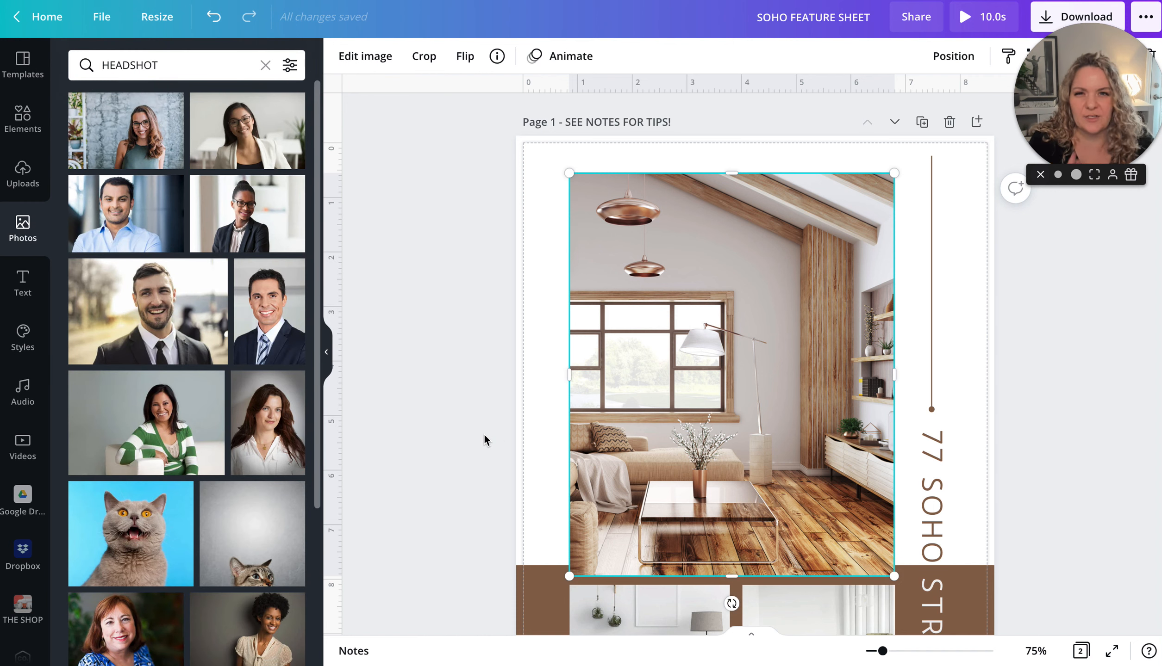
- Reset all image adjustments of page 1's small grey-sofa photo and select the green-armchair photo beside it
{"action": "scroll", "coordinate": [484, 432], "scroll_direction": "down", "scroll_amount": 5}
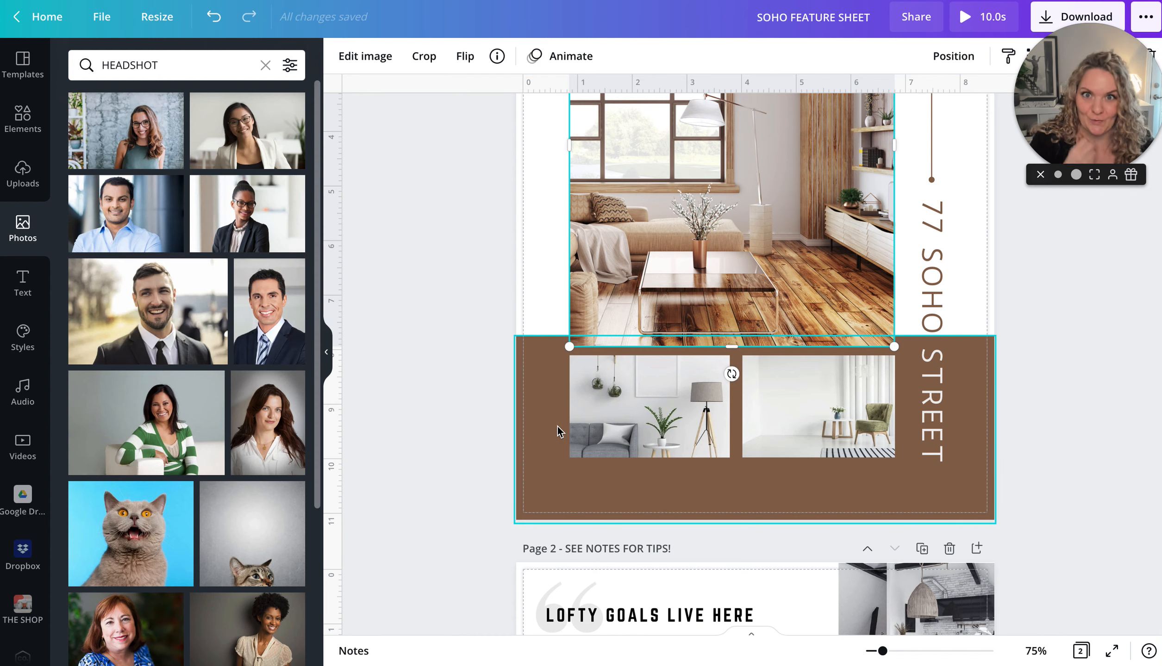
{"action": "scroll", "coordinate": [646, 315], "scroll_direction": "down", "scroll_amount": 1}
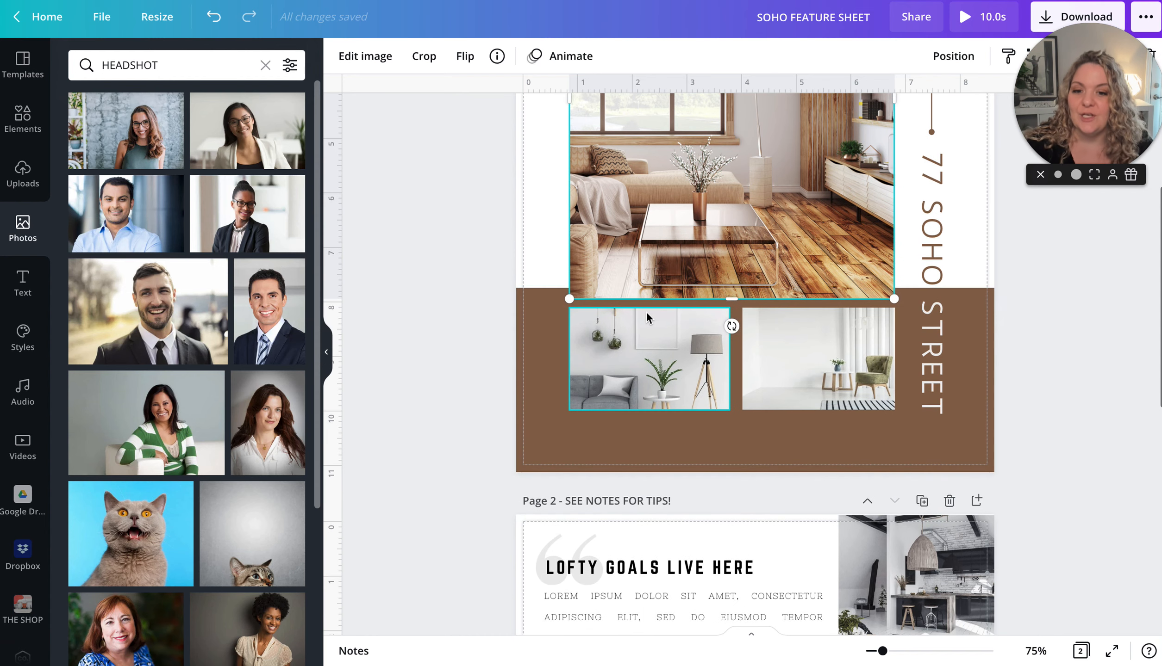
{"action": "left_click", "coordinate": [648, 344]}
{"action": "left_click", "coordinate": [365, 56]}
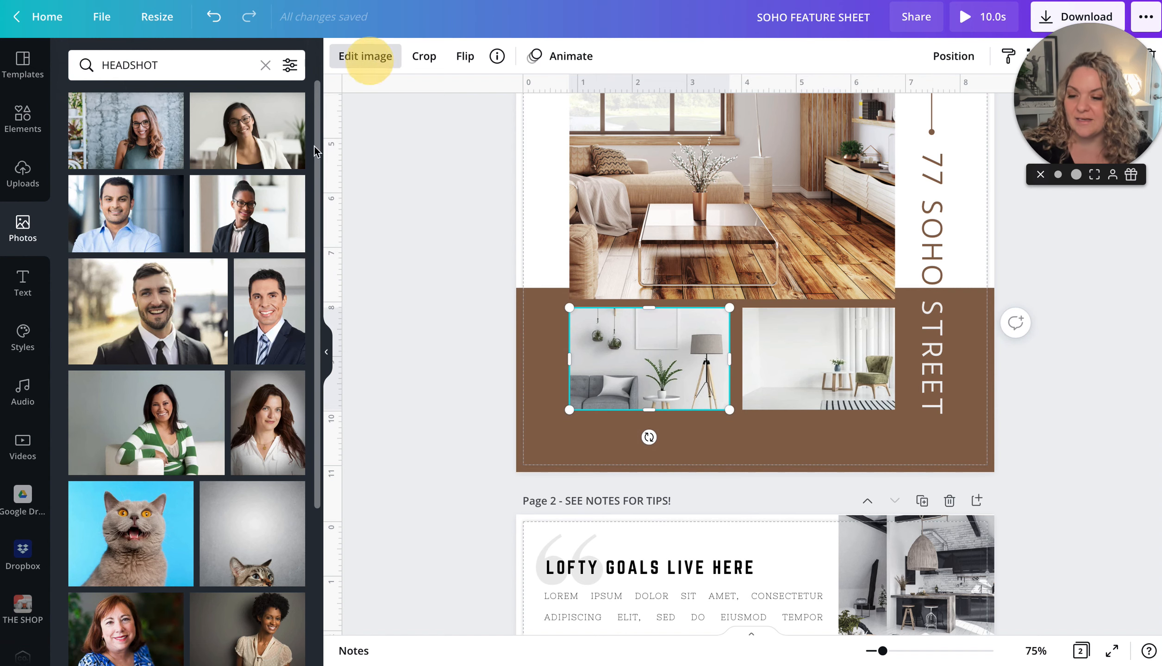
{"action": "left_click", "coordinate": [290, 352]}
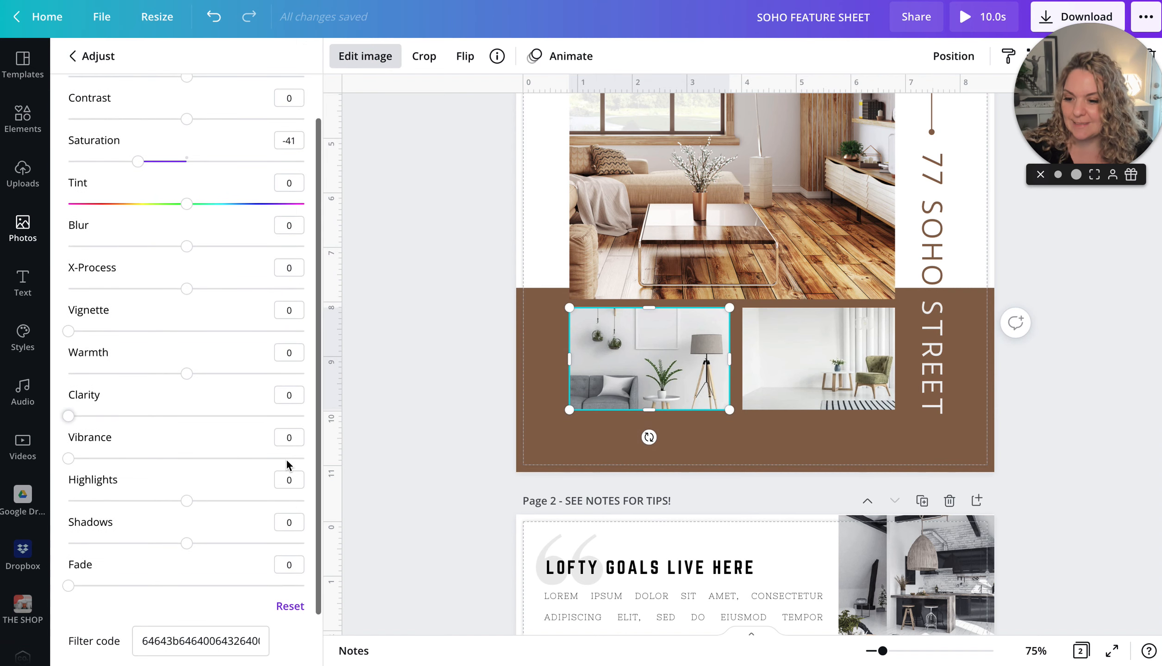
{"action": "left_click", "coordinate": [290, 606]}
{"action": "left_click", "coordinate": [427, 459]}
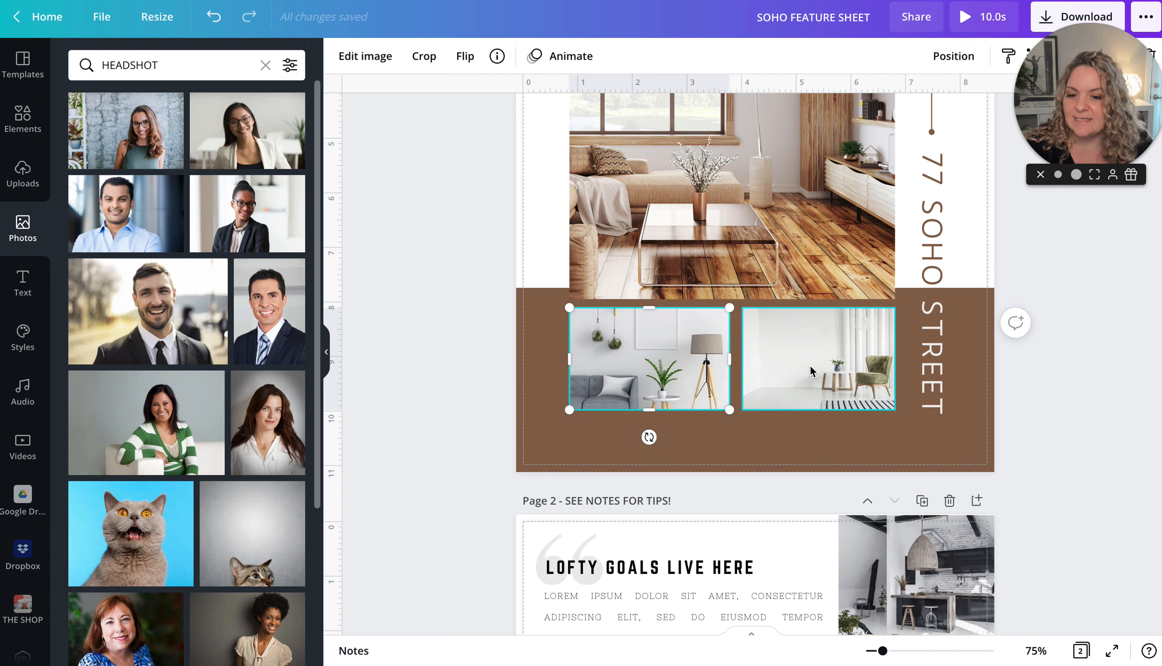
{"action": "left_click", "coordinate": [807, 363]}
- Select all of page 2's body paragraph text and browse the "contemporary" font results for it
{"action": "scroll", "coordinate": [471, 357], "scroll_direction": "down", "scroll_amount": 8}
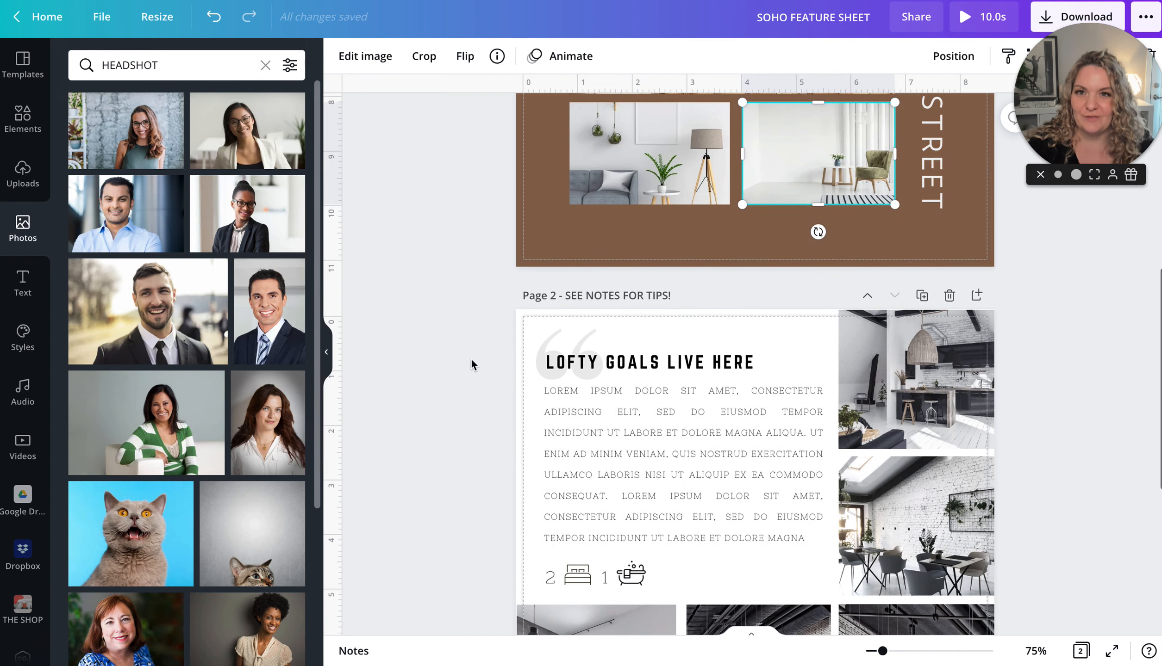
{"action": "left_click", "coordinate": [612, 316]}
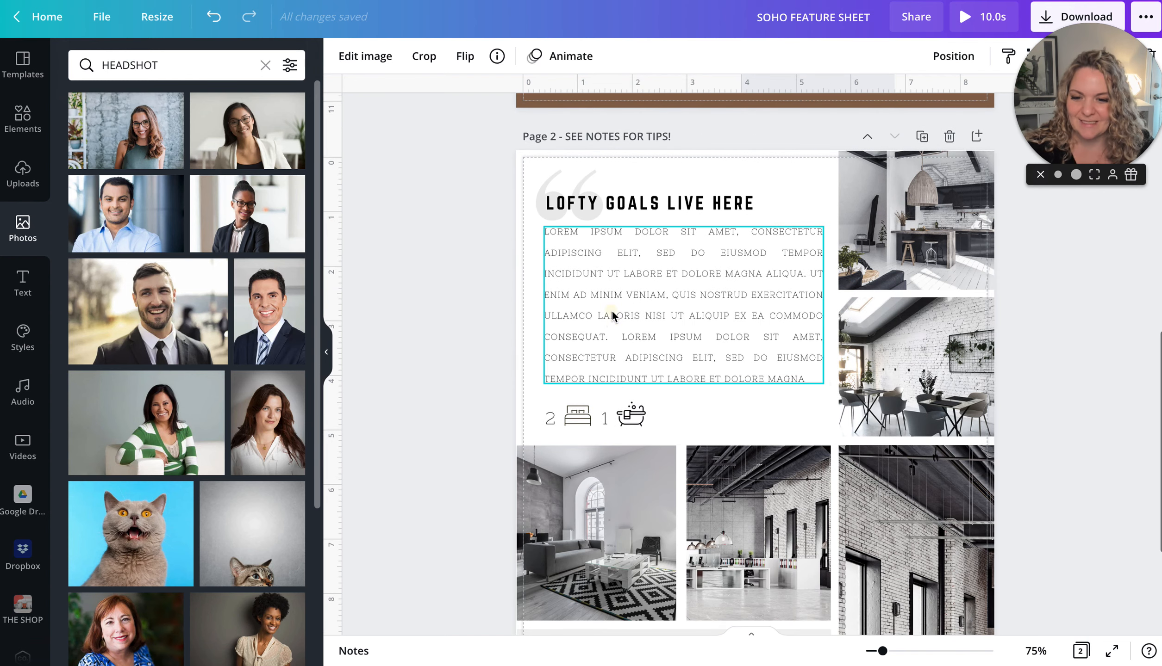
{"action": "left_click", "coordinate": [614, 317]}
{"action": "key", "text": "ctrl+a"}
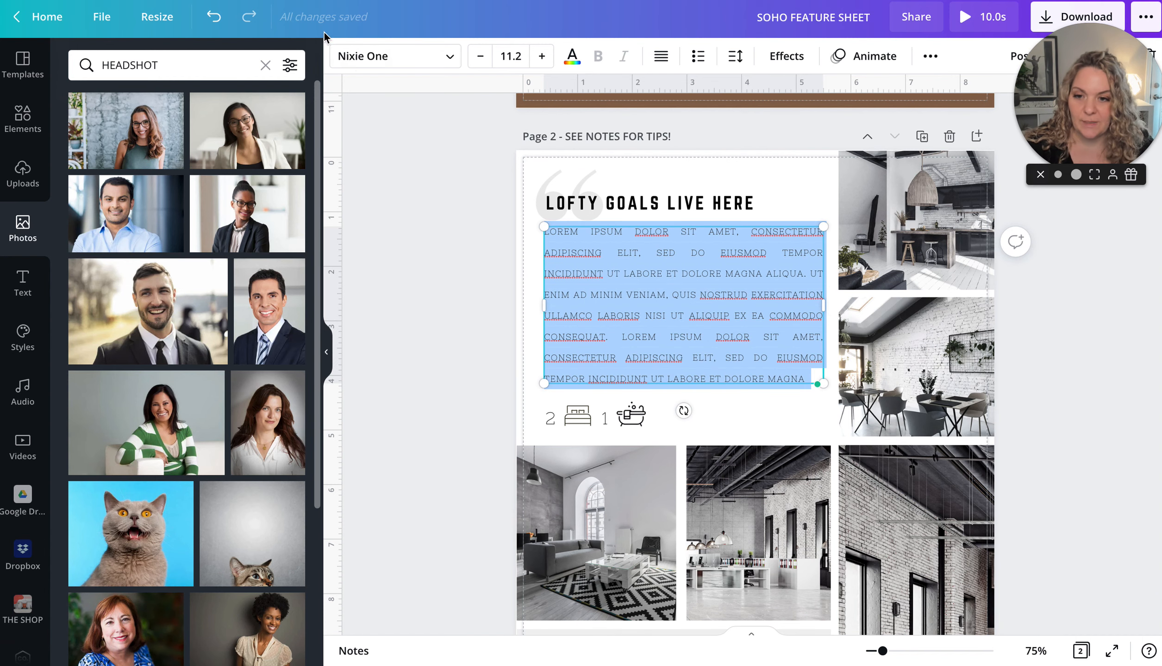
{"action": "left_click", "coordinate": [355, 57]}
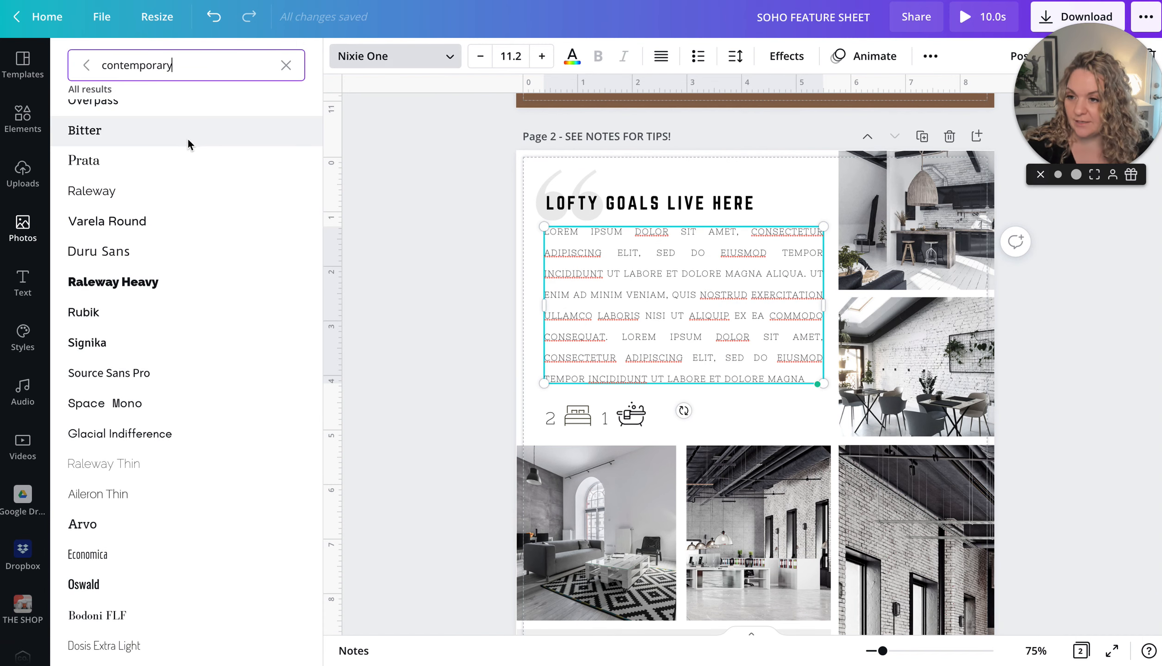
{"action": "scroll", "coordinate": [190, 144], "scroll_direction": "up", "scroll_amount": 5}
{"action": "scroll", "coordinate": [184, 120], "scroll_direction": "down", "scroll_amount": 2}
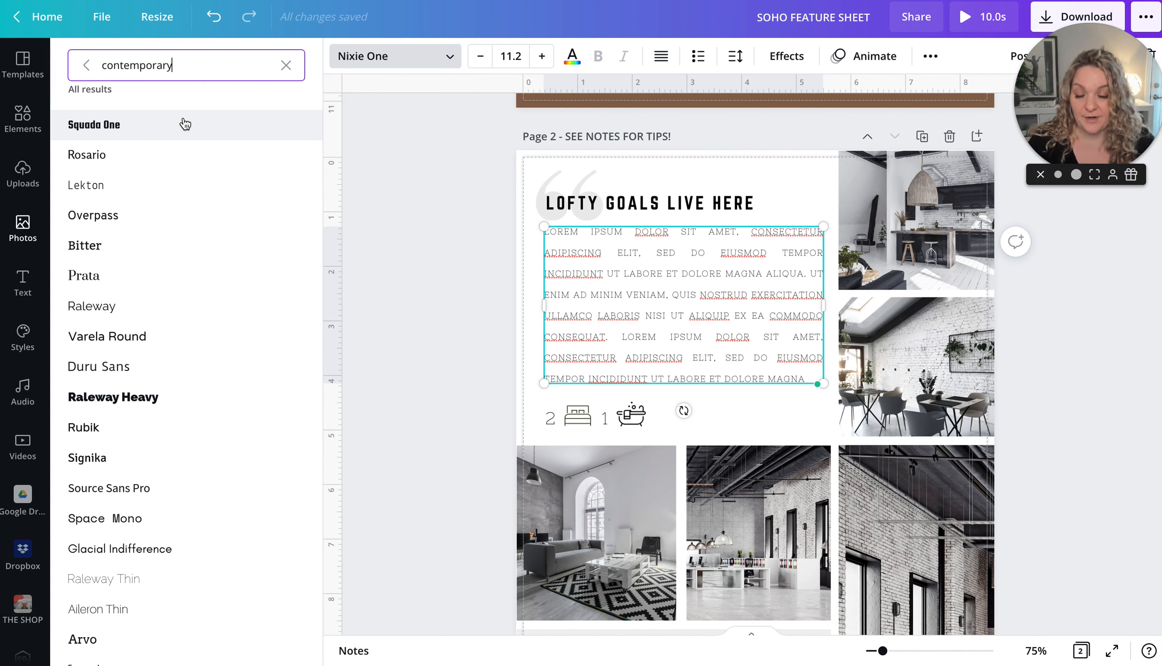
- Clear the font search, look through the font style categories and list the Sans Serif fonts for the paragraph
{"action": "left_click", "coordinate": [86, 65]}
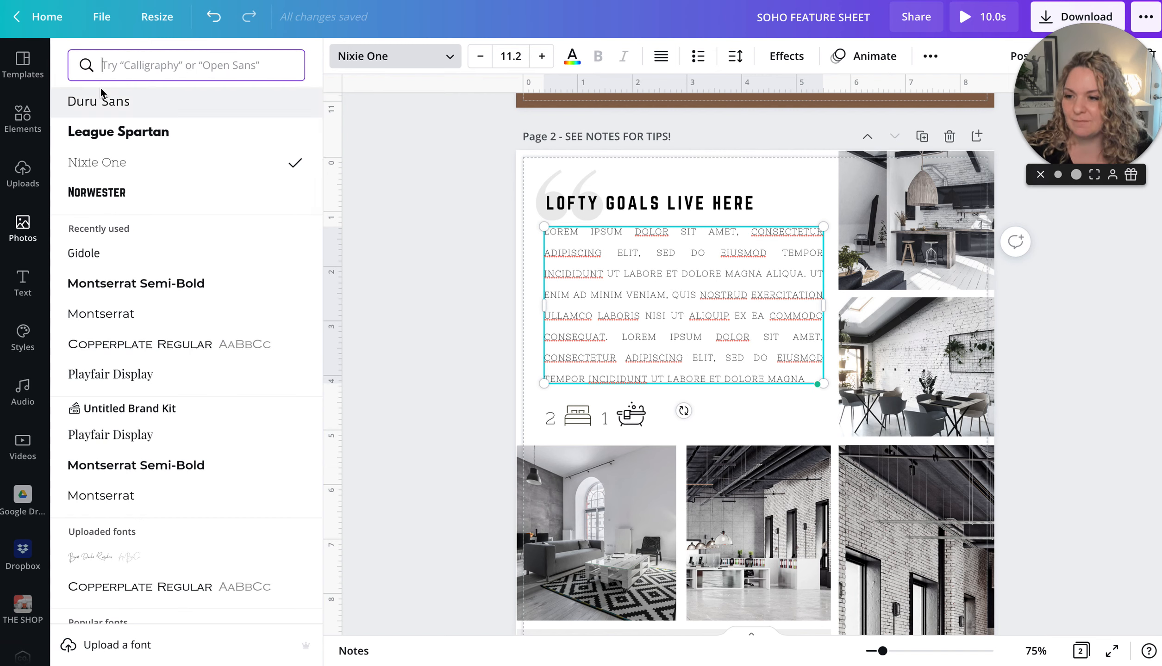
{"action": "left_click", "coordinate": [105, 66]}
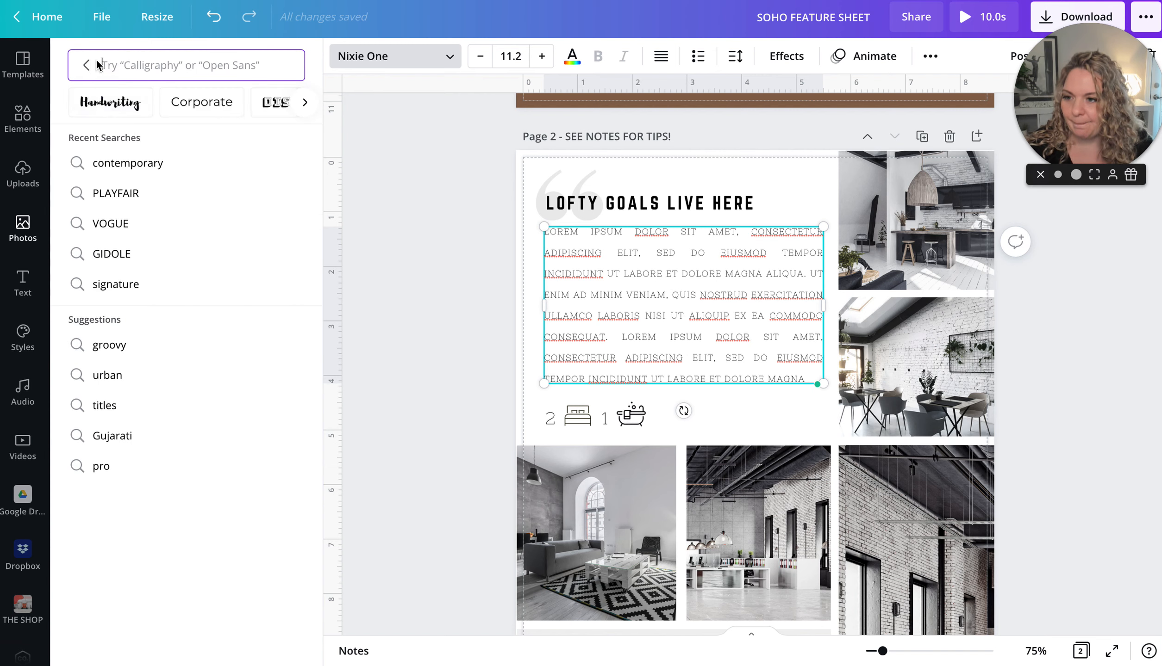
{"action": "scroll", "coordinate": [105, 104], "scroll_direction": "right", "scroll_amount": 5}
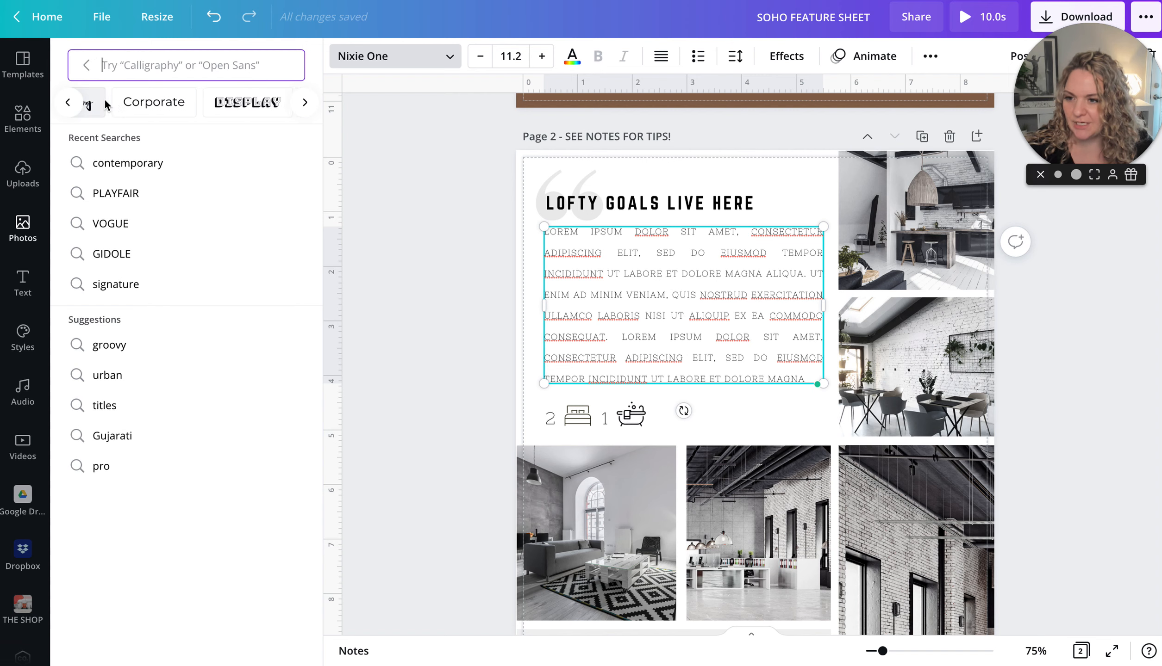
{"action": "scroll", "coordinate": [106, 104], "scroll_direction": "right", "scroll_amount": 5}
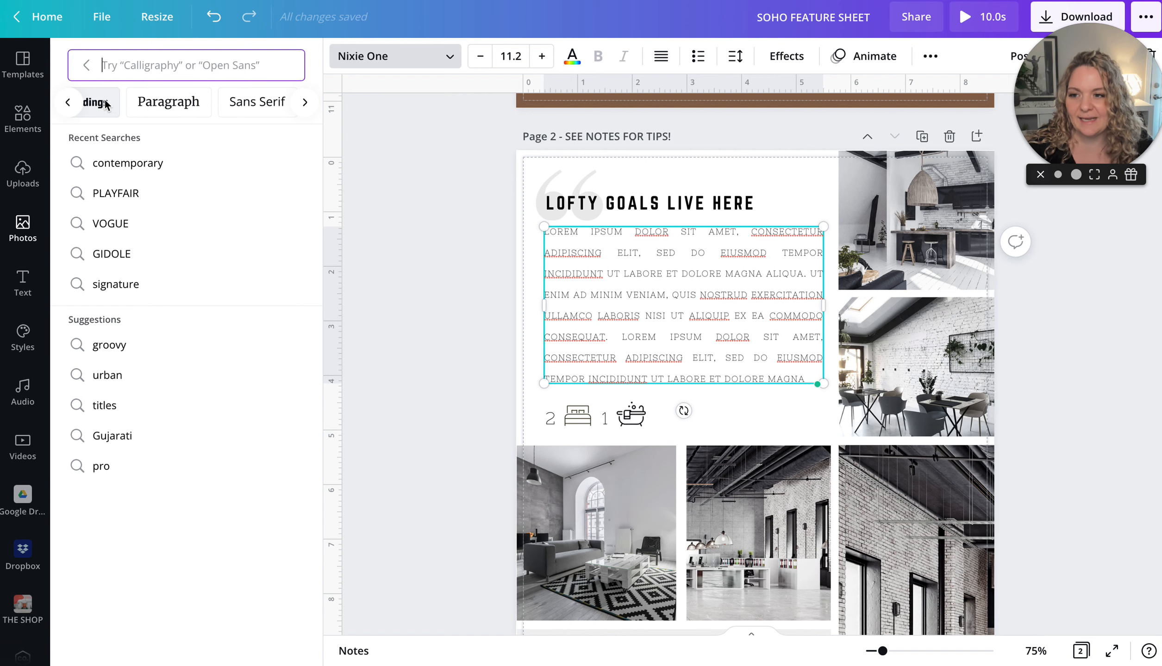
{"action": "scroll", "coordinate": [106, 103], "scroll_direction": "right", "scroll_amount": 2}
{"action": "scroll", "coordinate": [111, 105], "scroll_direction": "left", "scroll_amount": 4}
{"action": "left_click", "coordinate": [116, 106]}
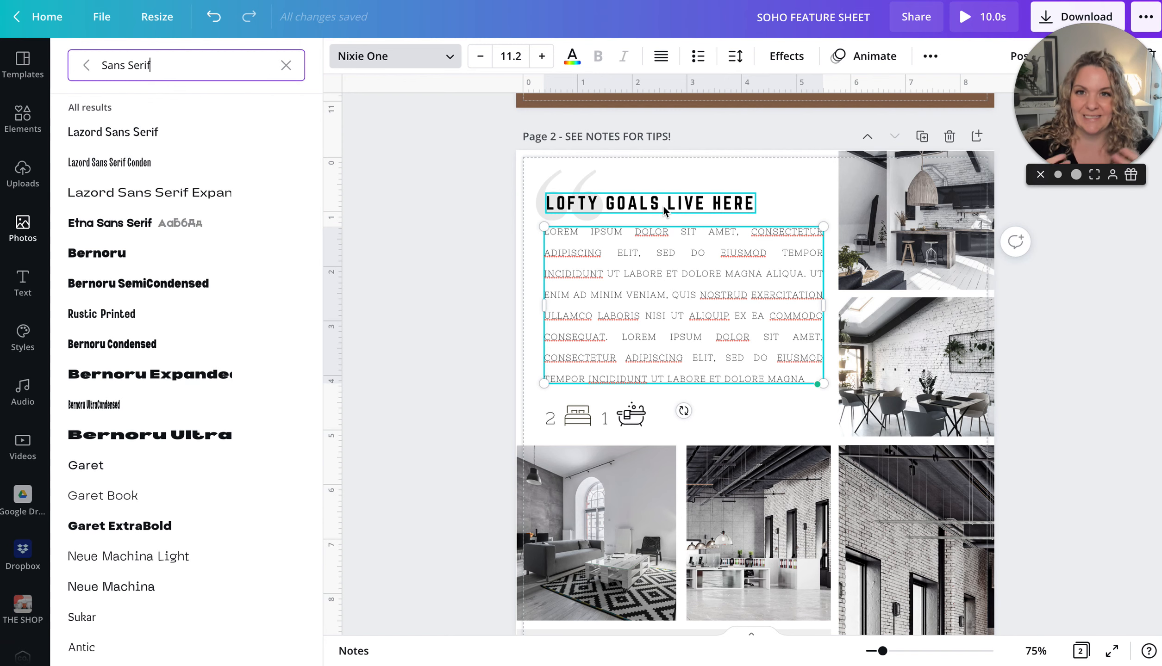
{"action": "scroll", "coordinate": [663, 210], "scroll_direction": "down", "scroll_amount": 2}
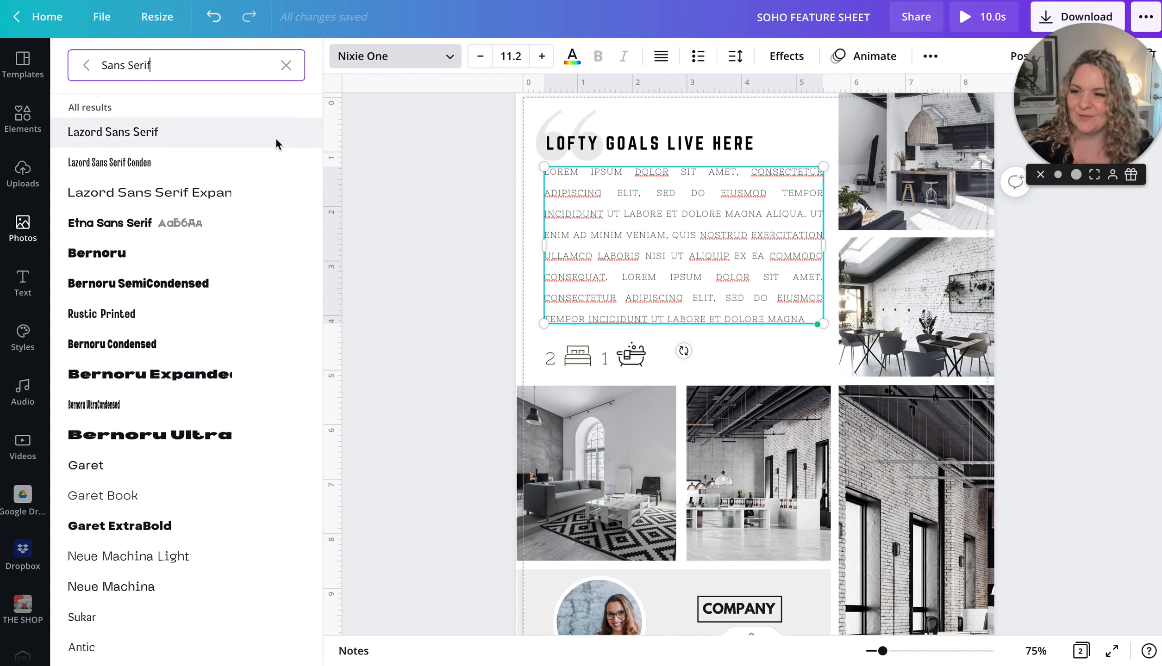
{"action": "left_click_drag", "start_coordinate": [177, 65], "coordinate": [99, 65]}
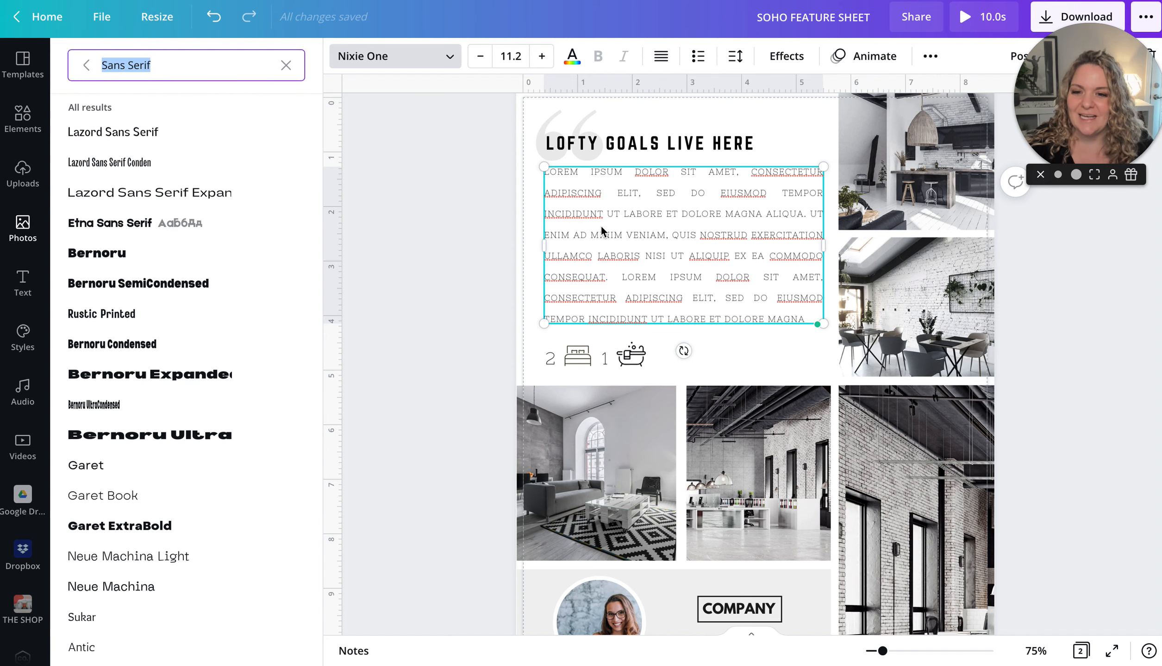
{"action": "scroll", "coordinate": [602, 224], "scroll_direction": "down", "scroll_amount": 2}
{"action": "scroll", "coordinate": [611, 220], "scroll_direction": "down", "scroll_amount": 2}
{"action": "scroll", "coordinate": [612, 220], "scroll_direction": "up", "scroll_amount": 3}
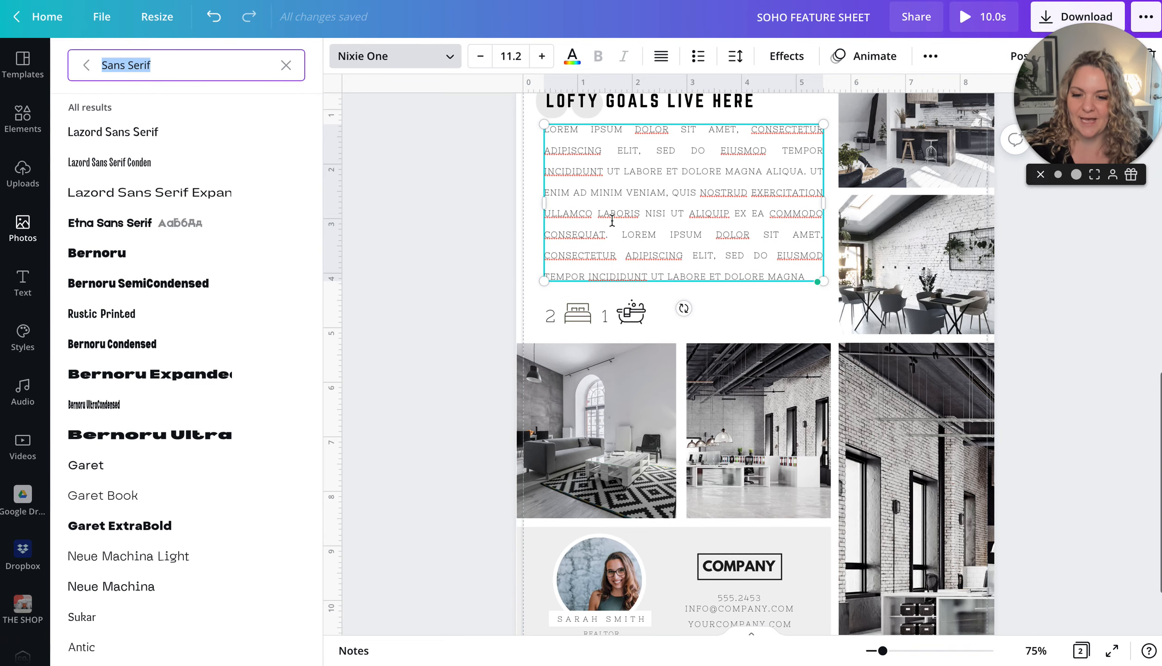
{"action": "scroll", "coordinate": [620, 222], "scroll_direction": "down", "scroll_amount": 3}
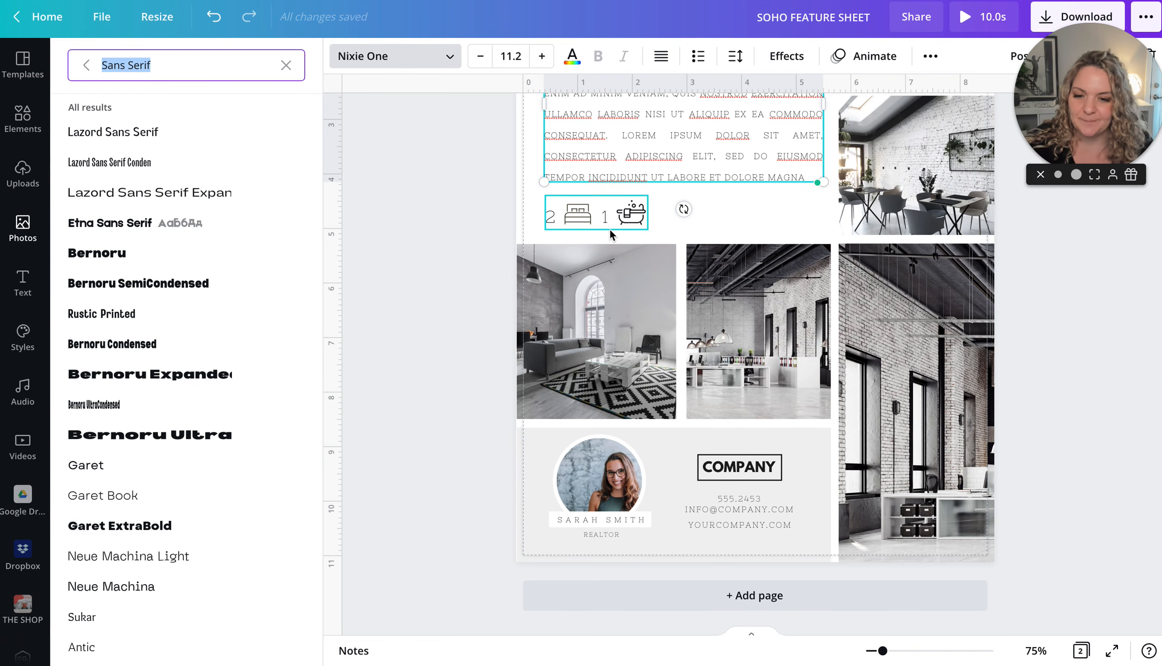
{"action": "scroll", "coordinate": [610, 235], "scroll_direction": "up", "scroll_amount": 4}
- Shift page 2's bedroom and bathroom icon group slightly and ungroup it
{"action": "left_click", "coordinate": [583, 365]}
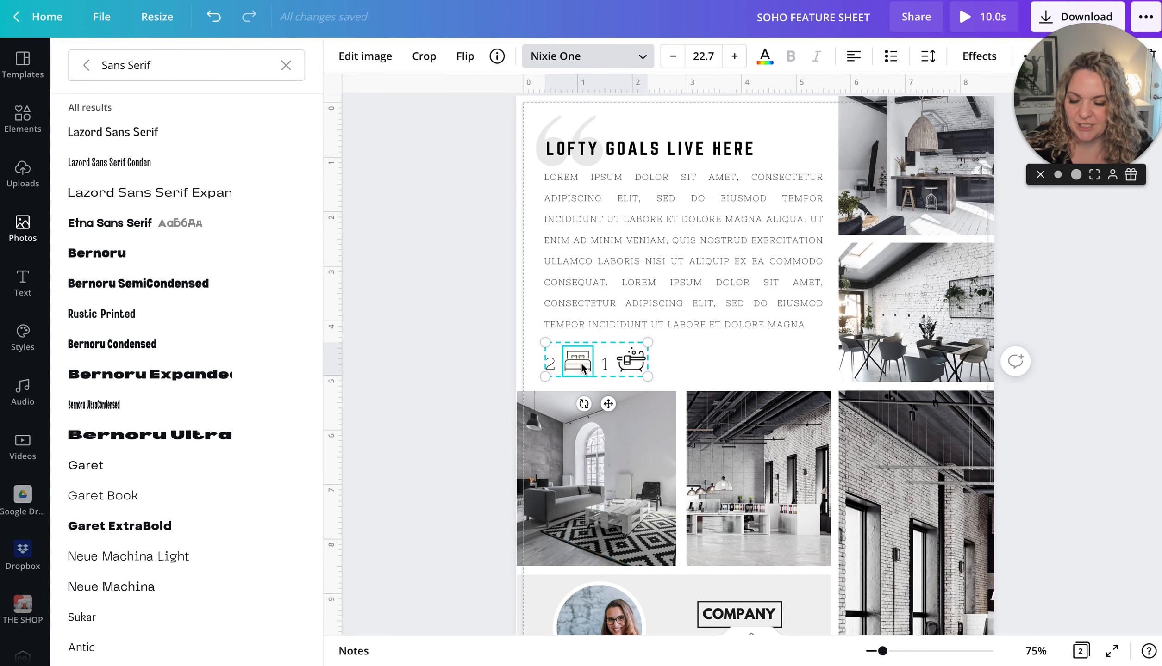
{"action": "mouse_move", "coordinate": [593, 361]}
{"action": "left_mouse_down"}
{"action": "mouse_move", "coordinate": [737, 362]}
{"action": "mouse_move", "coordinate": [752, 306]}
{"action": "mouse_move", "coordinate": [564, 331]}
{"action": "mouse_move", "coordinate": [565, 363]}
{"action": "mouse_move", "coordinate": [582, 362]}
{"action": "left_mouse_up"}
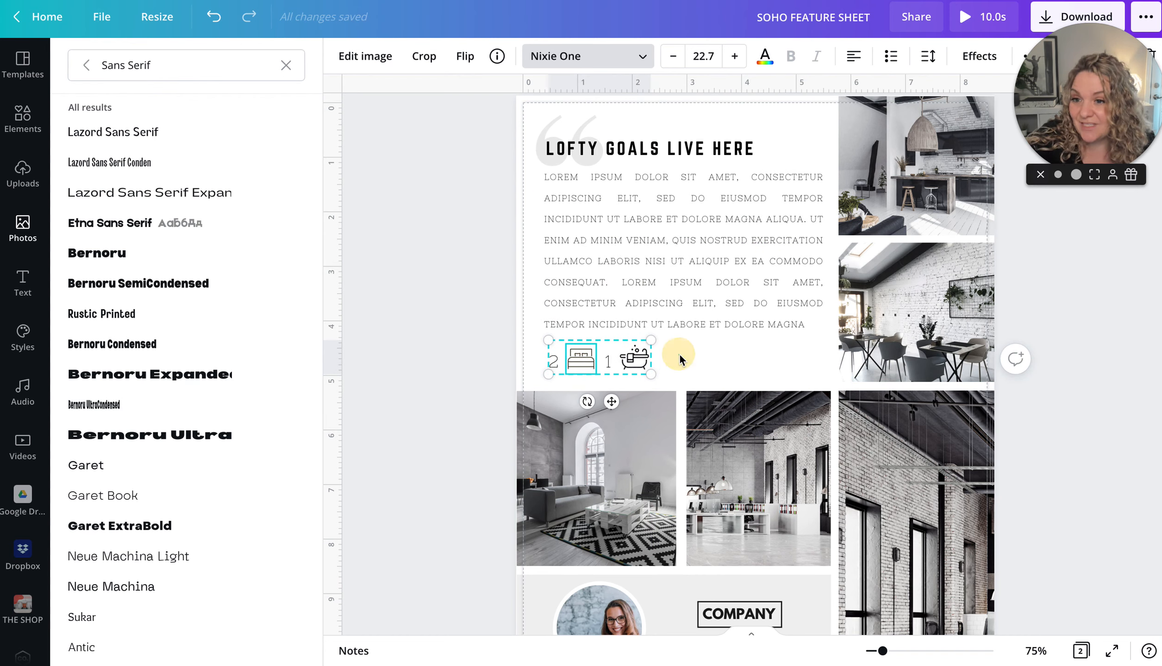
{"action": "left_click", "coordinate": [574, 364]}
{"action": "right_click", "coordinate": [574, 363]}
{"action": "left_click", "coordinate": [595, 525]}
{"action": "left_click", "coordinate": [701, 366]}
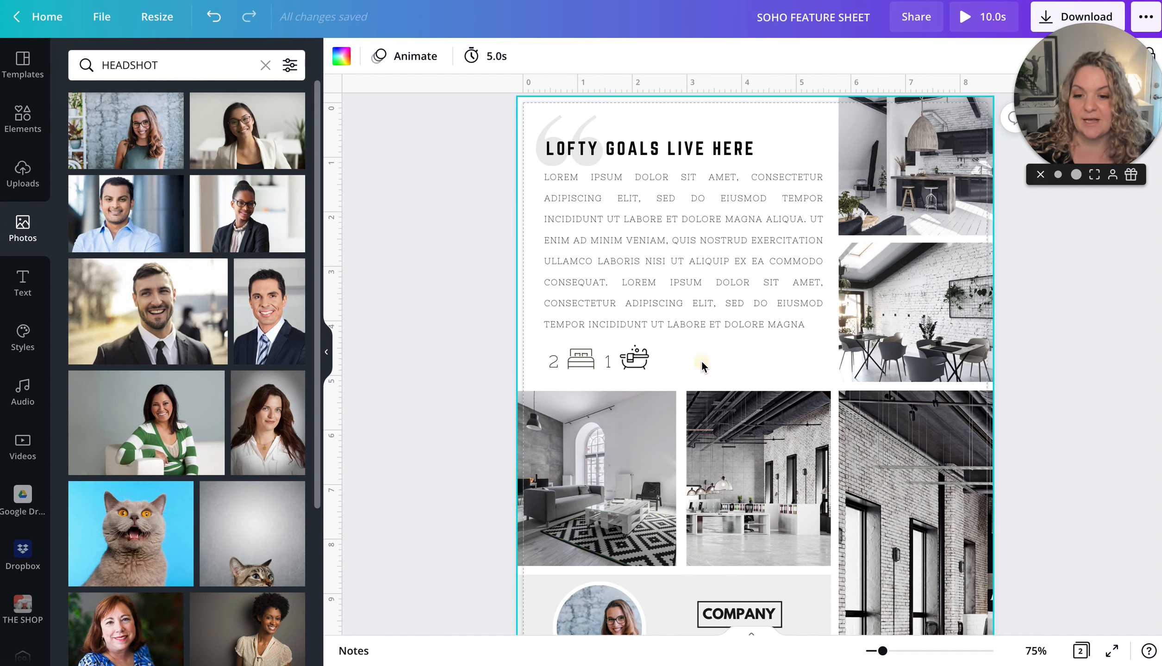
- Shrink the separate bed icon and the bathtub icon slightly below page 2's paragraph
{"action": "left_click", "coordinate": [581, 360]}
{"action": "left_click_drag", "start_coordinate": [595, 345], "coordinate": [587, 362]}
{"action": "left_click", "coordinate": [638, 364]}
{"action": "left_click_drag", "start_coordinate": [651, 342], "coordinate": [645, 345]}
{"action": "left_click", "coordinate": [699, 365]}
{"action": "left_click", "coordinate": [630, 360]}
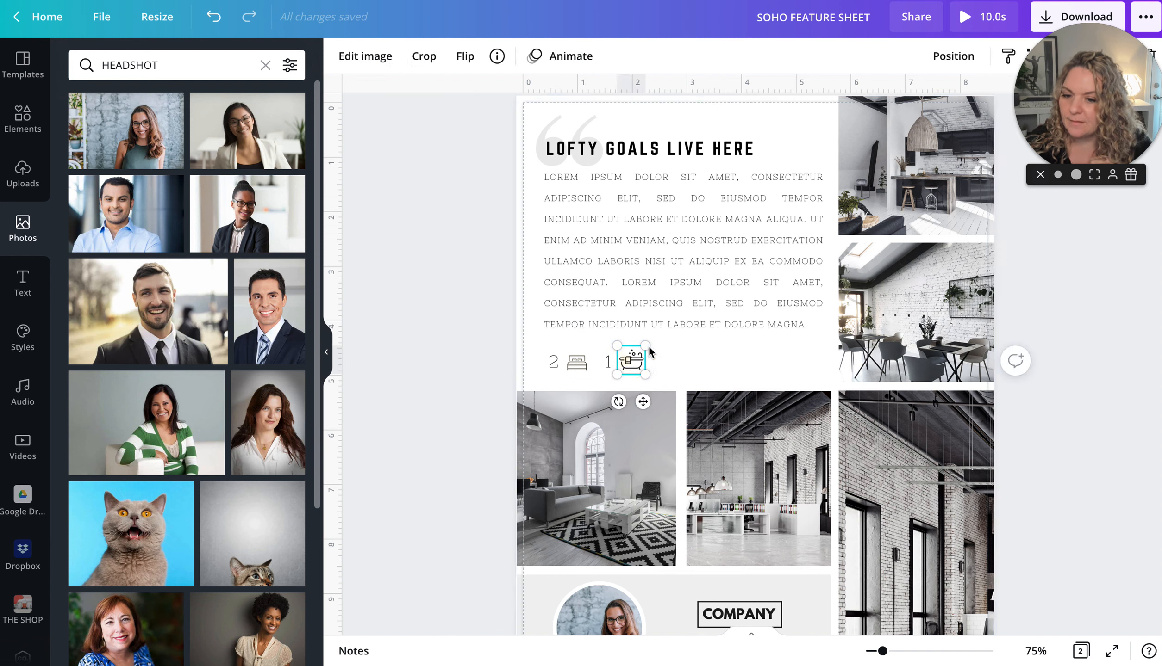
- Undo the resizing, ungrouping and shift of the bed and bathtub icons
{"action": "key", "text": "ctrl+z"}
{"action": "key", "text": "ctrl+z"}
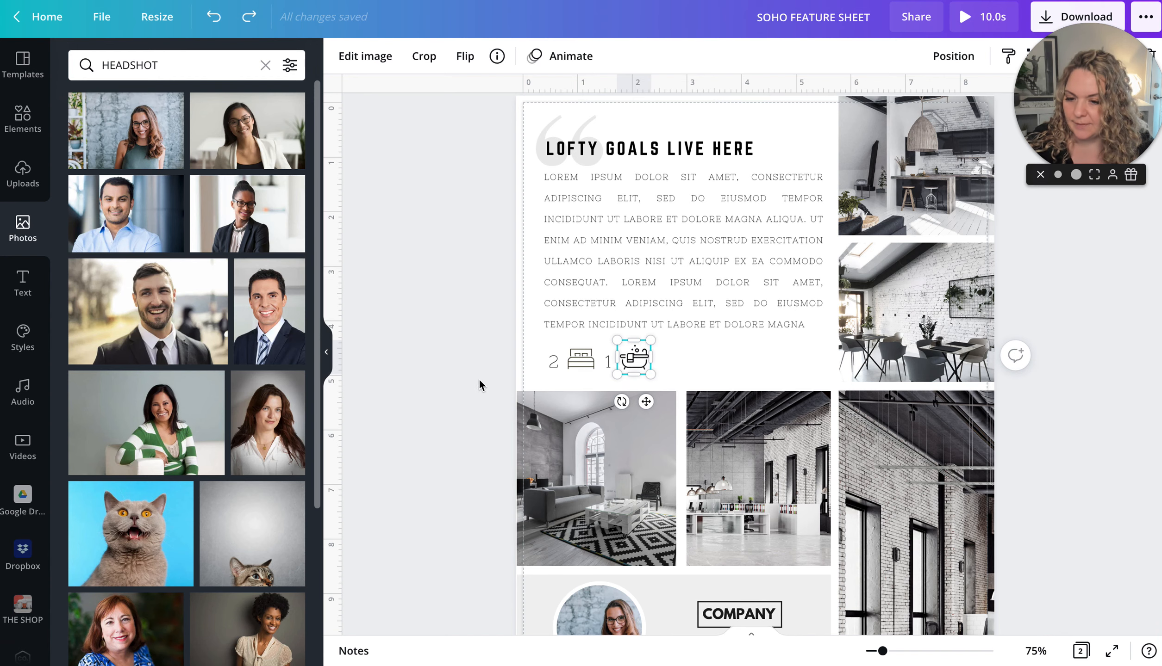
{"action": "left_click", "coordinate": [494, 379]}
{"action": "scroll", "coordinate": [671, 359], "scroll_direction": "down", "scroll_amount": 3}
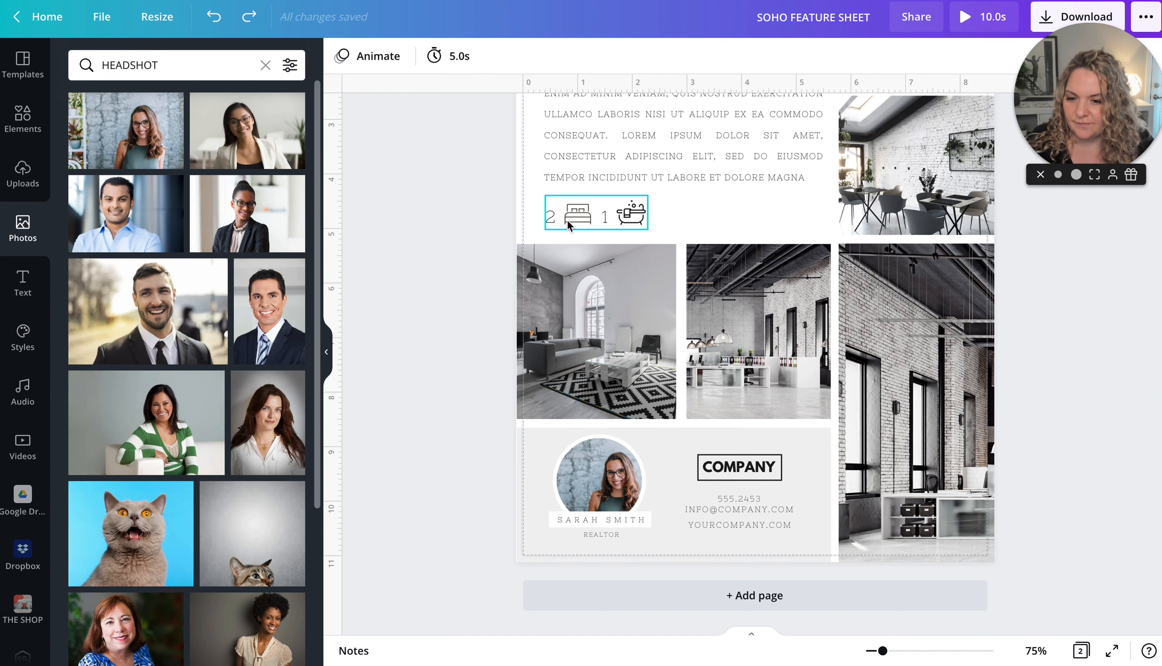
{"action": "left_click", "coordinate": [715, 198]}
- Set the design's download file type to PDF Print and include crop marks and bleed
{"action": "scroll", "coordinate": [736, 301], "scroll_direction": "up", "scroll_amount": 5}
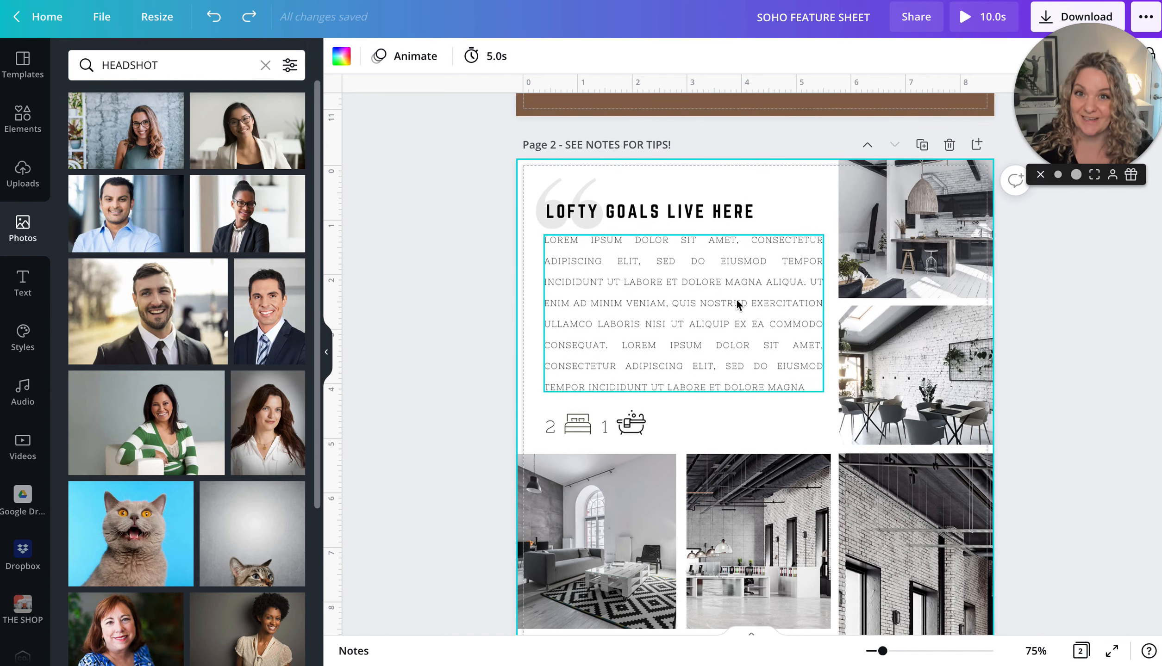
{"action": "scroll", "coordinate": [739, 300], "scroll_direction": "up", "scroll_amount": 3}
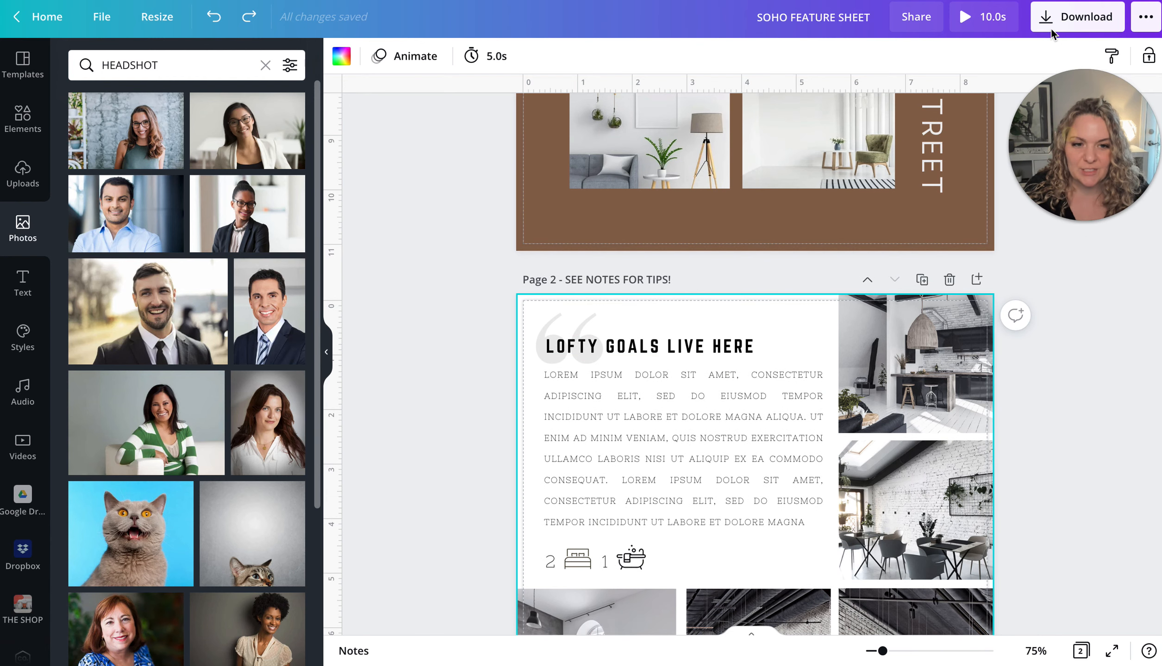
{"action": "left_click", "coordinate": [1044, 21]}
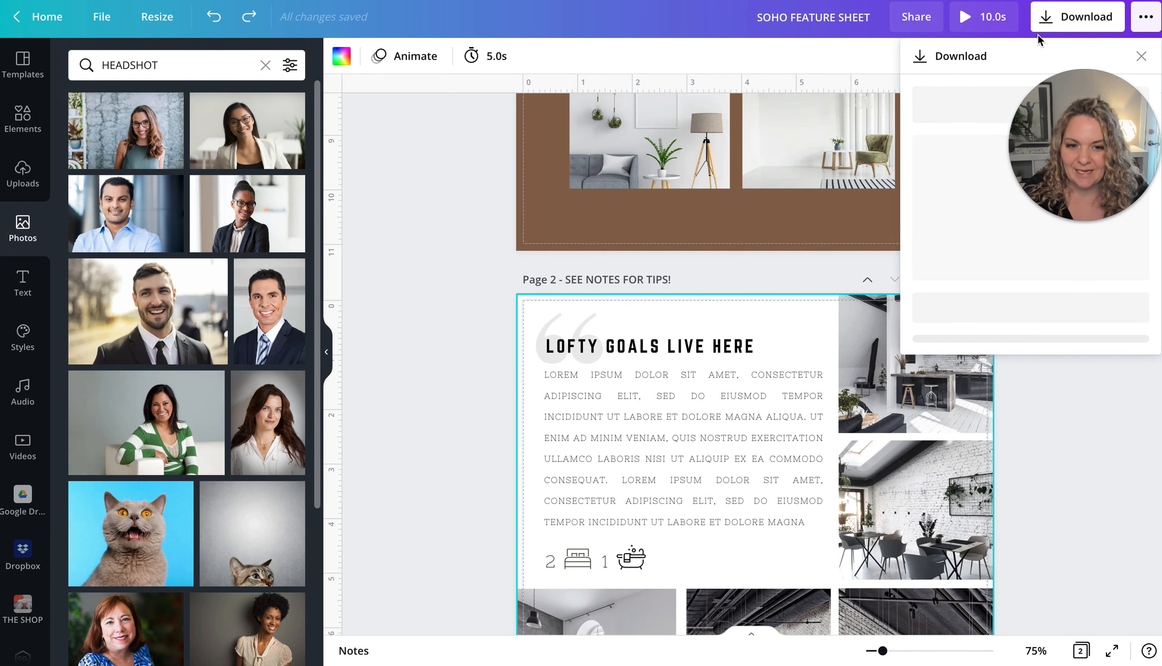
{"action": "left_click", "coordinate": [967, 130]}
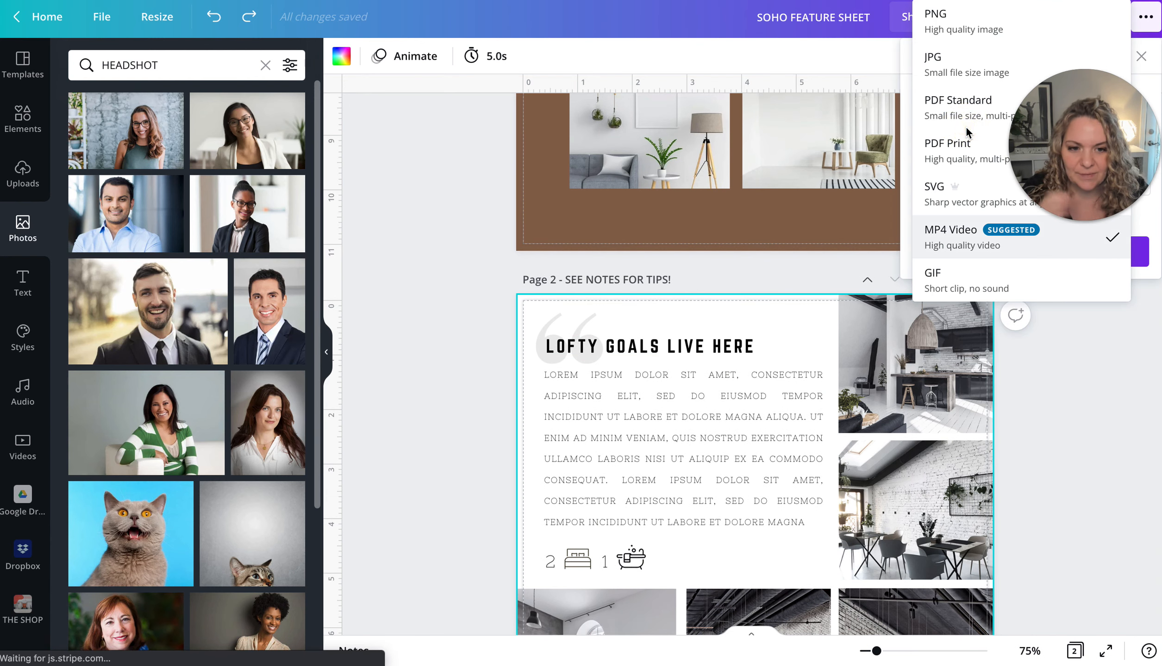
{"action": "left_click_drag", "start_coordinate": [1080, 139], "coordinate": [425, 158]}
{"action": "left_click", "coordinate": [1083, 437]}
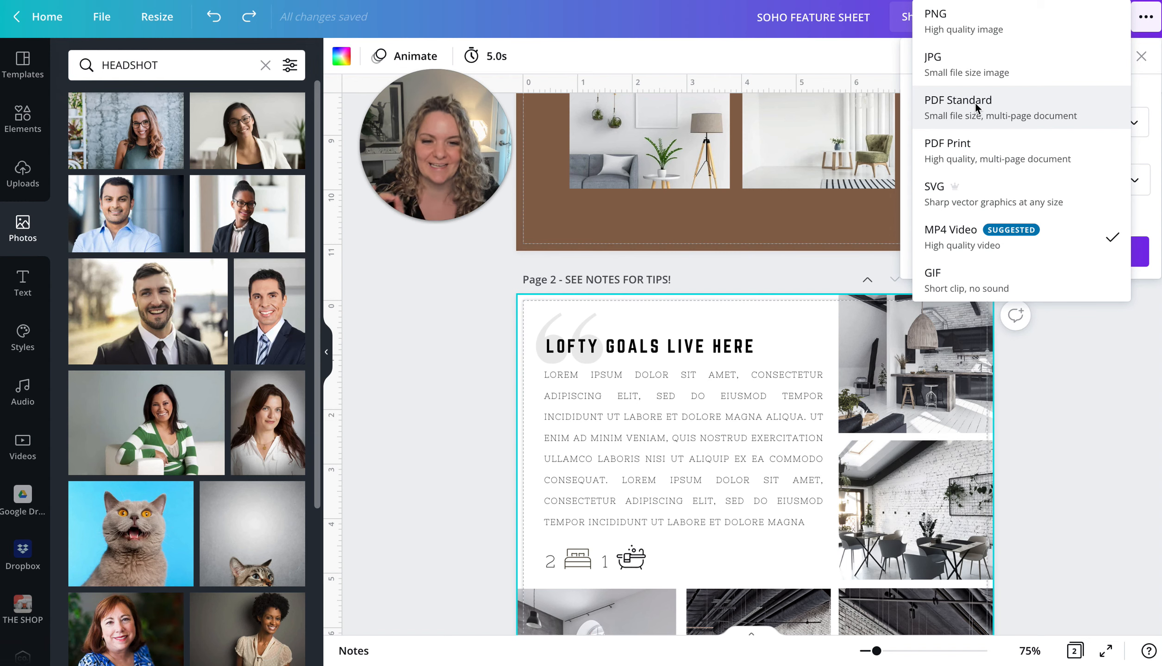
{"action": "left_click", "coordinate": [949, 156]}
{"action": "left_click", "coordinate": [918, 153]}
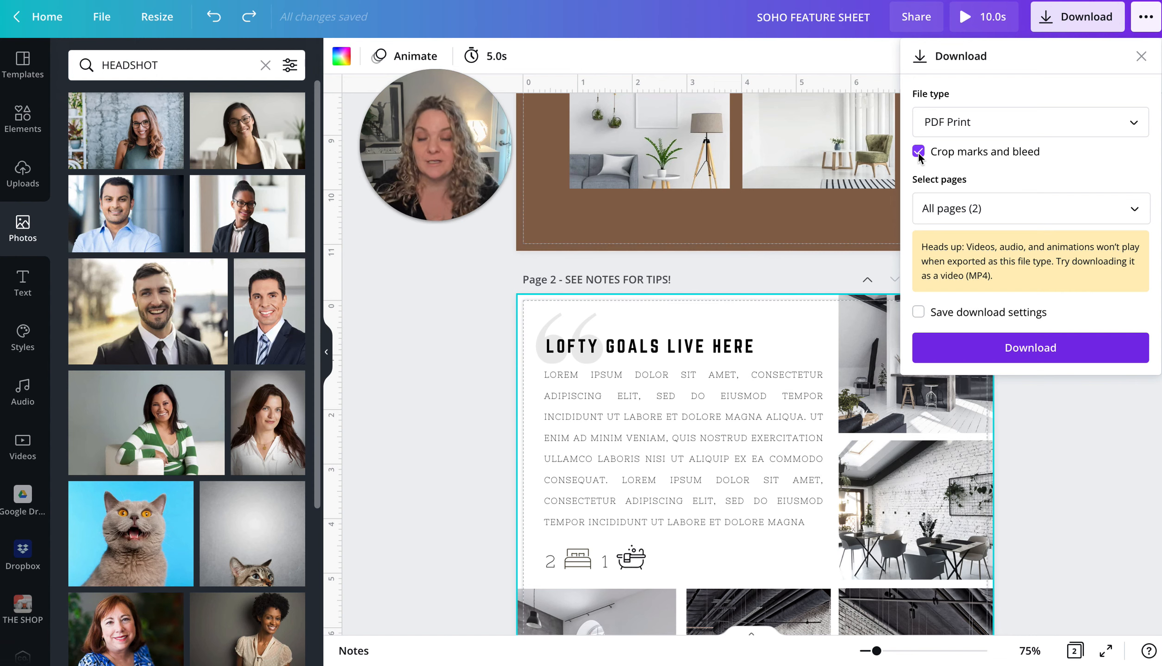
- Download all pages of the feature sheet as a print PDF with crop marks and bleed
{"action": "left_click", "coordinate": [1047, 345]}
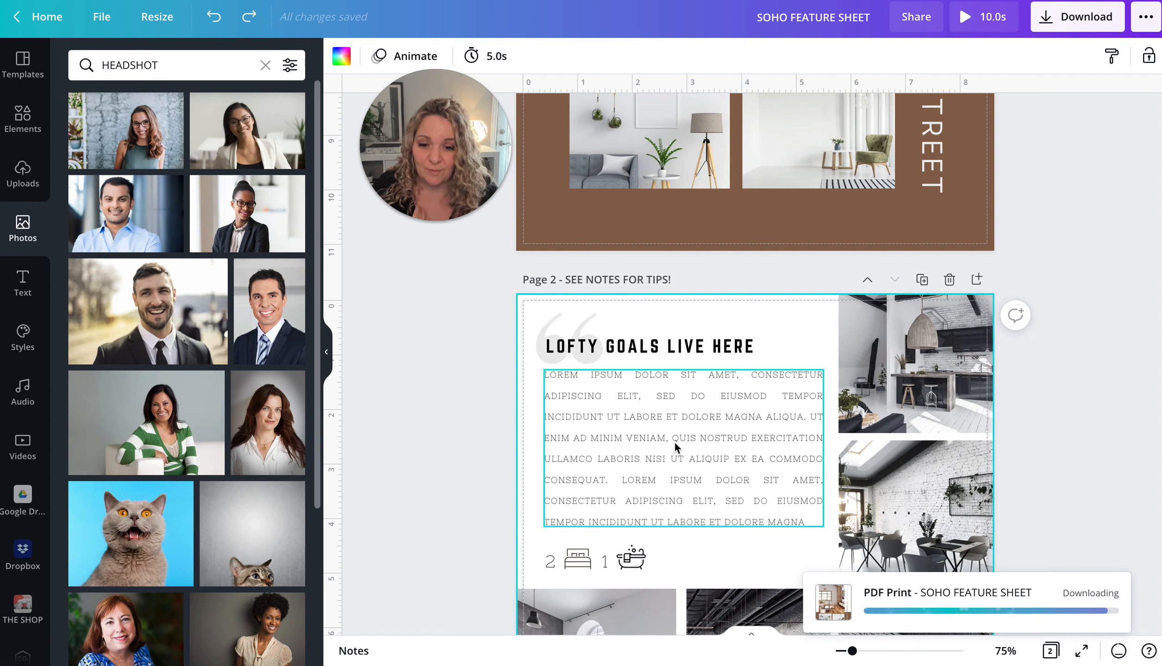
- Shift page 2's paragraph text box slightly left toward the page margin
{"action": "left_click", "coordinate": [652, 417]}
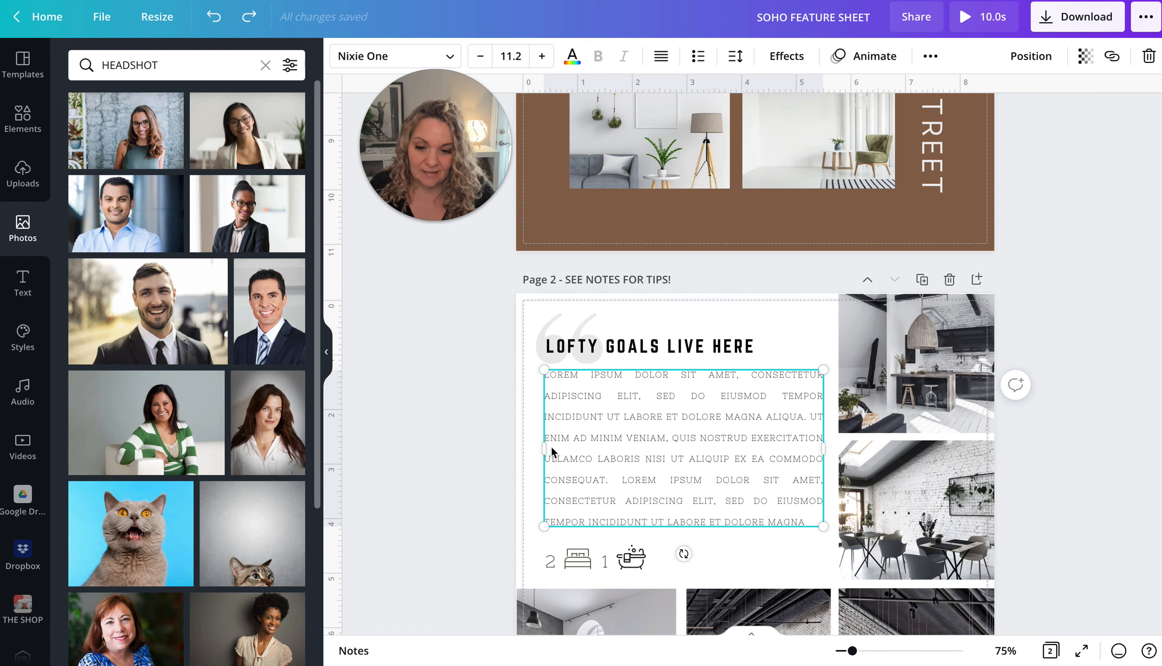
{"action": "left_click_drag", "start_coordinate": [535, 448], "coordinate": [523, 445]}
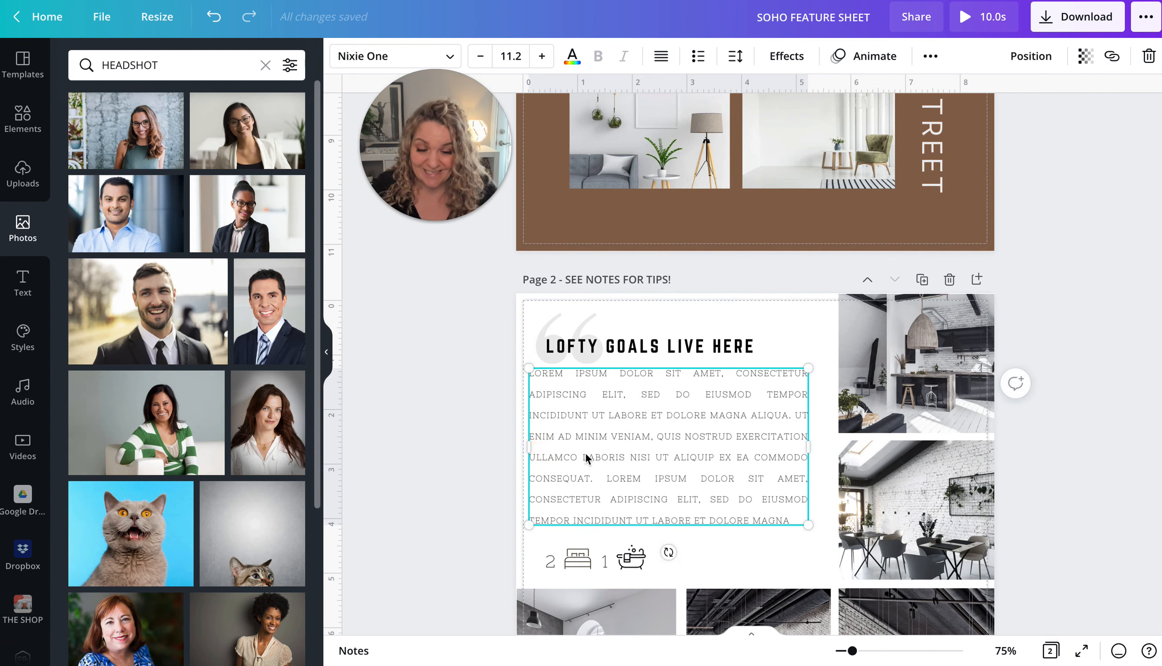
{"action": "left_click", "coordinate": [601, 457]}
{"action": "left_click_drag", "start_coordinate": [601, 456], "coordinate": [598, 459]}
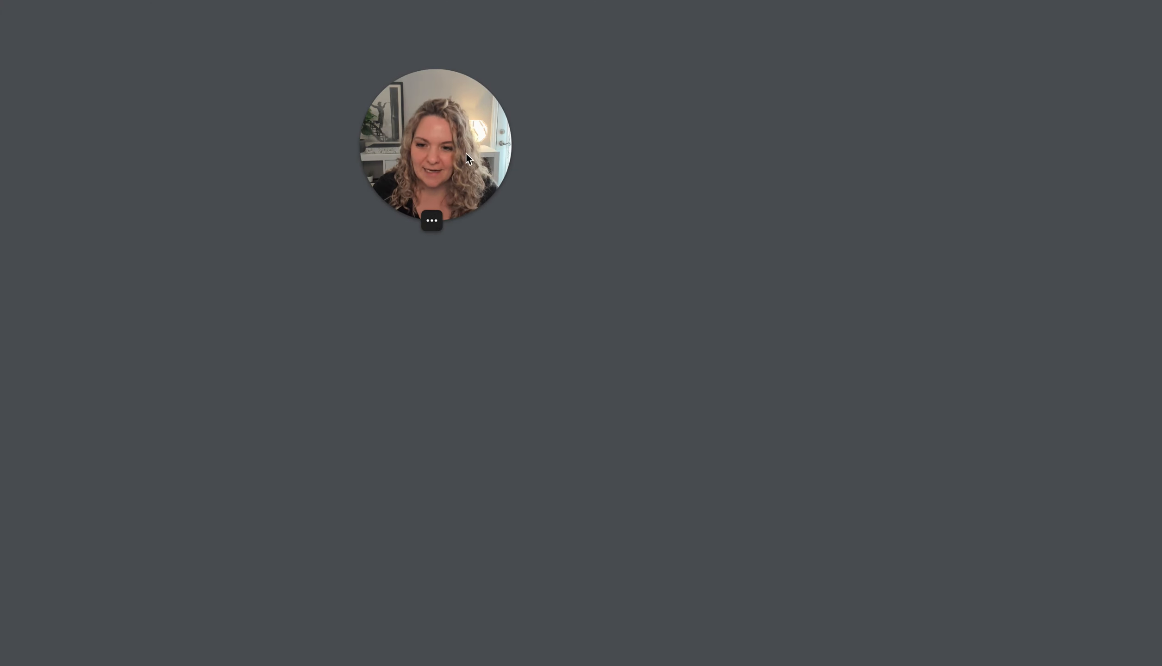
- Examine both pages of the exported feature sheet PDF, checking the crop marks and how the colour block and photos extend into the bleed
{"action": "left_click_drag", "start_coordinate": [462, 155], "coordinate": [1050, 117]}
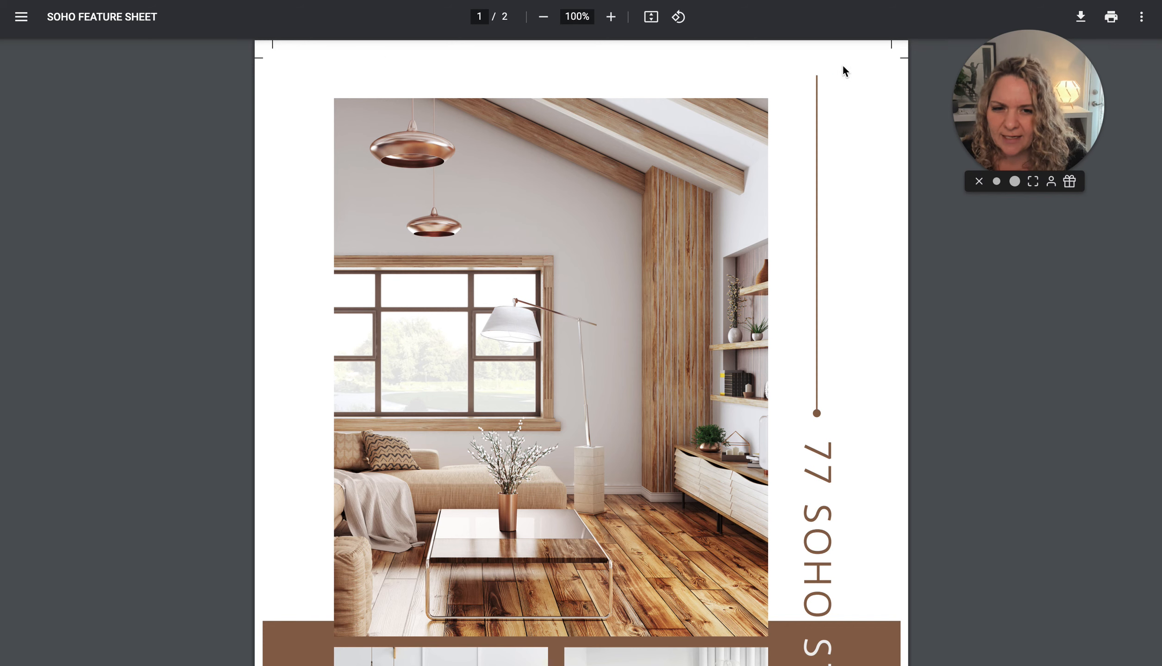
{"action": "scroll", "coordinate": [899, 57], "scroll_direction": "down", "scroll_amount": 8}
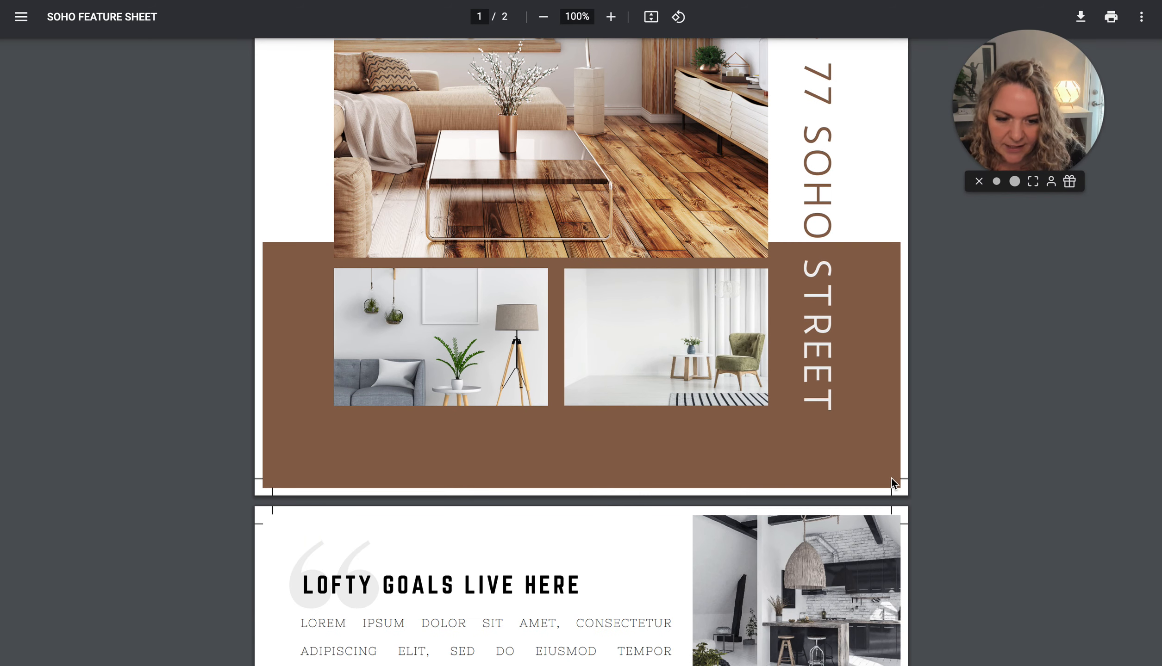
{"action": "scroll", "coordinate": [894, 480], "scroll_direction": "down", "scroll_amount": 4}
{"action": "scroll", "coordinate": [890, 478], "scroll_direction": "down", "scroll_amount": 4}
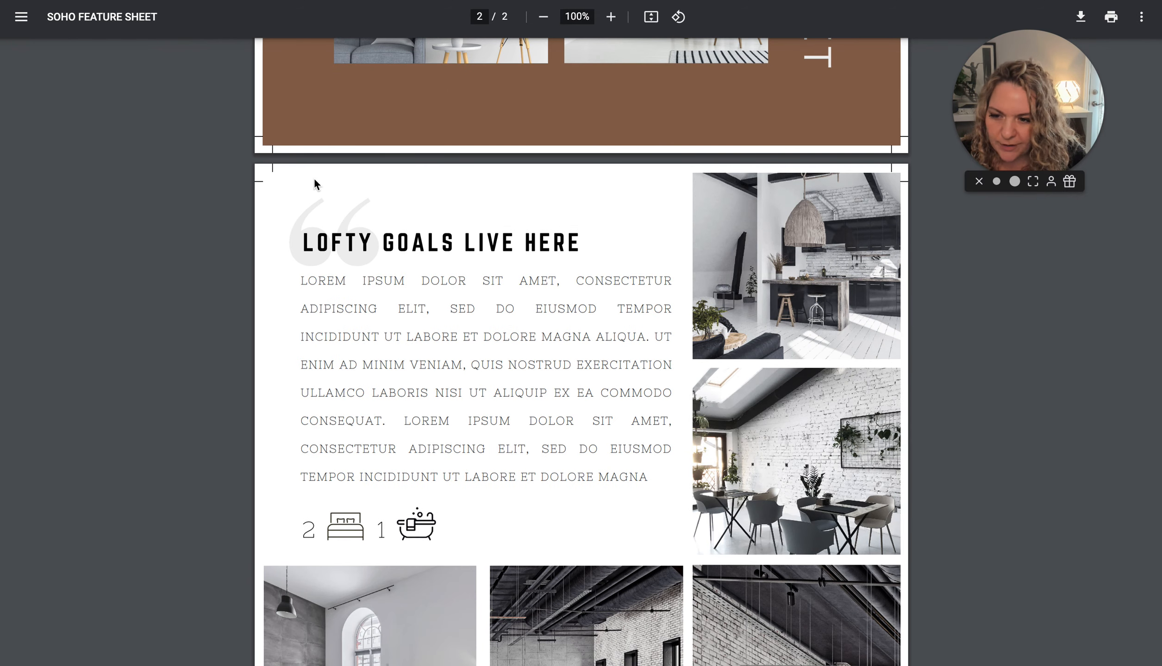
{"action": "scroll", "coordinate": [427, 224], "scroll_direction": "down", "scroll_amount": 1}
{"action": "scroll", "coordinate": [426, 224], "scroll_direction": "down", "scroll_amount": 2}
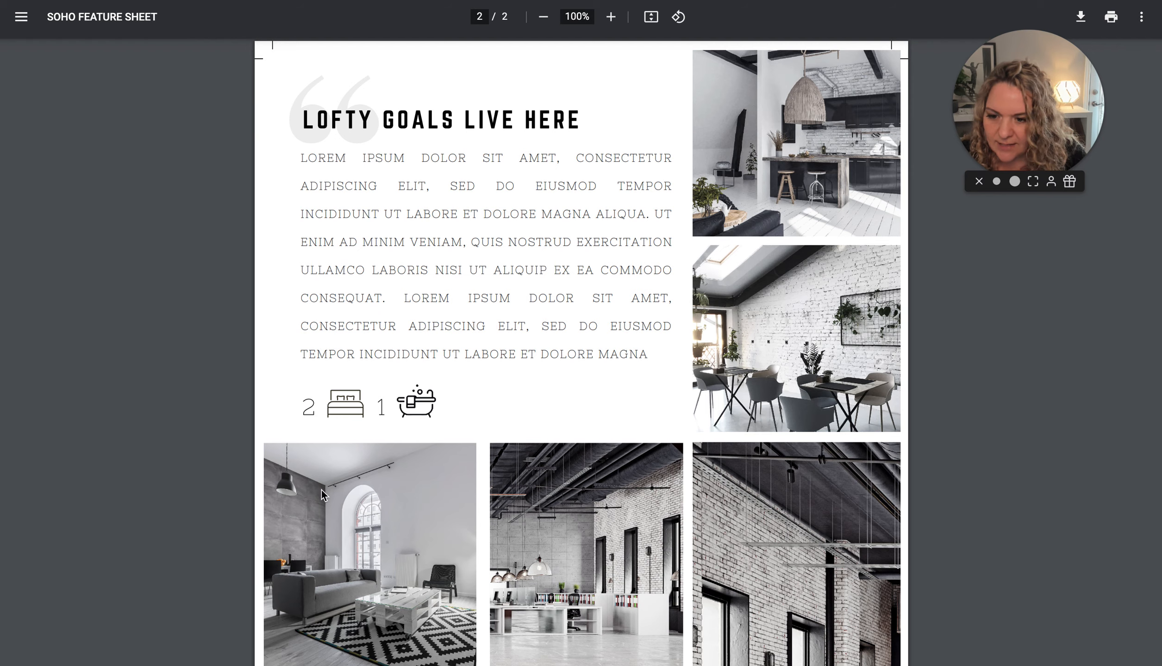
{"action": "scroll", "coordinate": [490, 427], "scroll_direction": "down", "scroll_amount": 1}
{"action": "scroll", "coordinate": [490, 427], "scroll_direction": "down", "scroll_amount": 5}
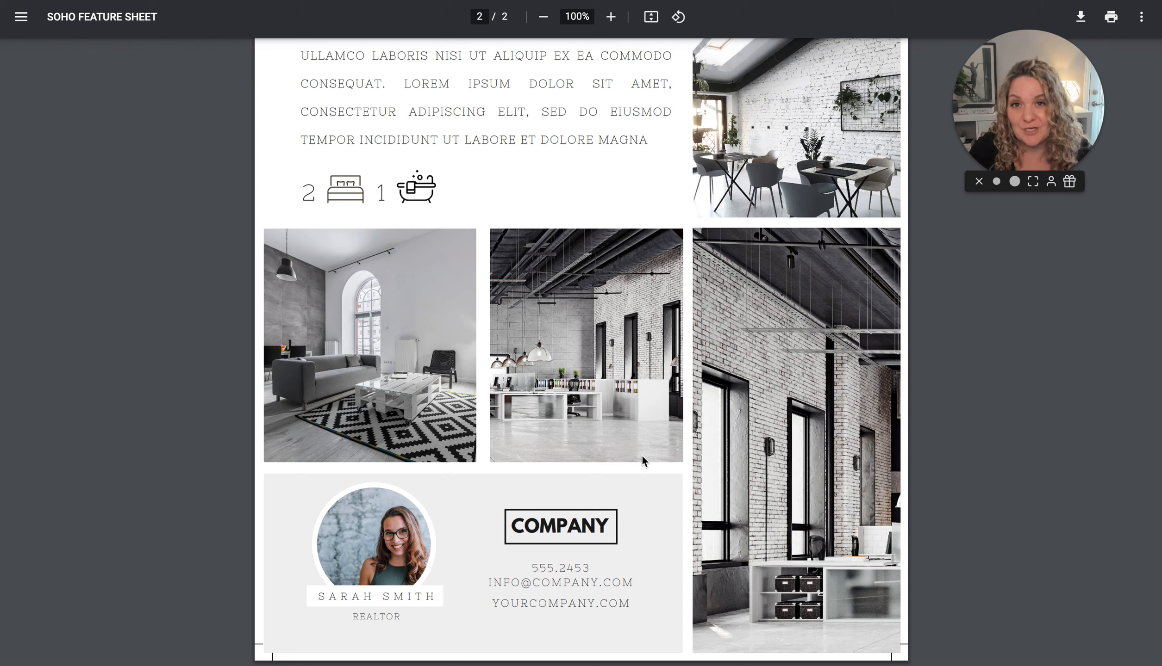
{"action": "left_click_drag", "start_coordinate": [1021, 82], "coordinate": [1019, 106]}
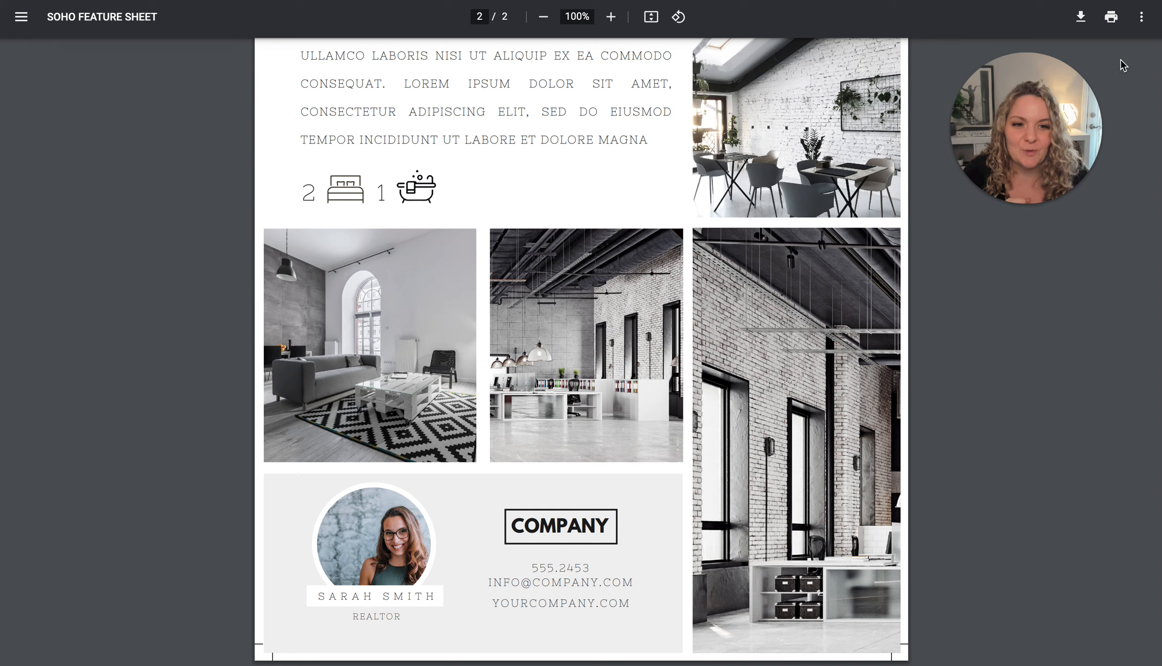
{"action": "mouse_move", "coordinate": [1054, 134]}
{"action": "mouse_move", "coordinate": [1022, 204]}
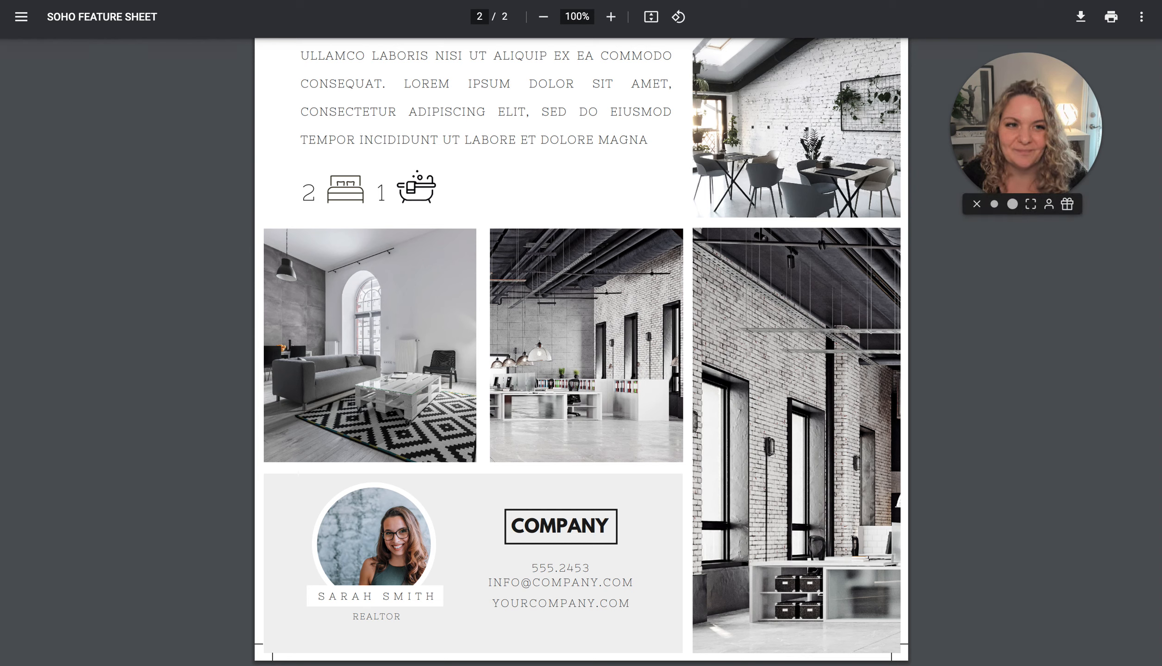